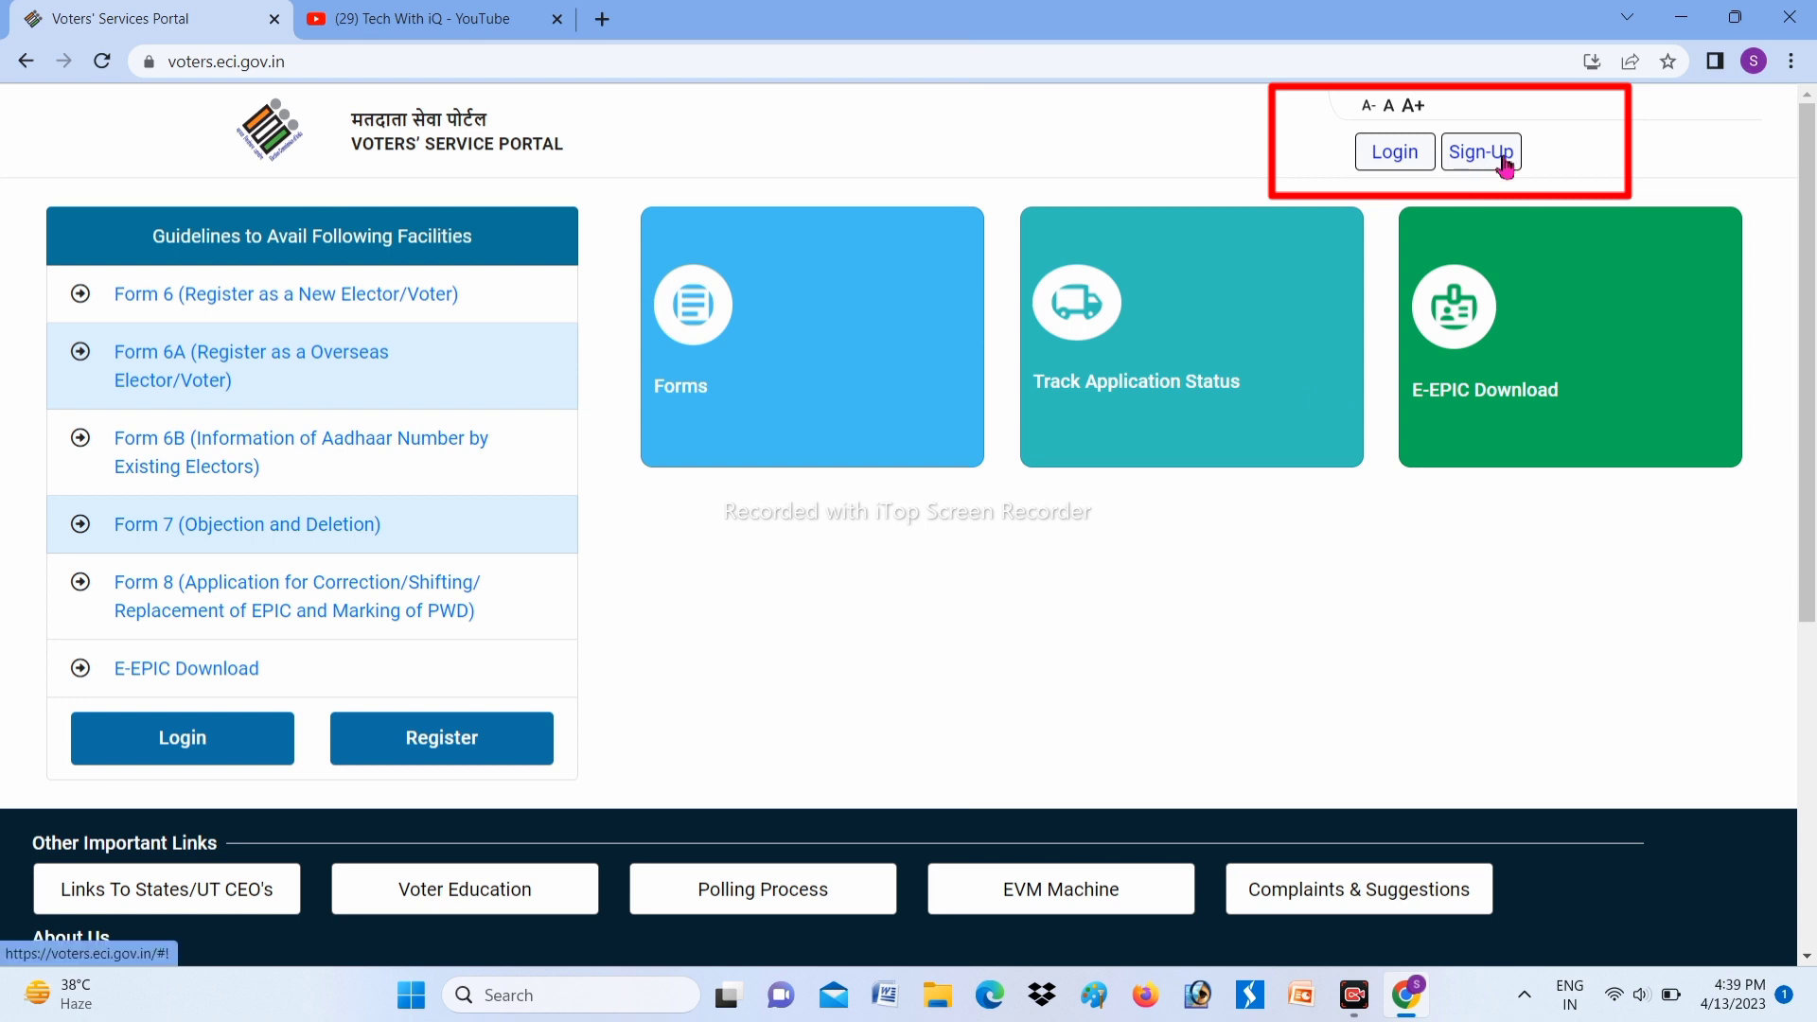
Step: Open the sign-up page and review its mobile number and captcha fields for registration
left_click(1505, 162)
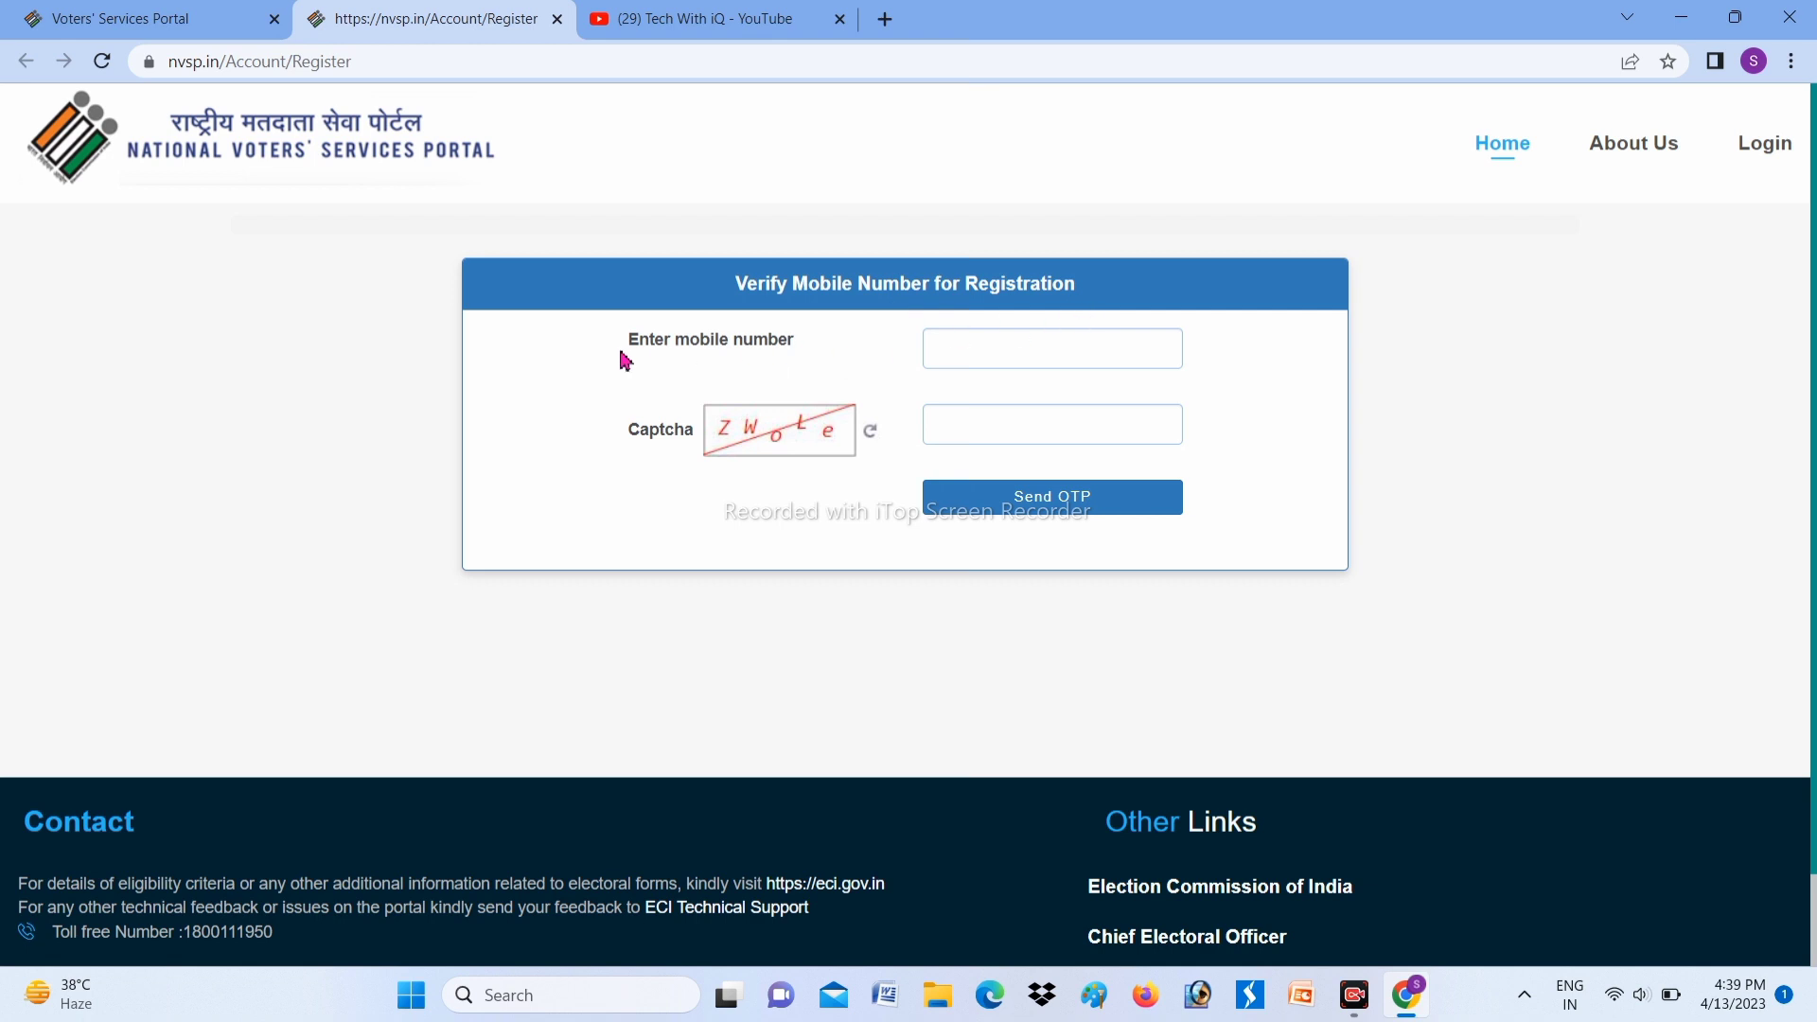
left_click_drag(620, 357, 807, 357)
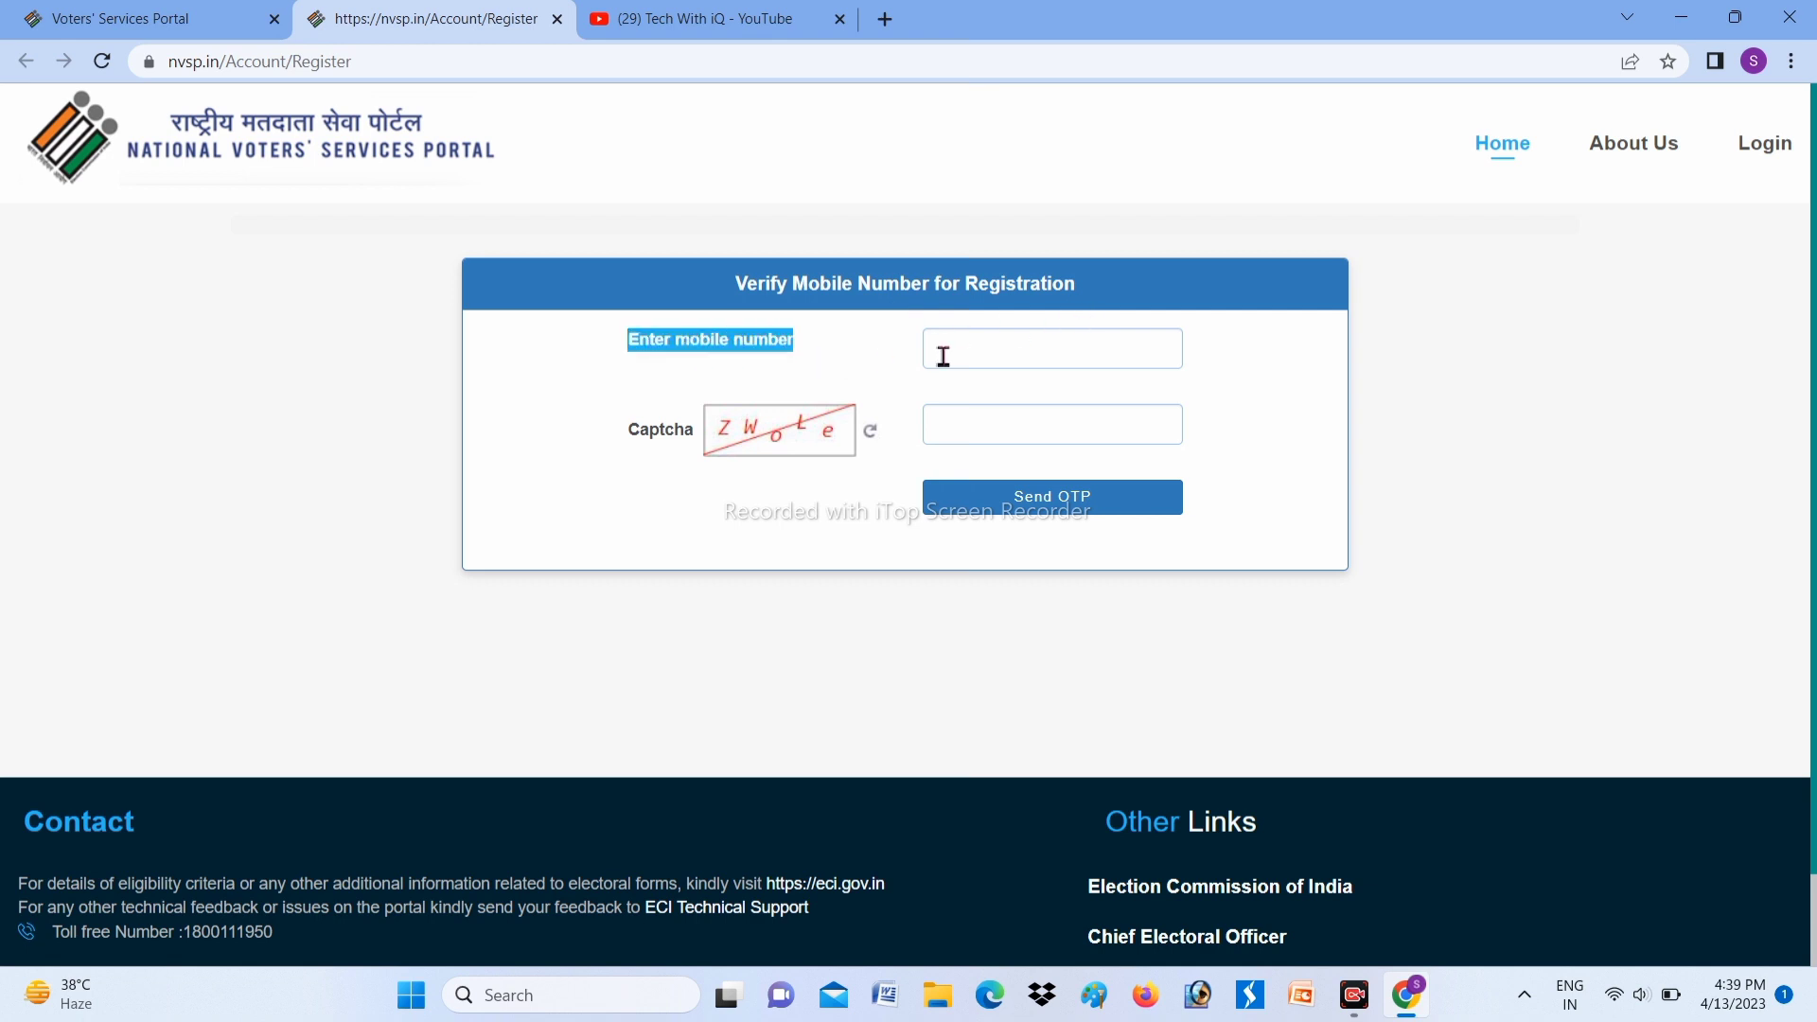
left_click_drag(630, 431, 916, 455)
left_click(1005, 435)
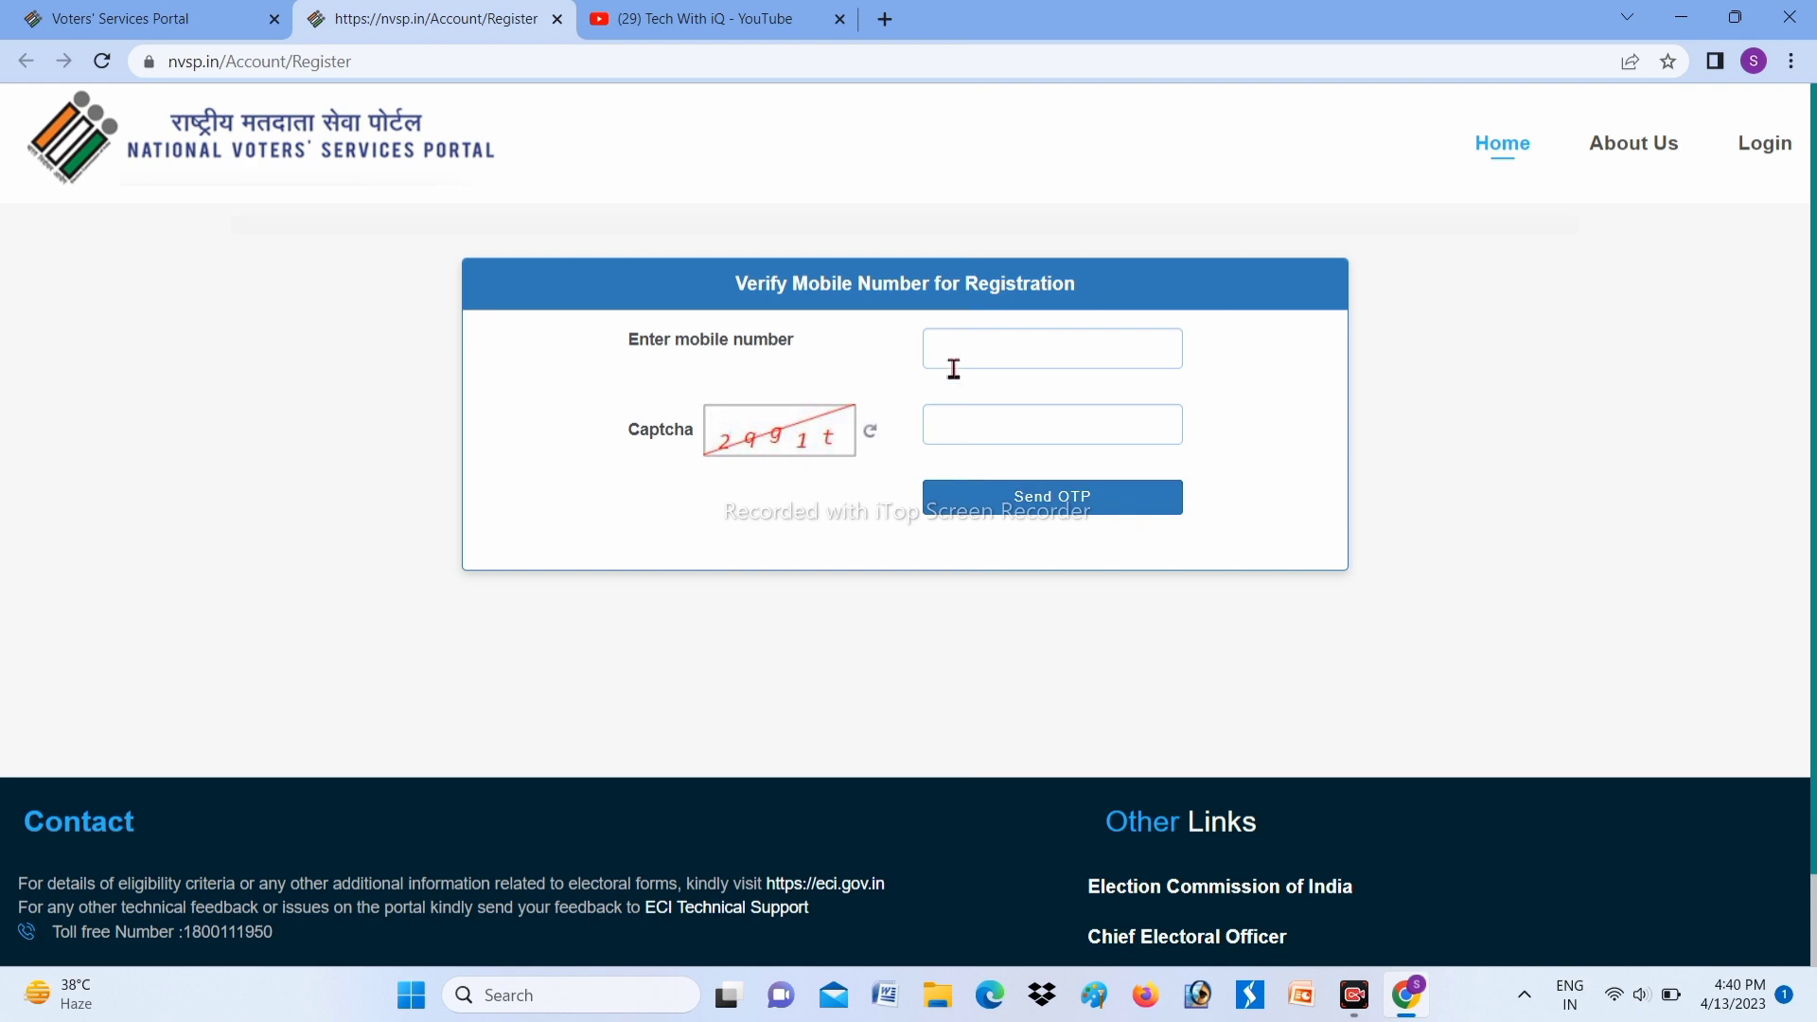
Step: Go to the National Voters' Services Portal home page and open the Voter Portal from it
left_click(1507, 140)
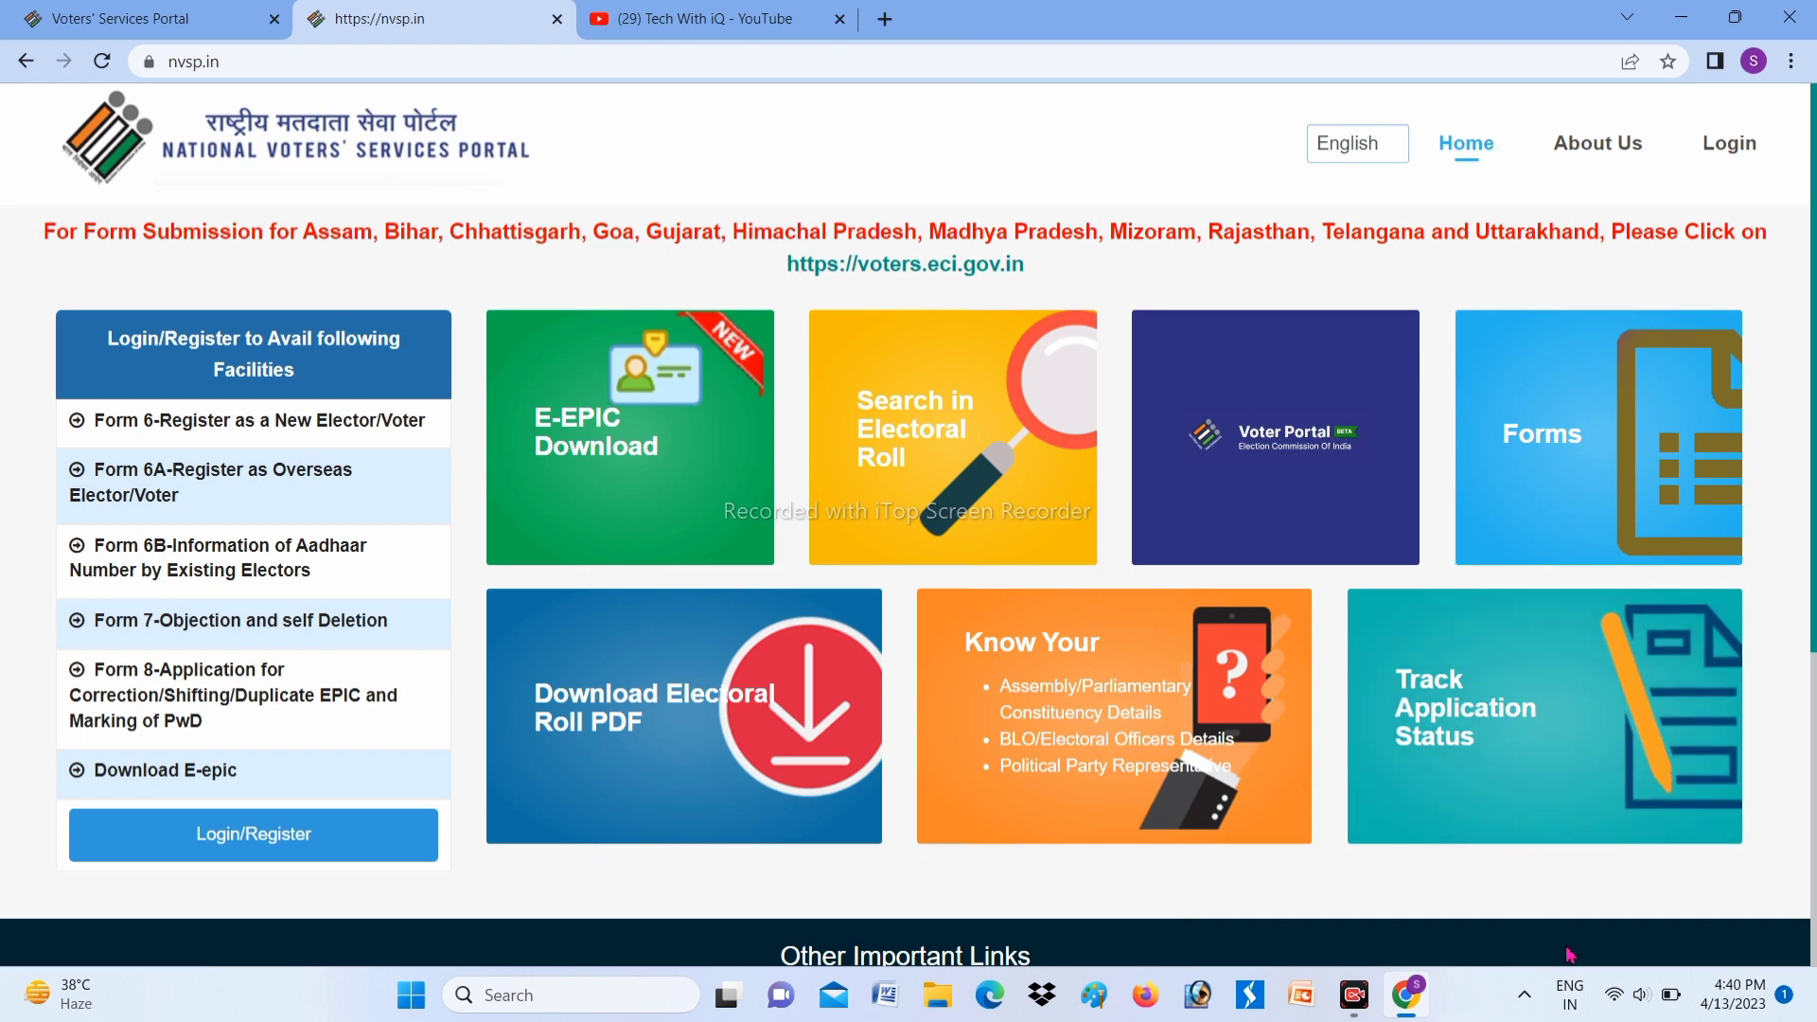
left_click(1281, 745)
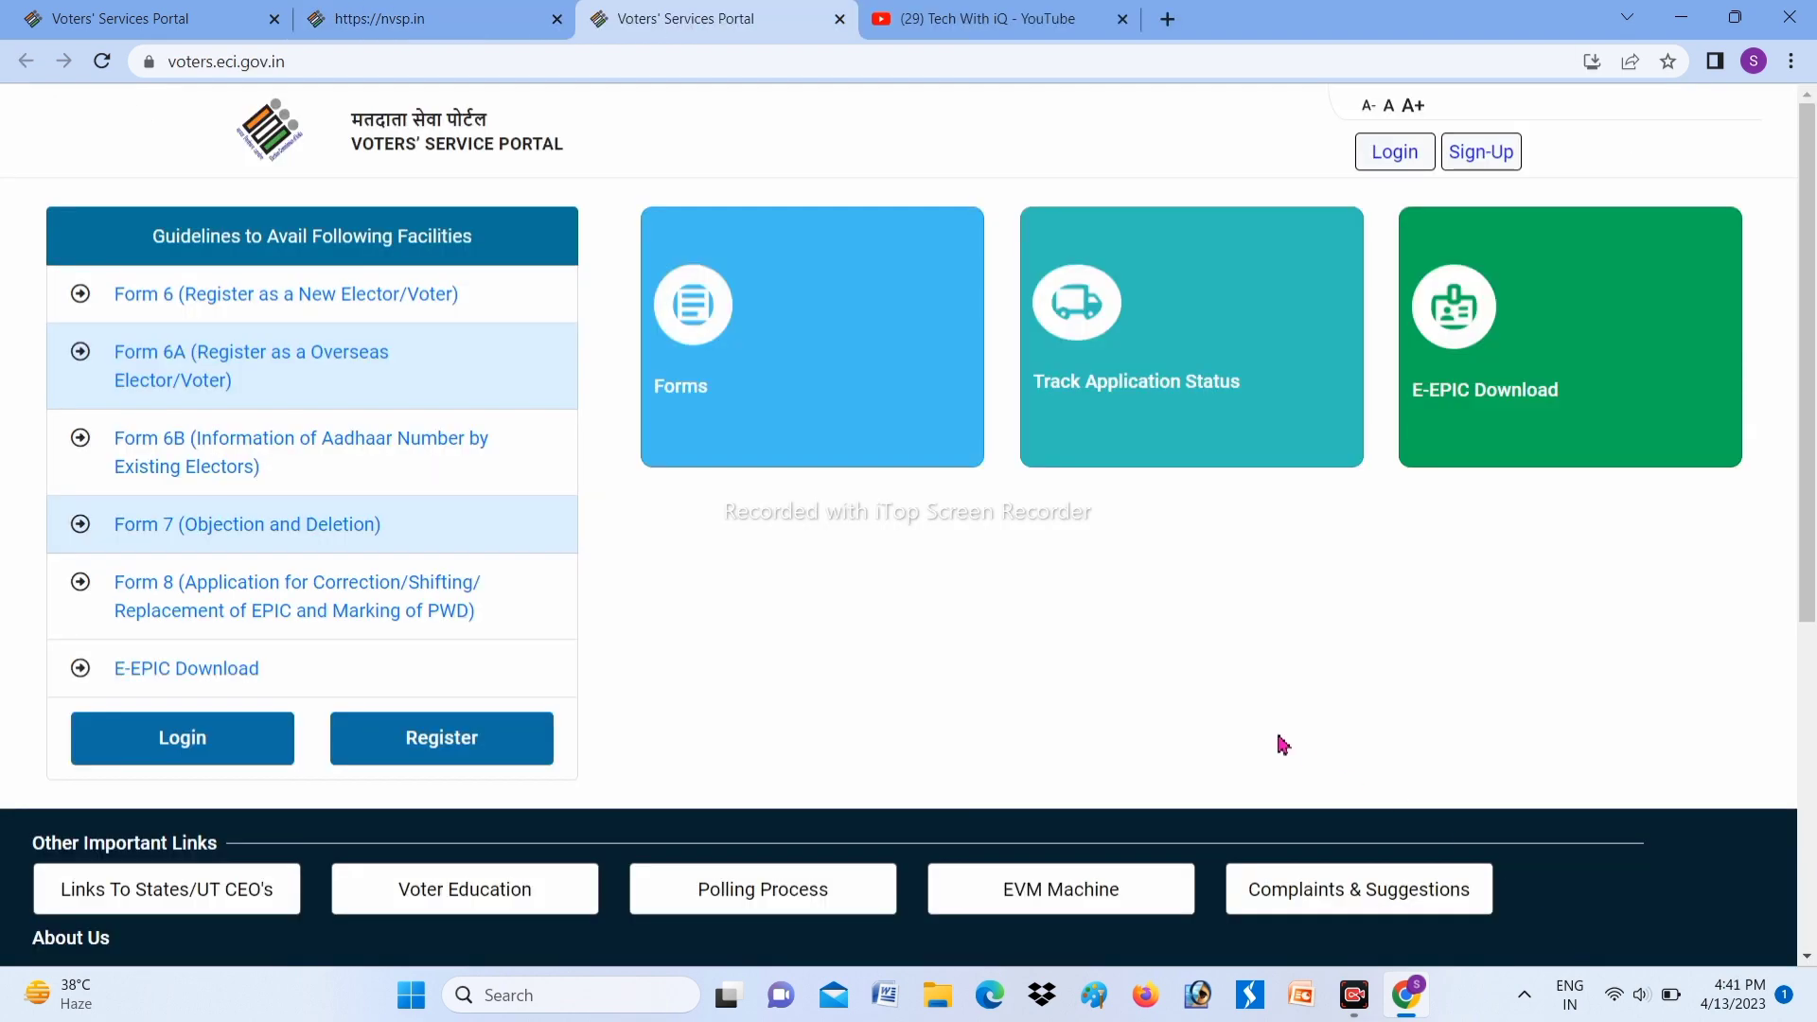
Step: Log in to the Voters' Services Portal with the filled-in account credentials and the captcha
left_click(1410, 160)
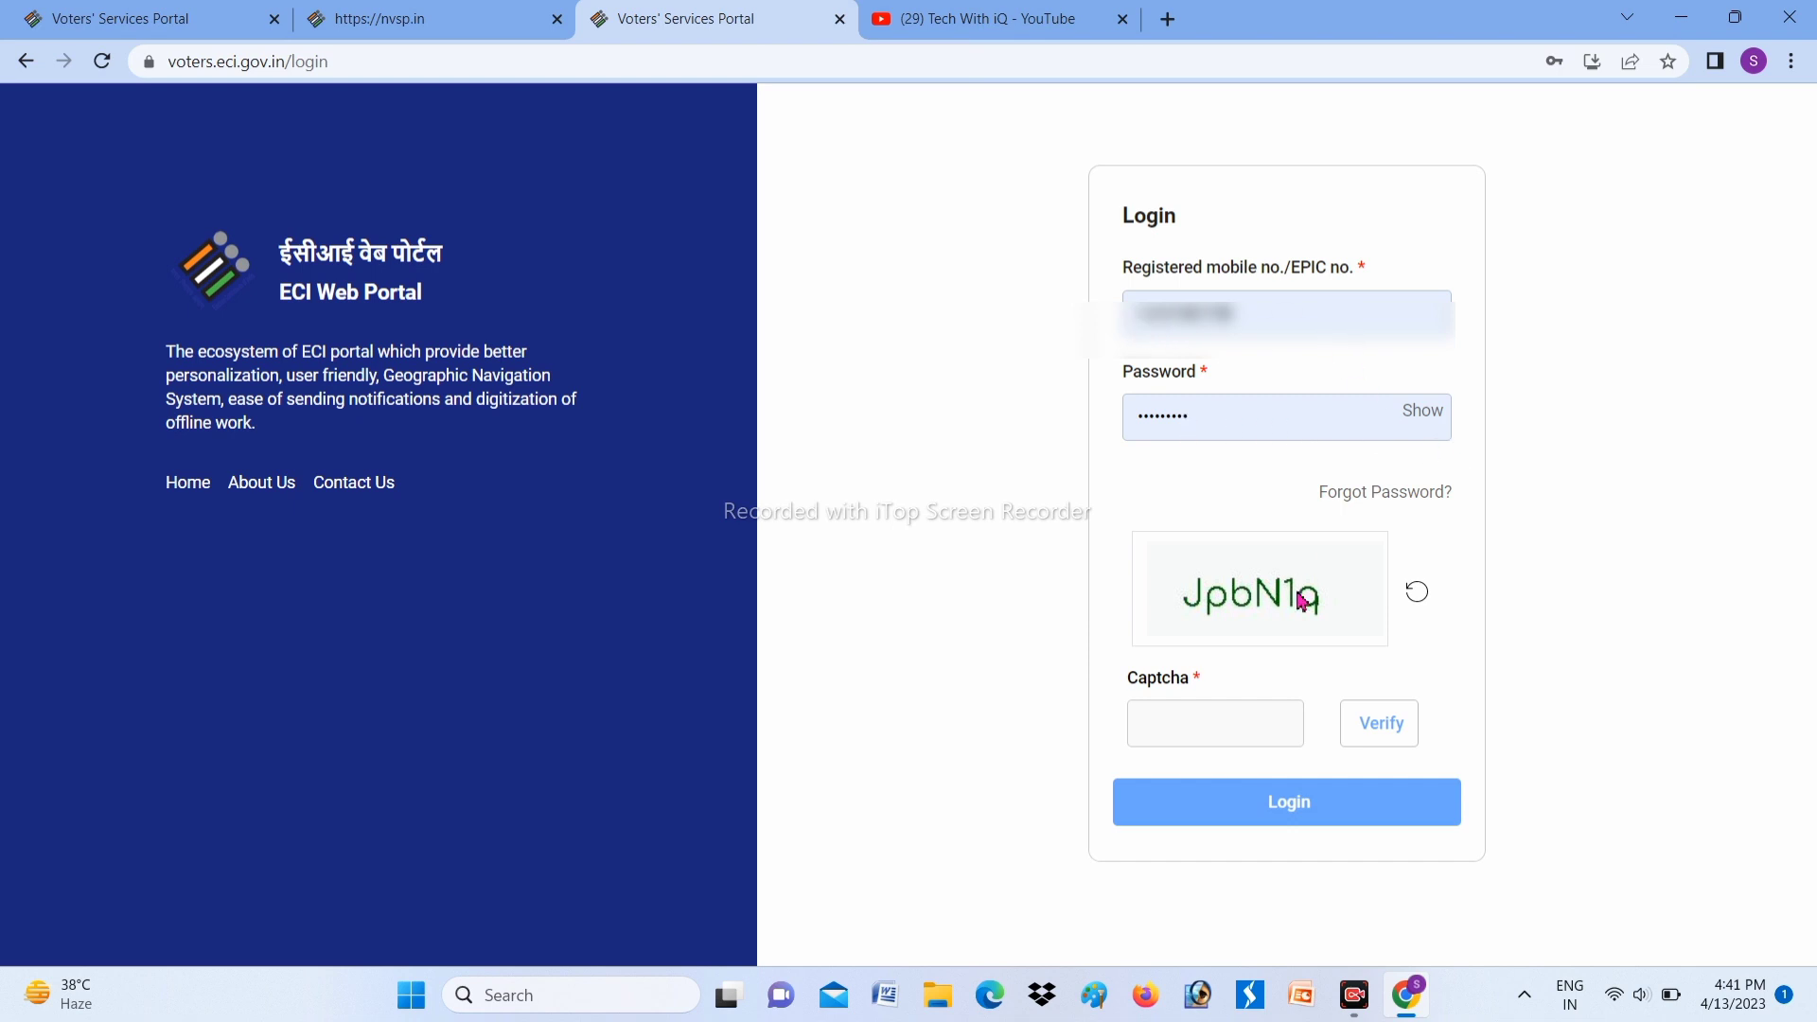
left_click(1237, 724)
left_click(1287, 806)
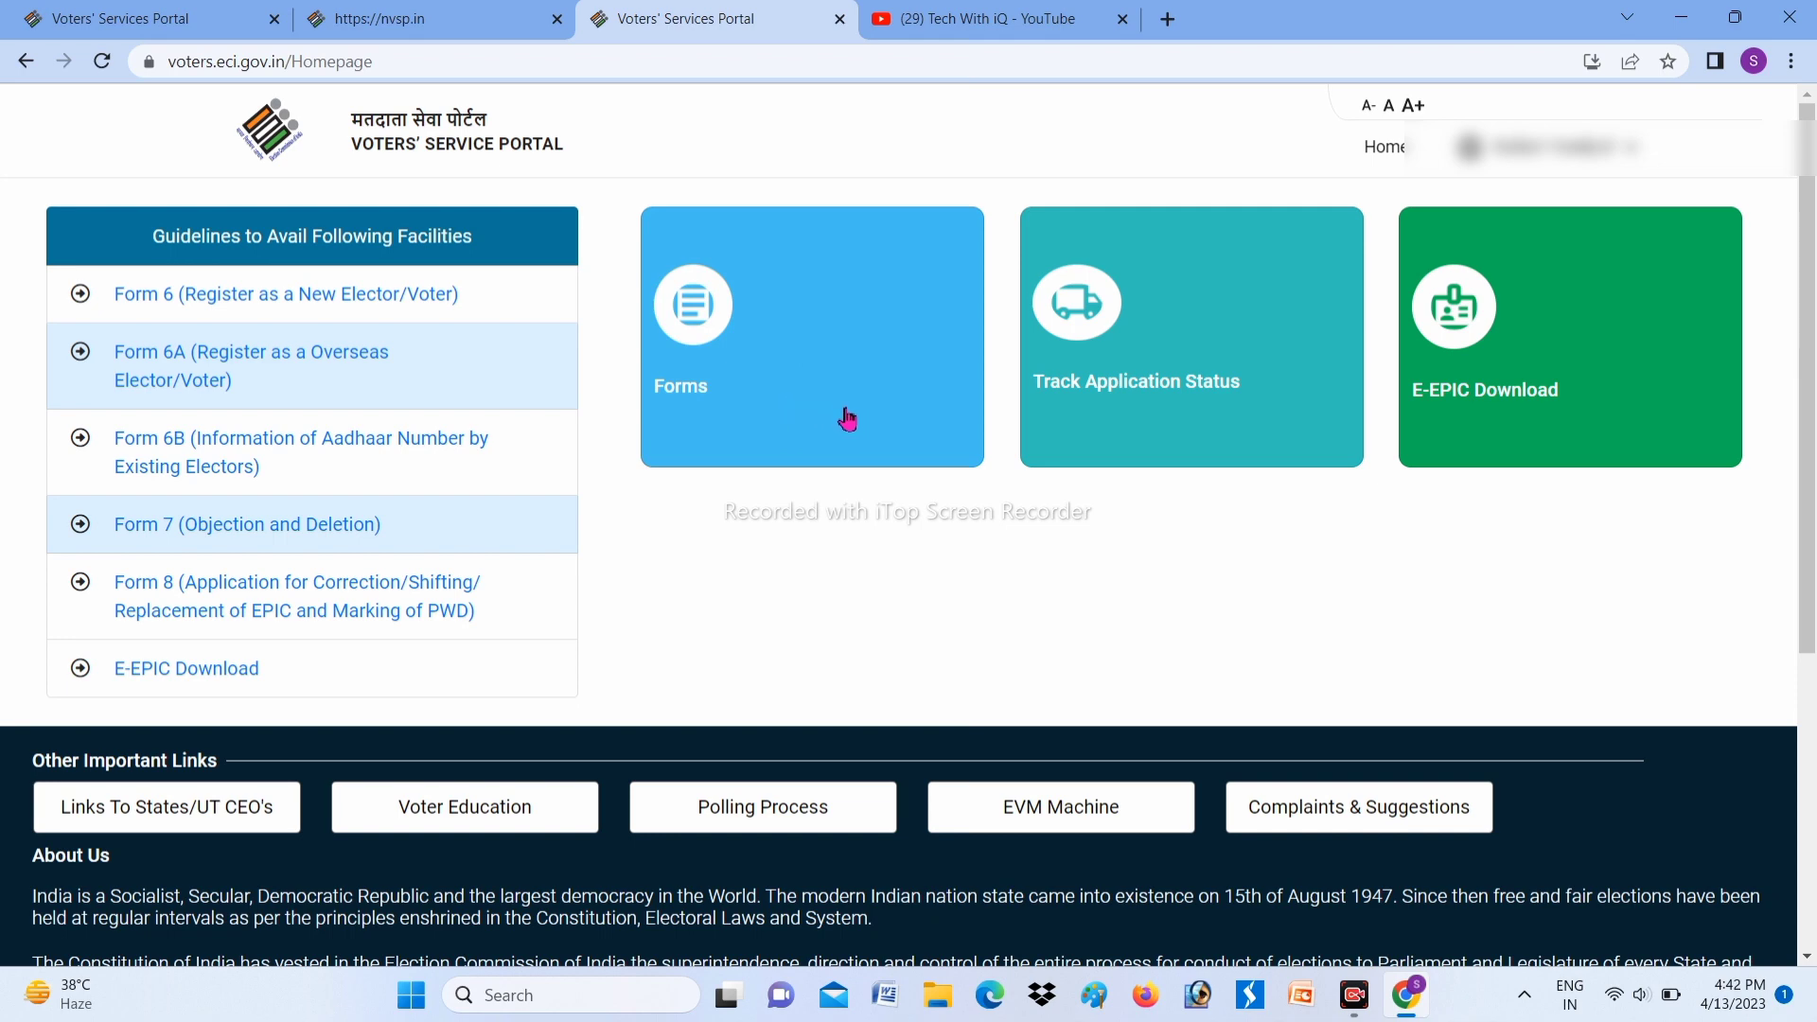
Step: Open Form 6 for registering as a new voter from the portal's forms
left_click(734, 415)
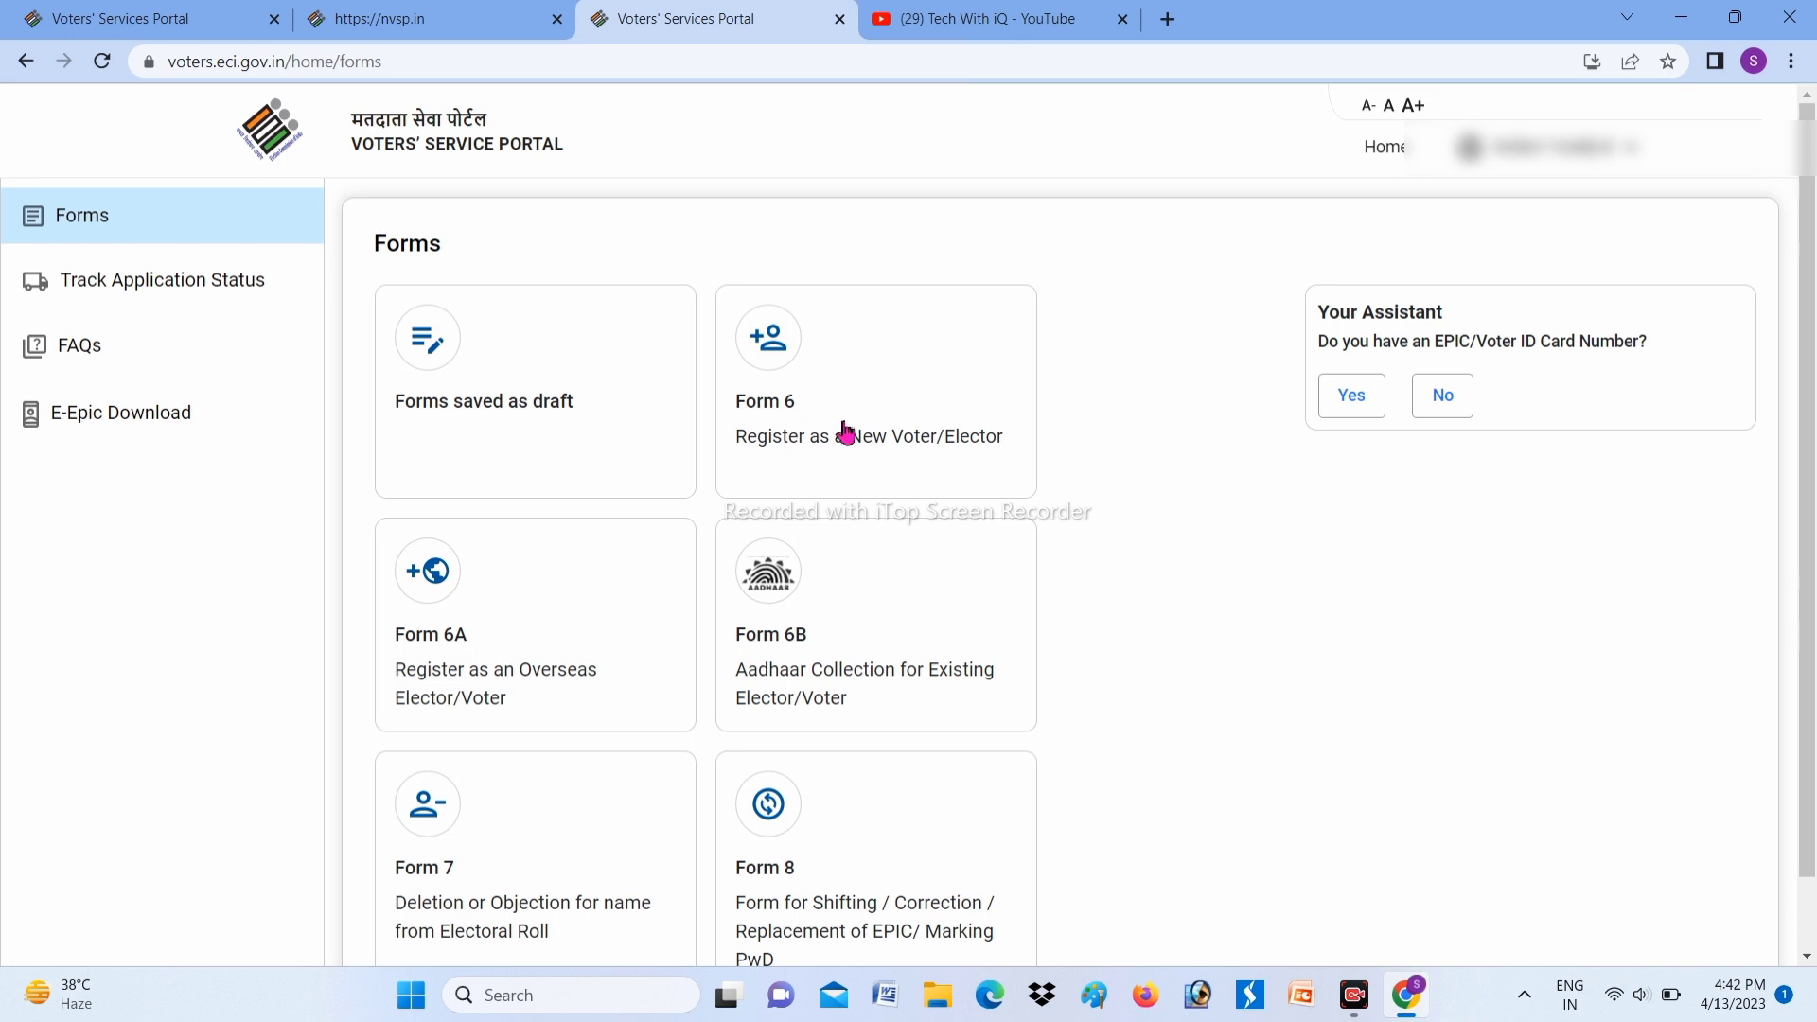
left_click(939, 451)
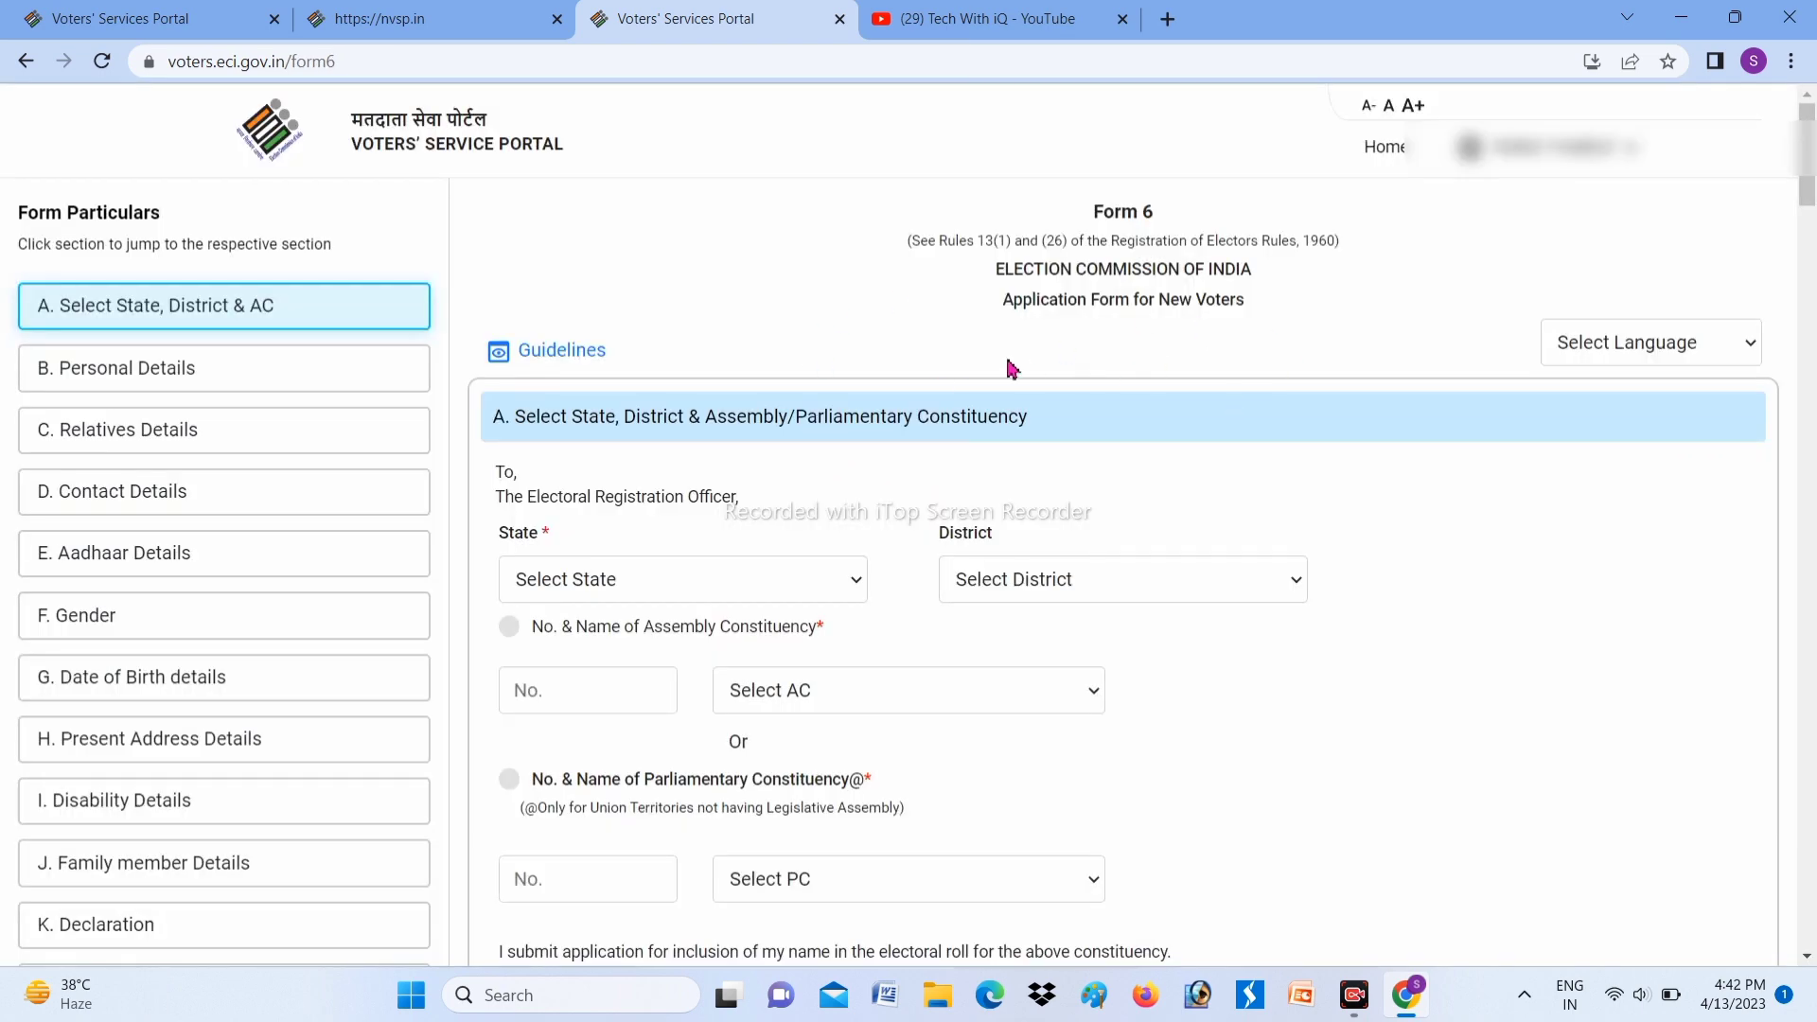
Step: Preview Form 6 in Hindi, and set its language to English
left_click(1730, 343)
left_click(1679, 443)
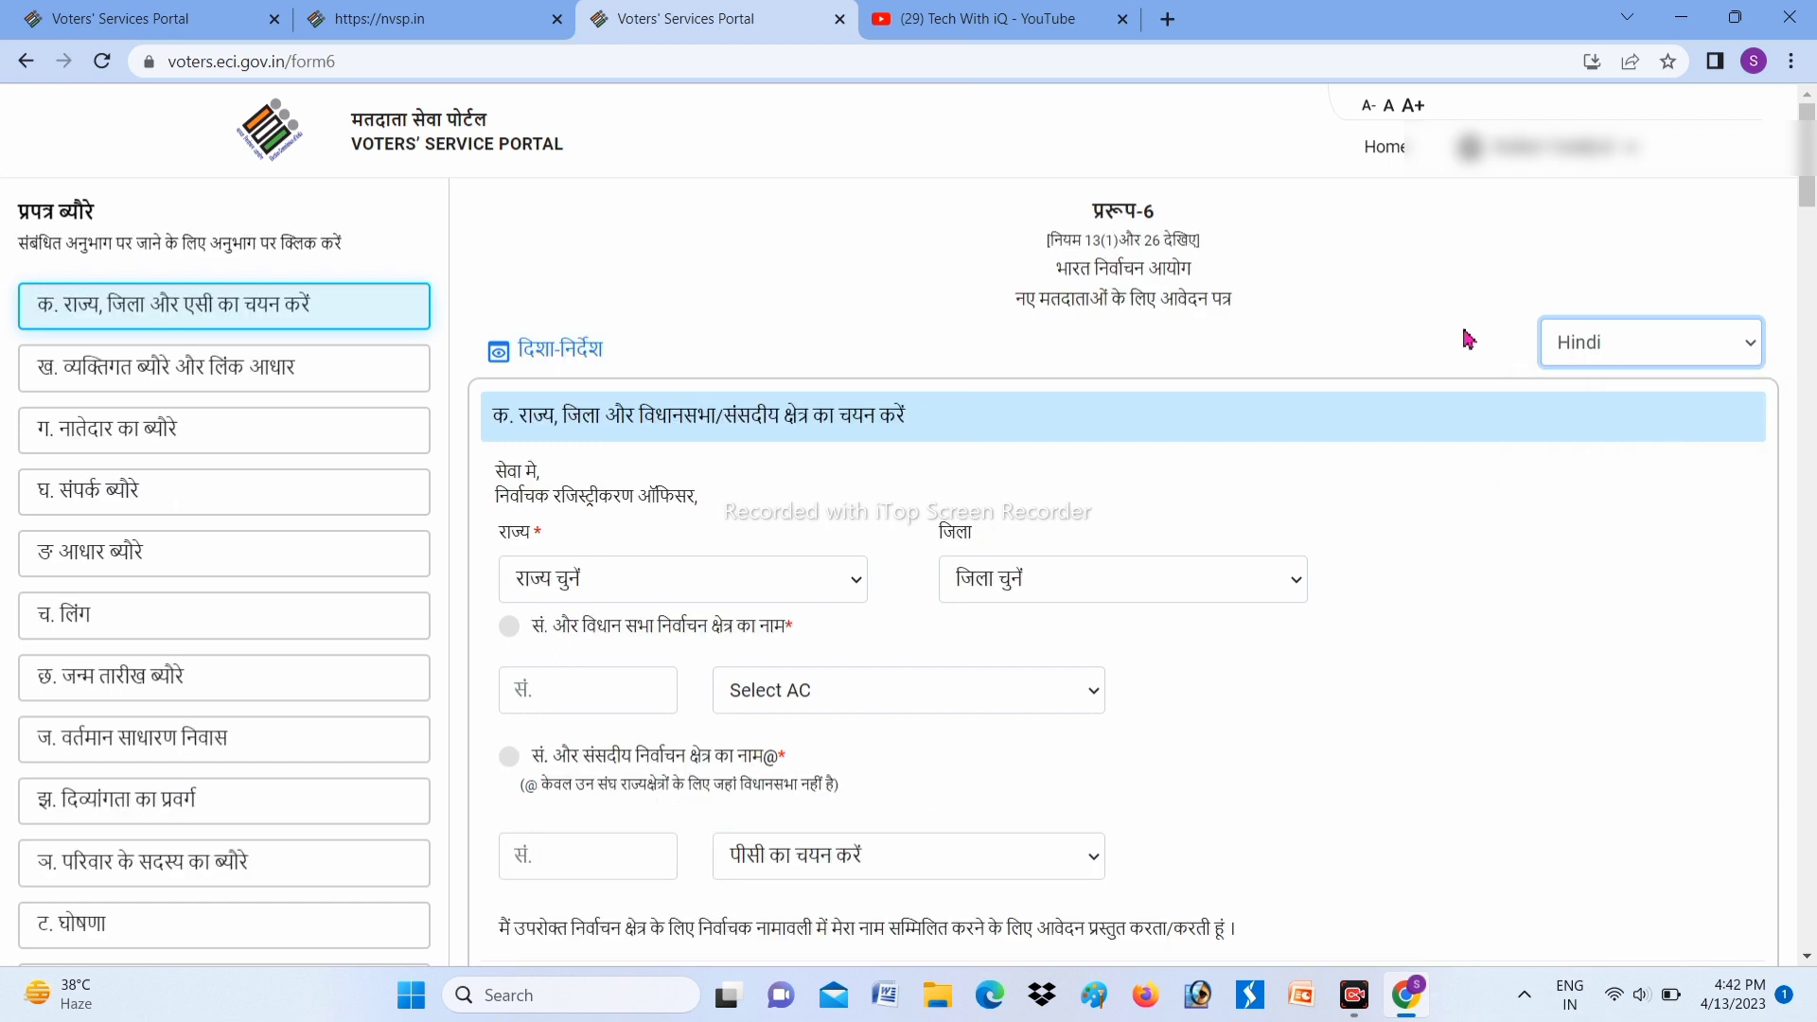
left_click(1613, 352)
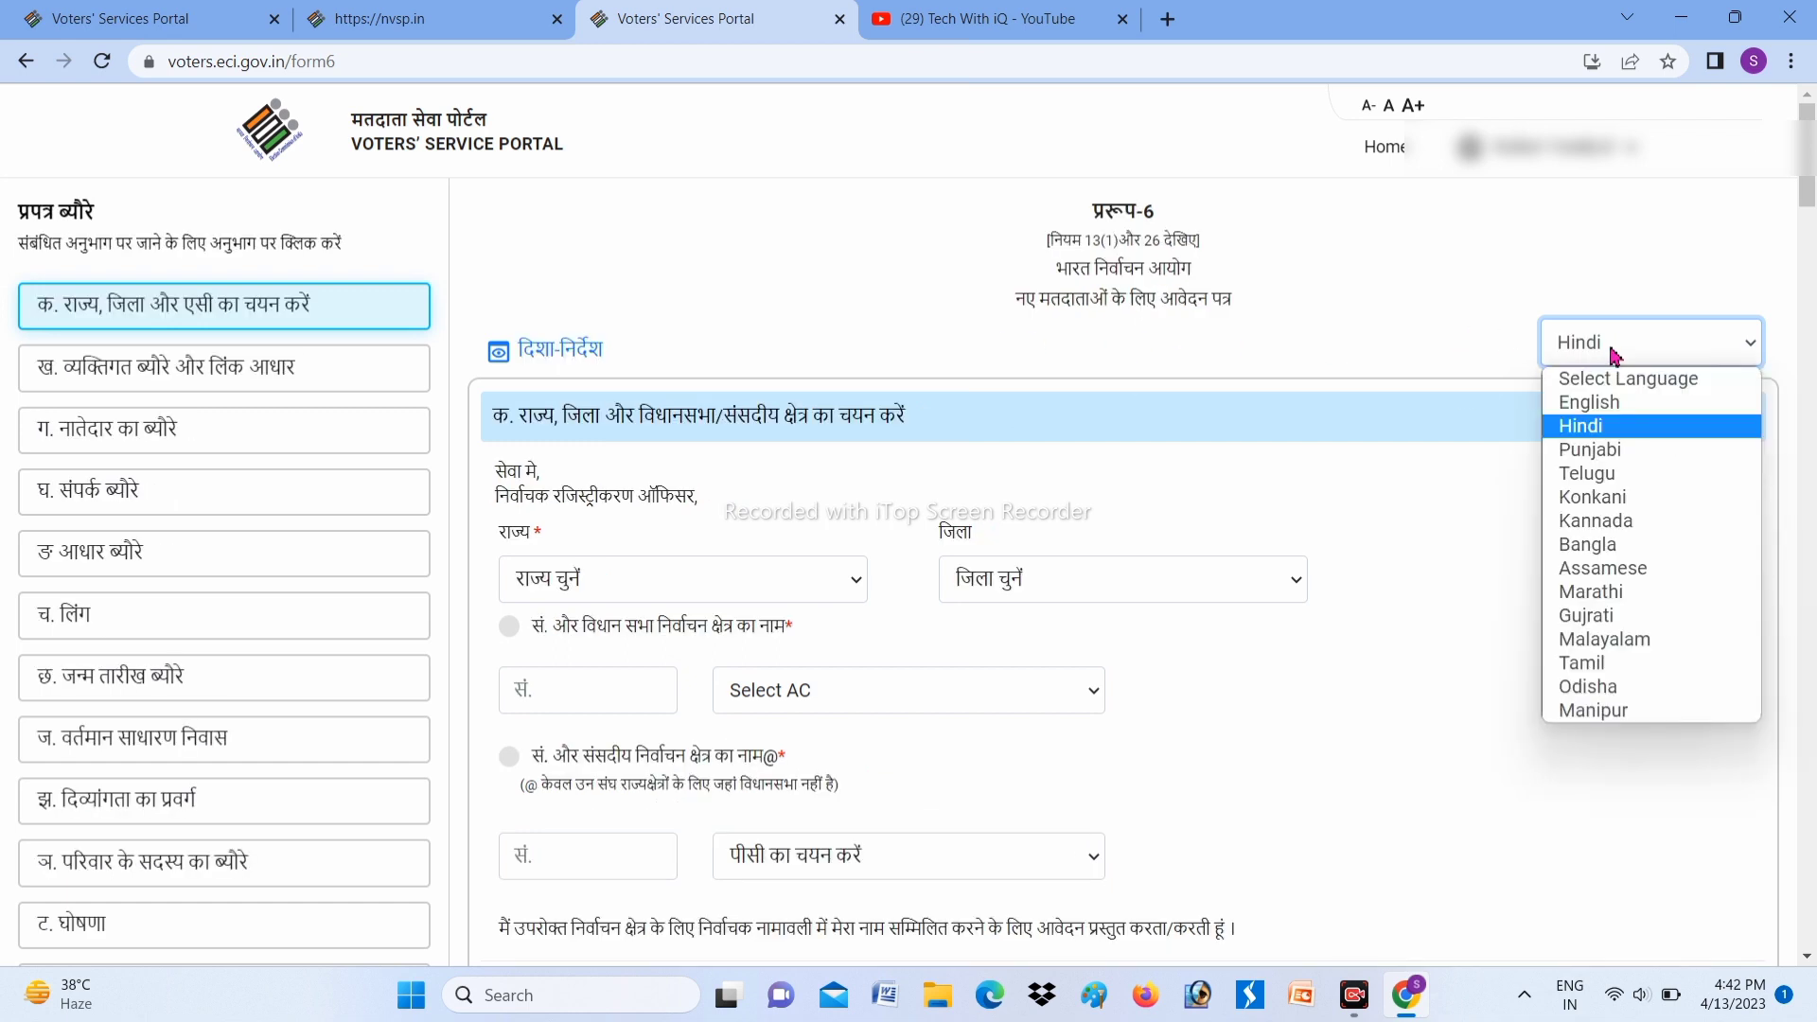
left_click(1604, 405)
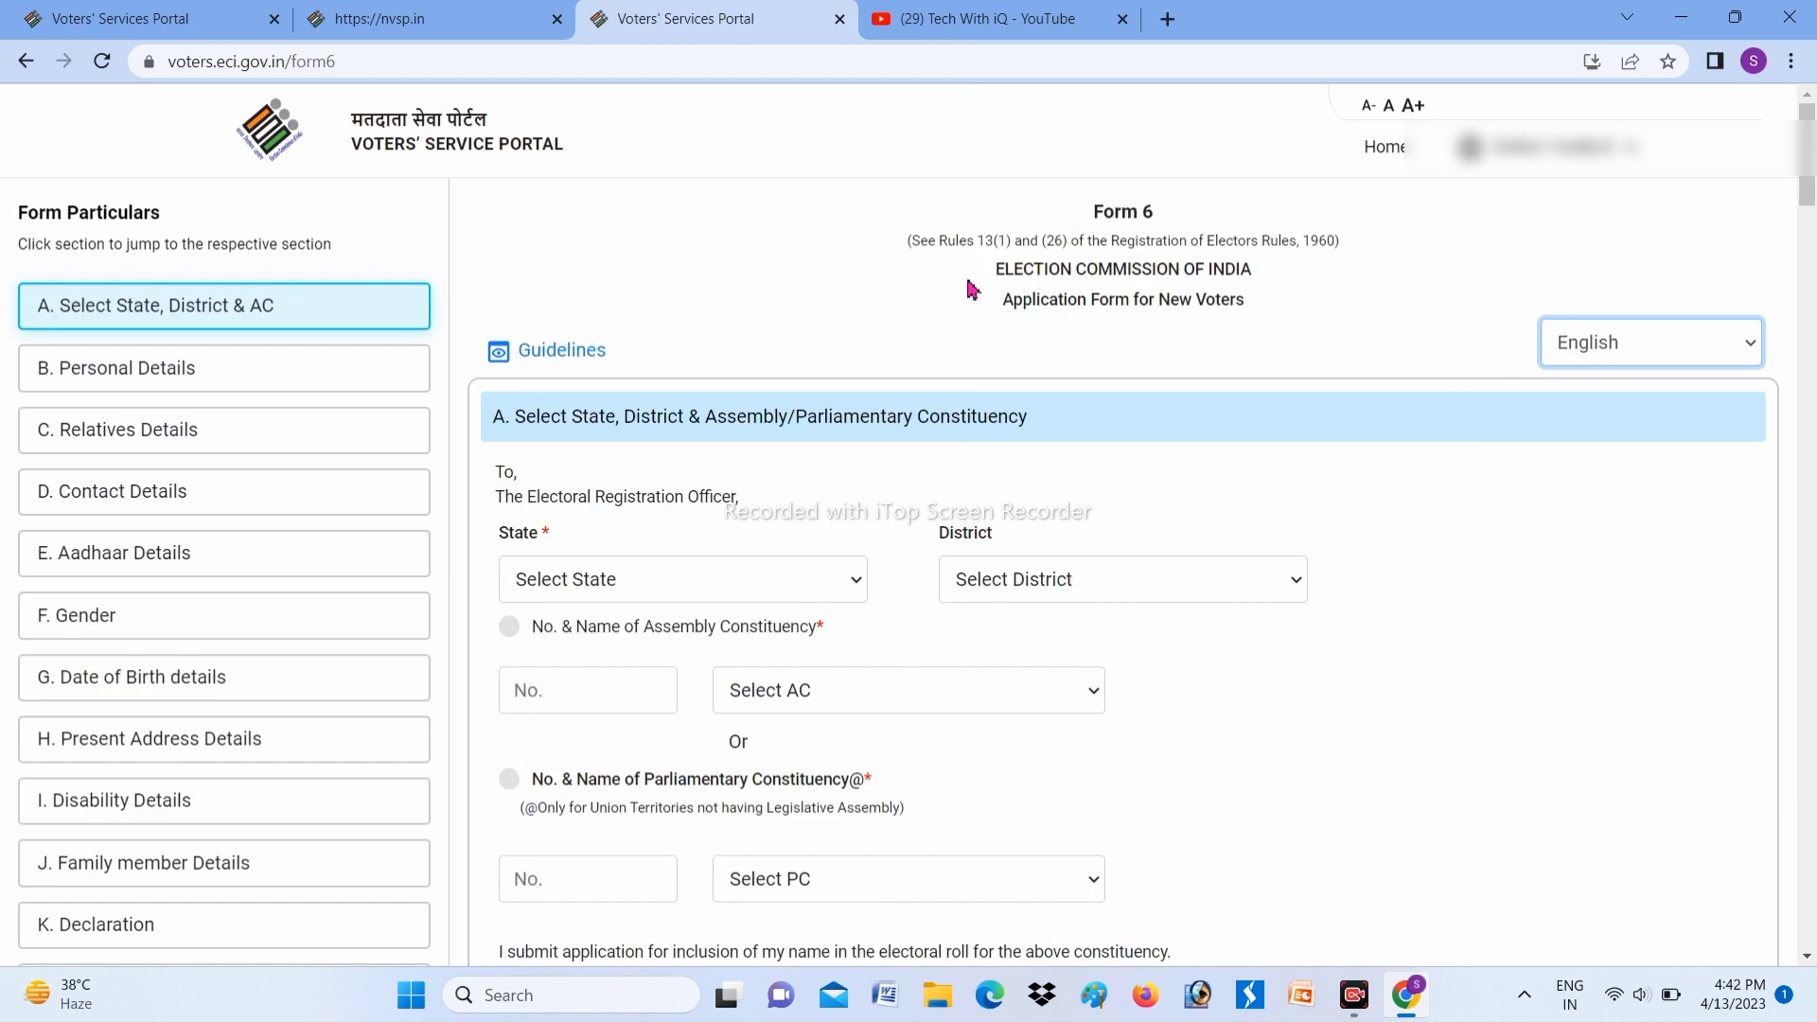
left_click_drag(988, 271, 1314, 274)
left_click_drag(995, 299, 1241, 297)
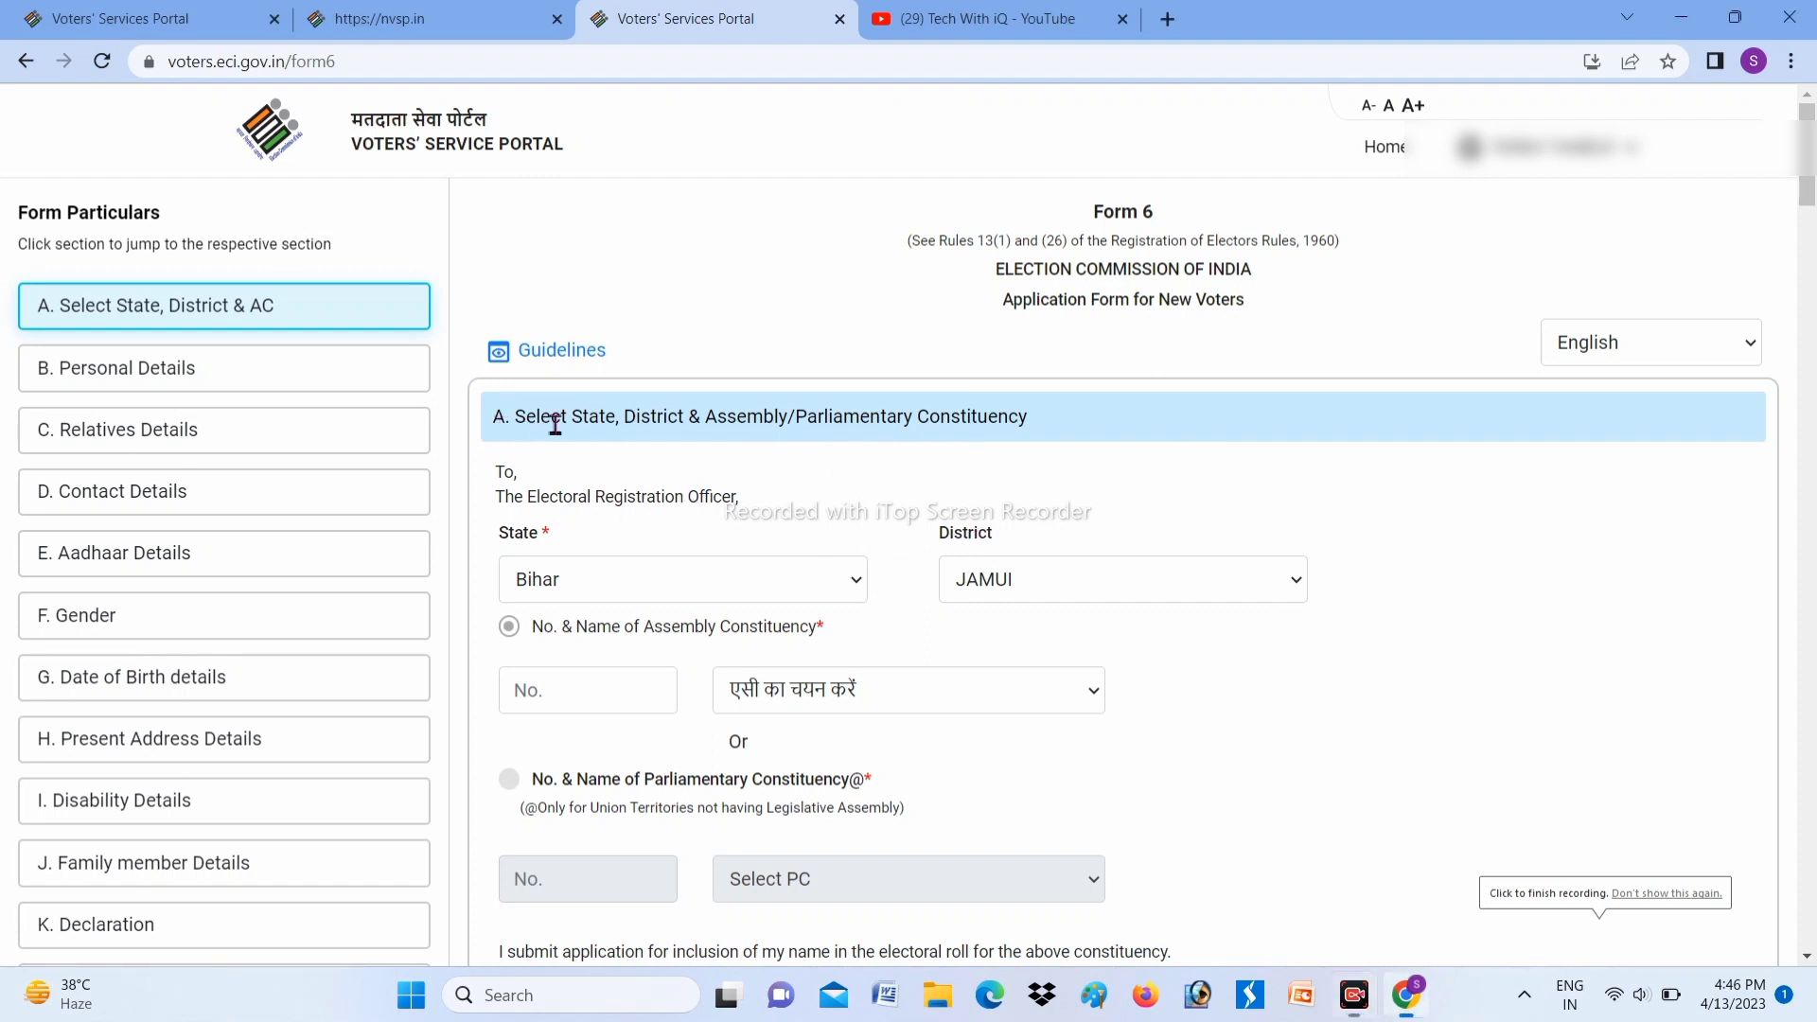
Step: Set the state to Bihar and the district to KISHANGANJ in section A
left_click_drag(496, 422, 1086, 431)
left_click(1079, 440)
left_click(557, 588)
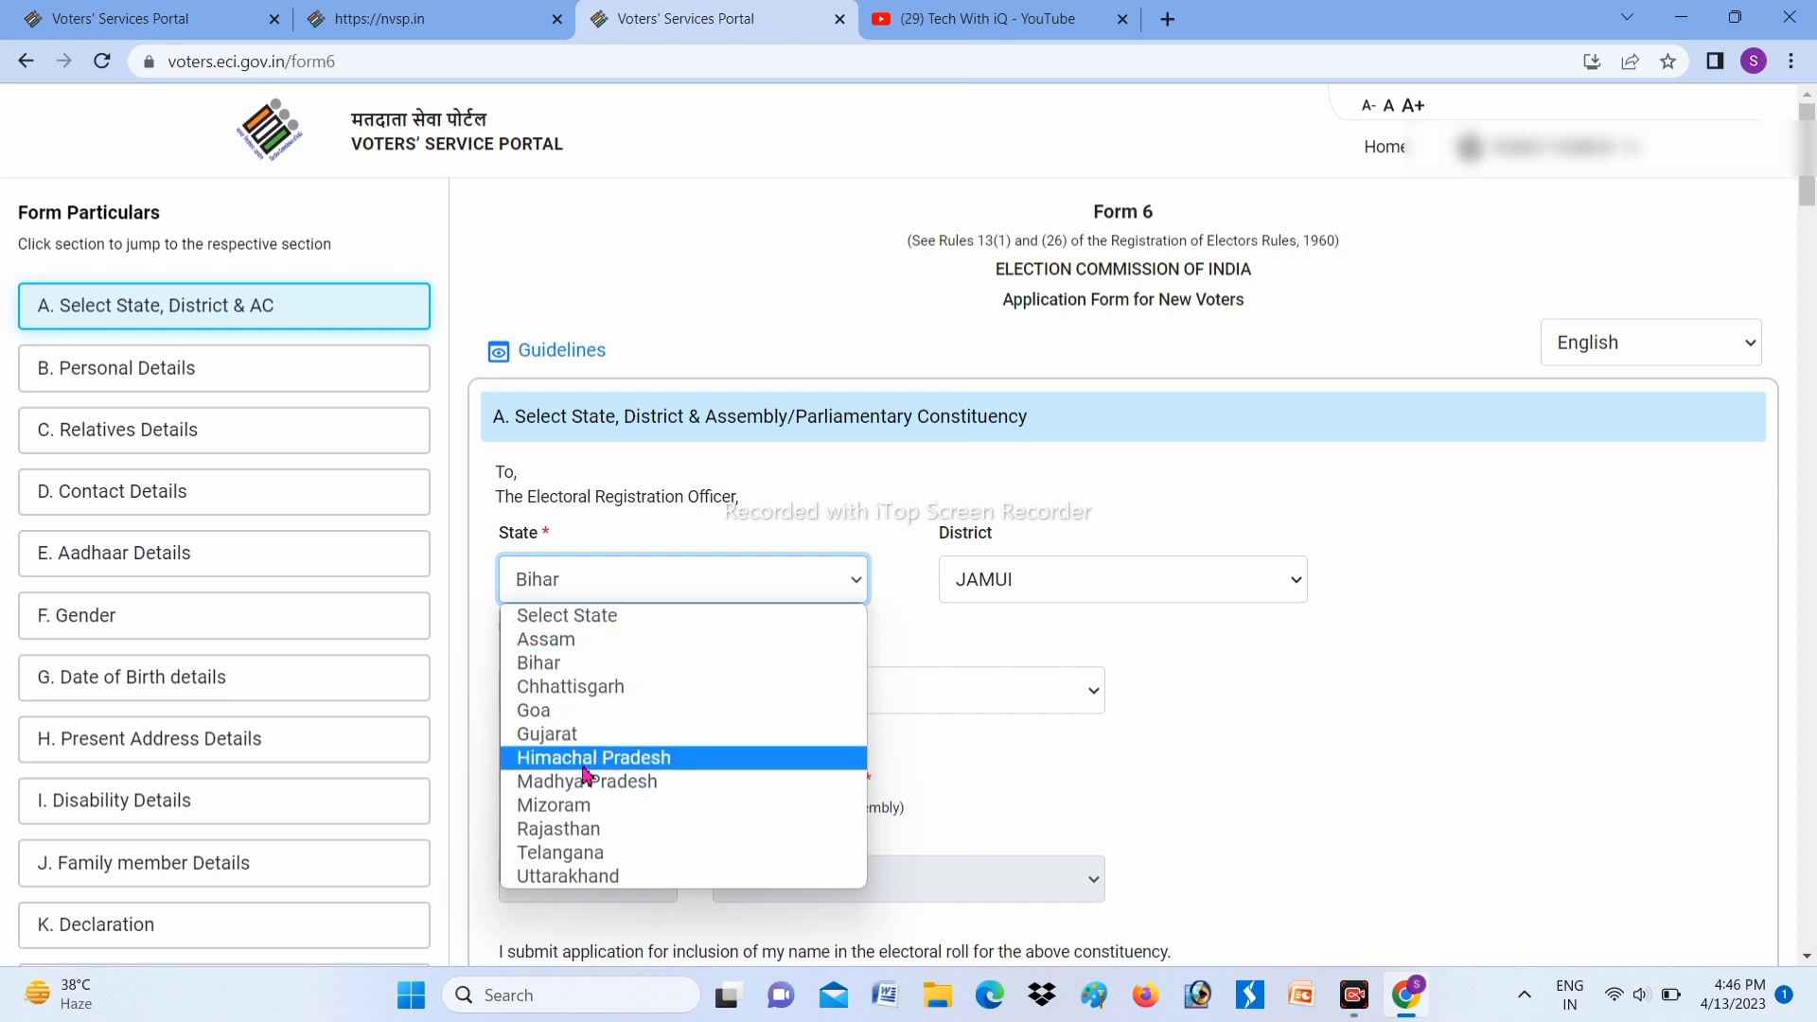
left_click(601, 663)
left_click(1086, 577)
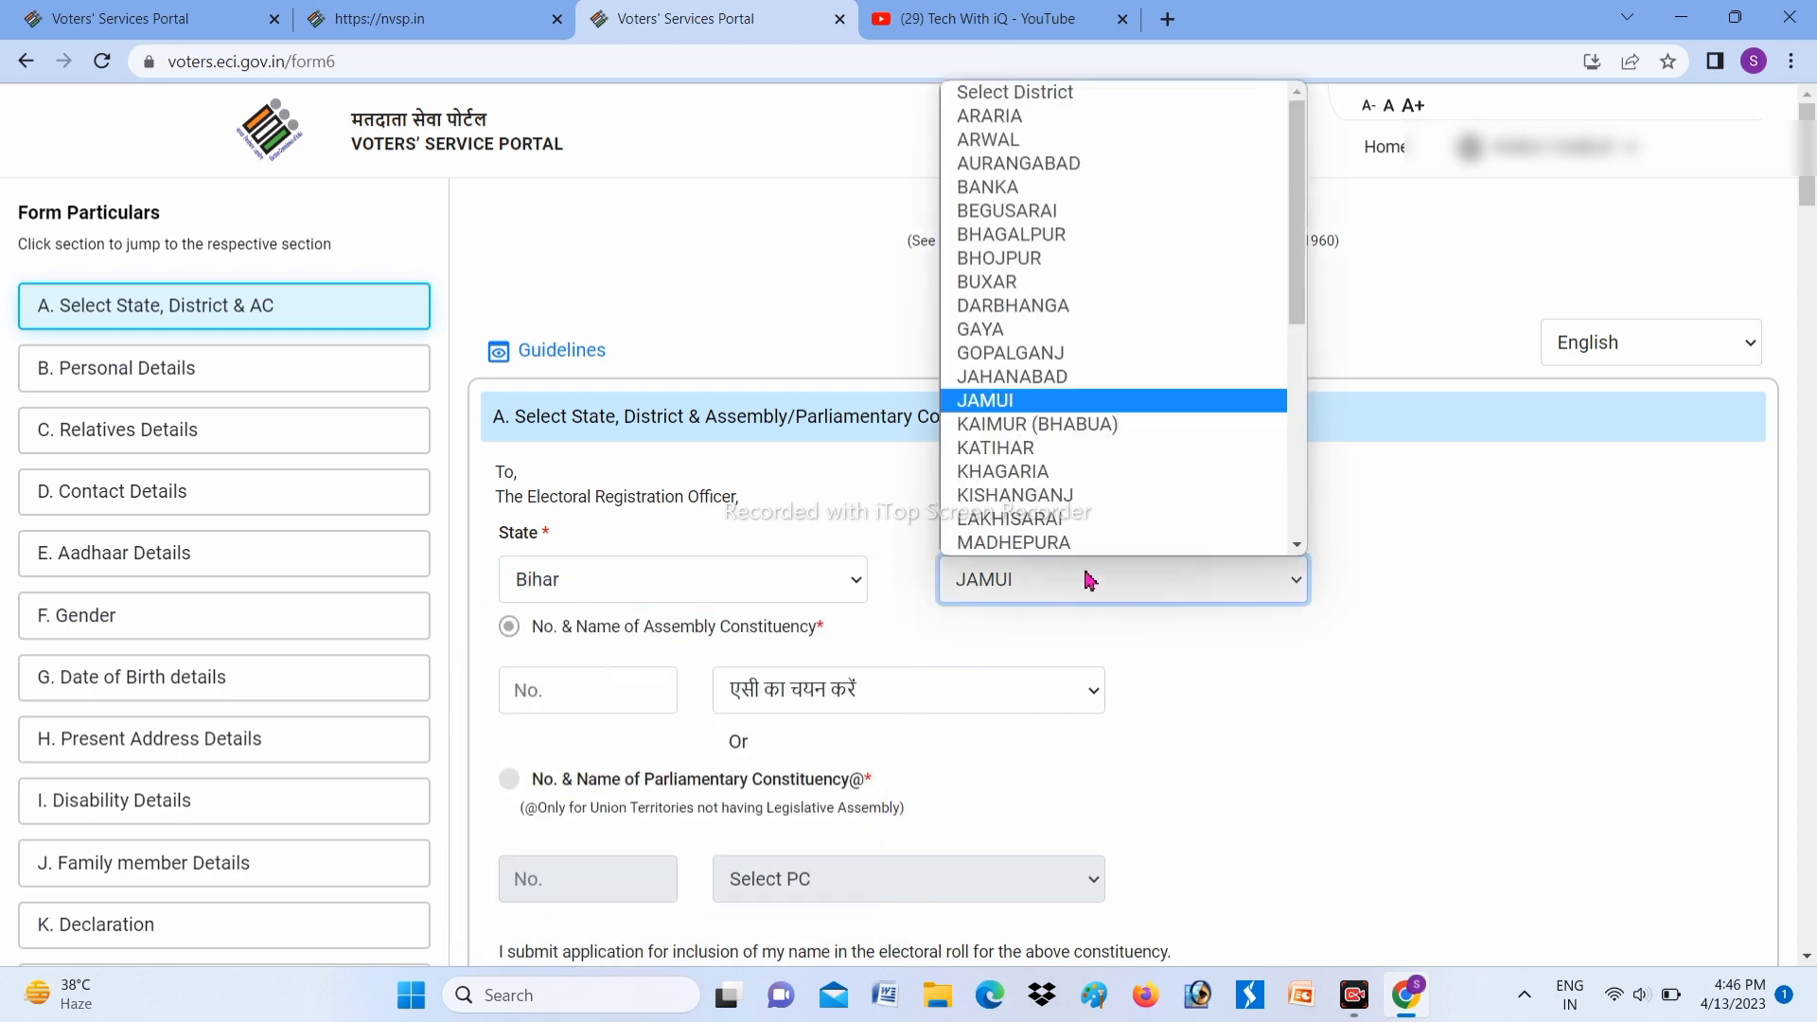
left_click(1086, 491)
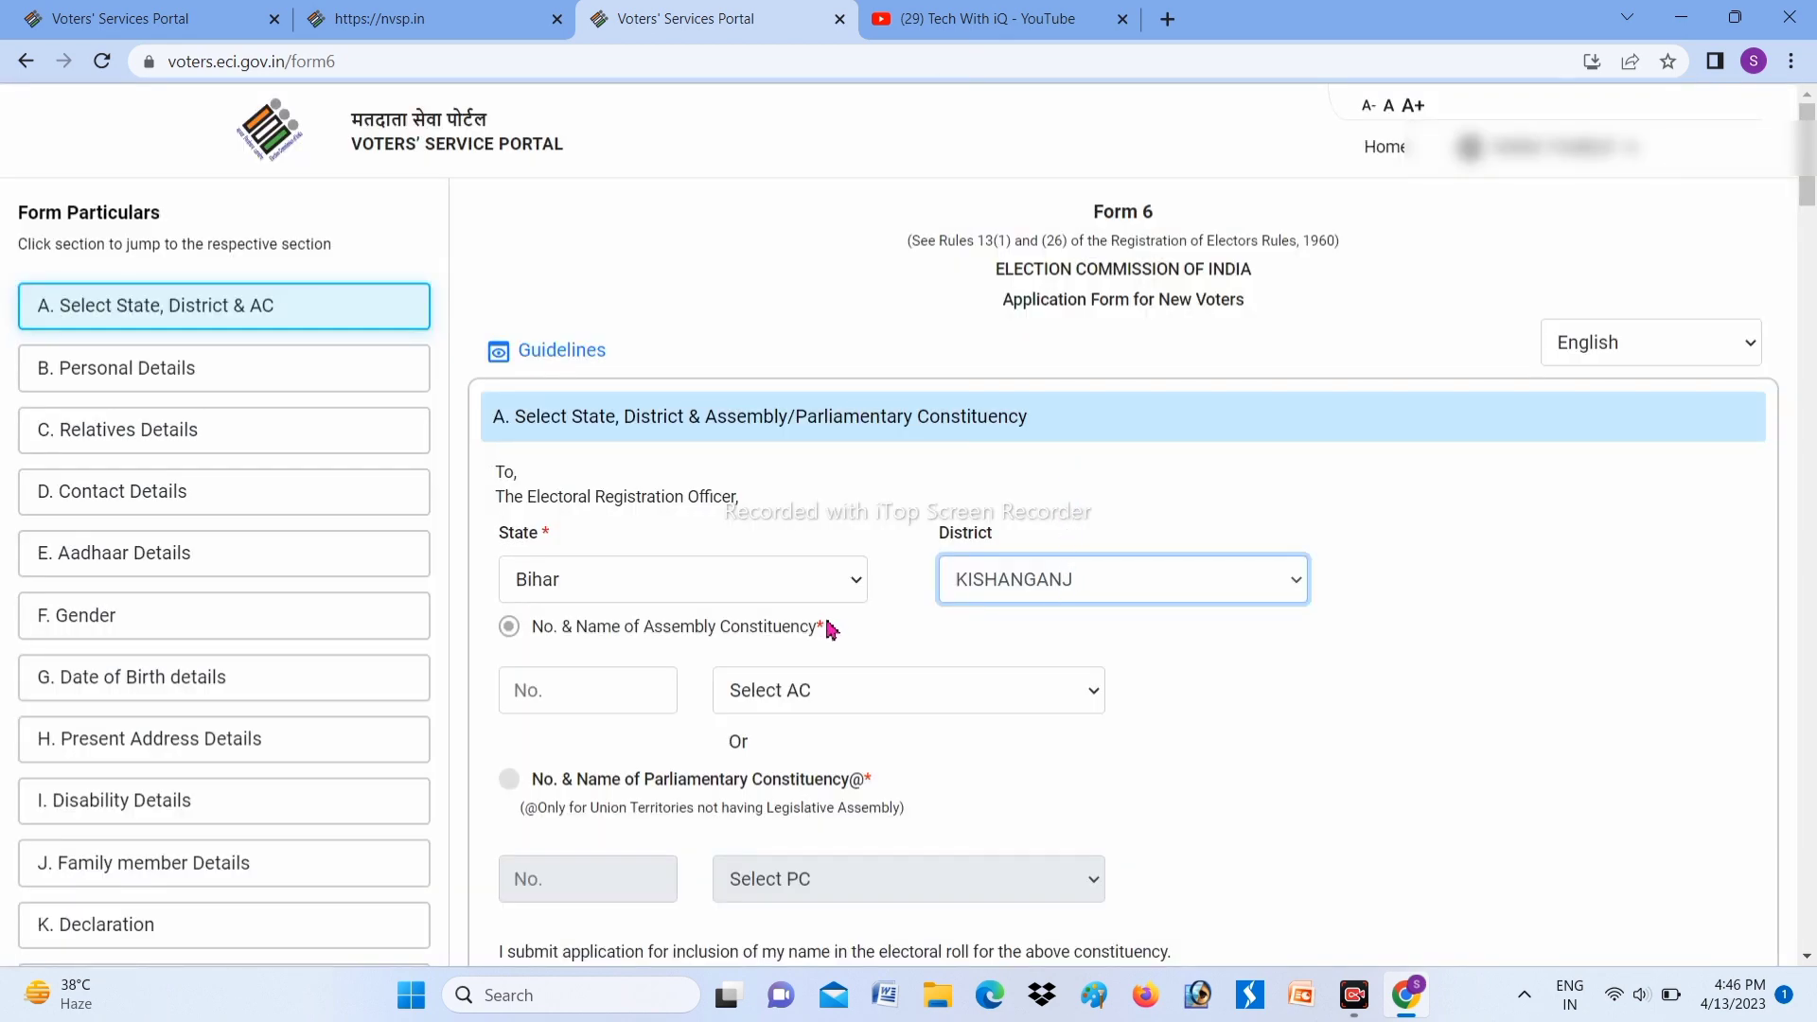
Step: Review the assembly constituency choices for the district and the parliamentary constituency fields
left_click_drag(536, 630, 832, 641)
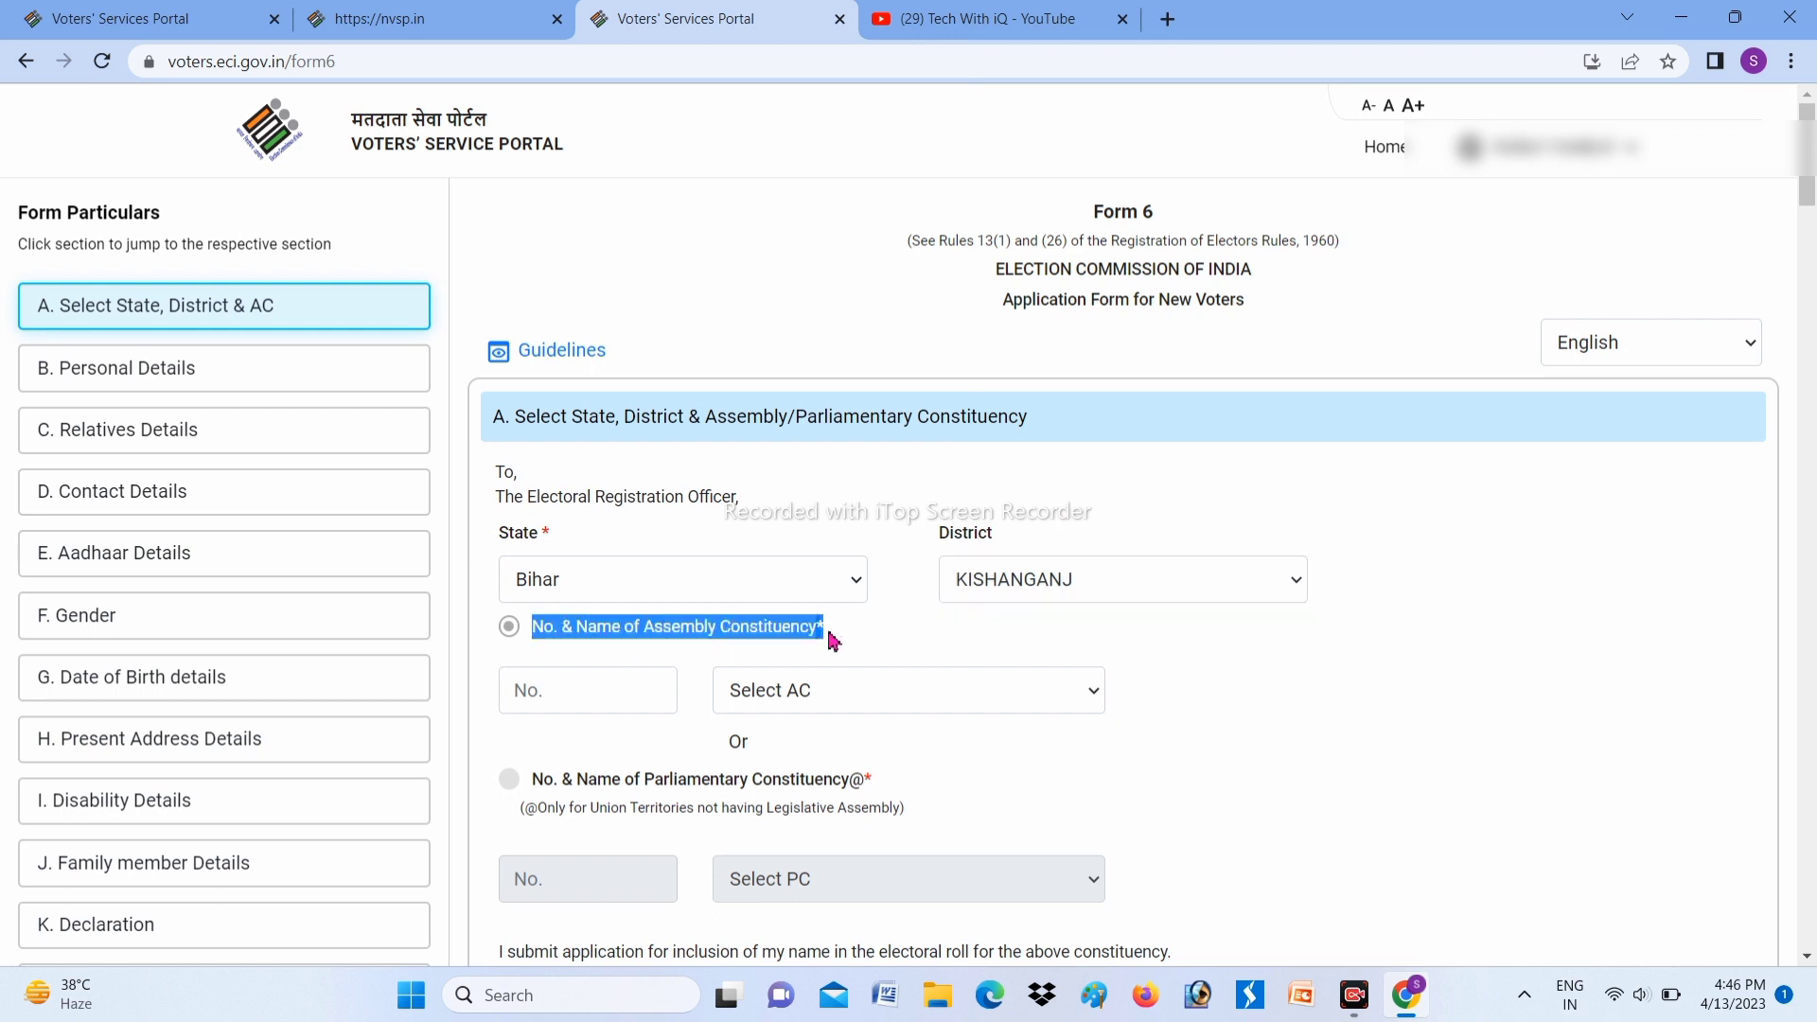
left_click(832, 642)
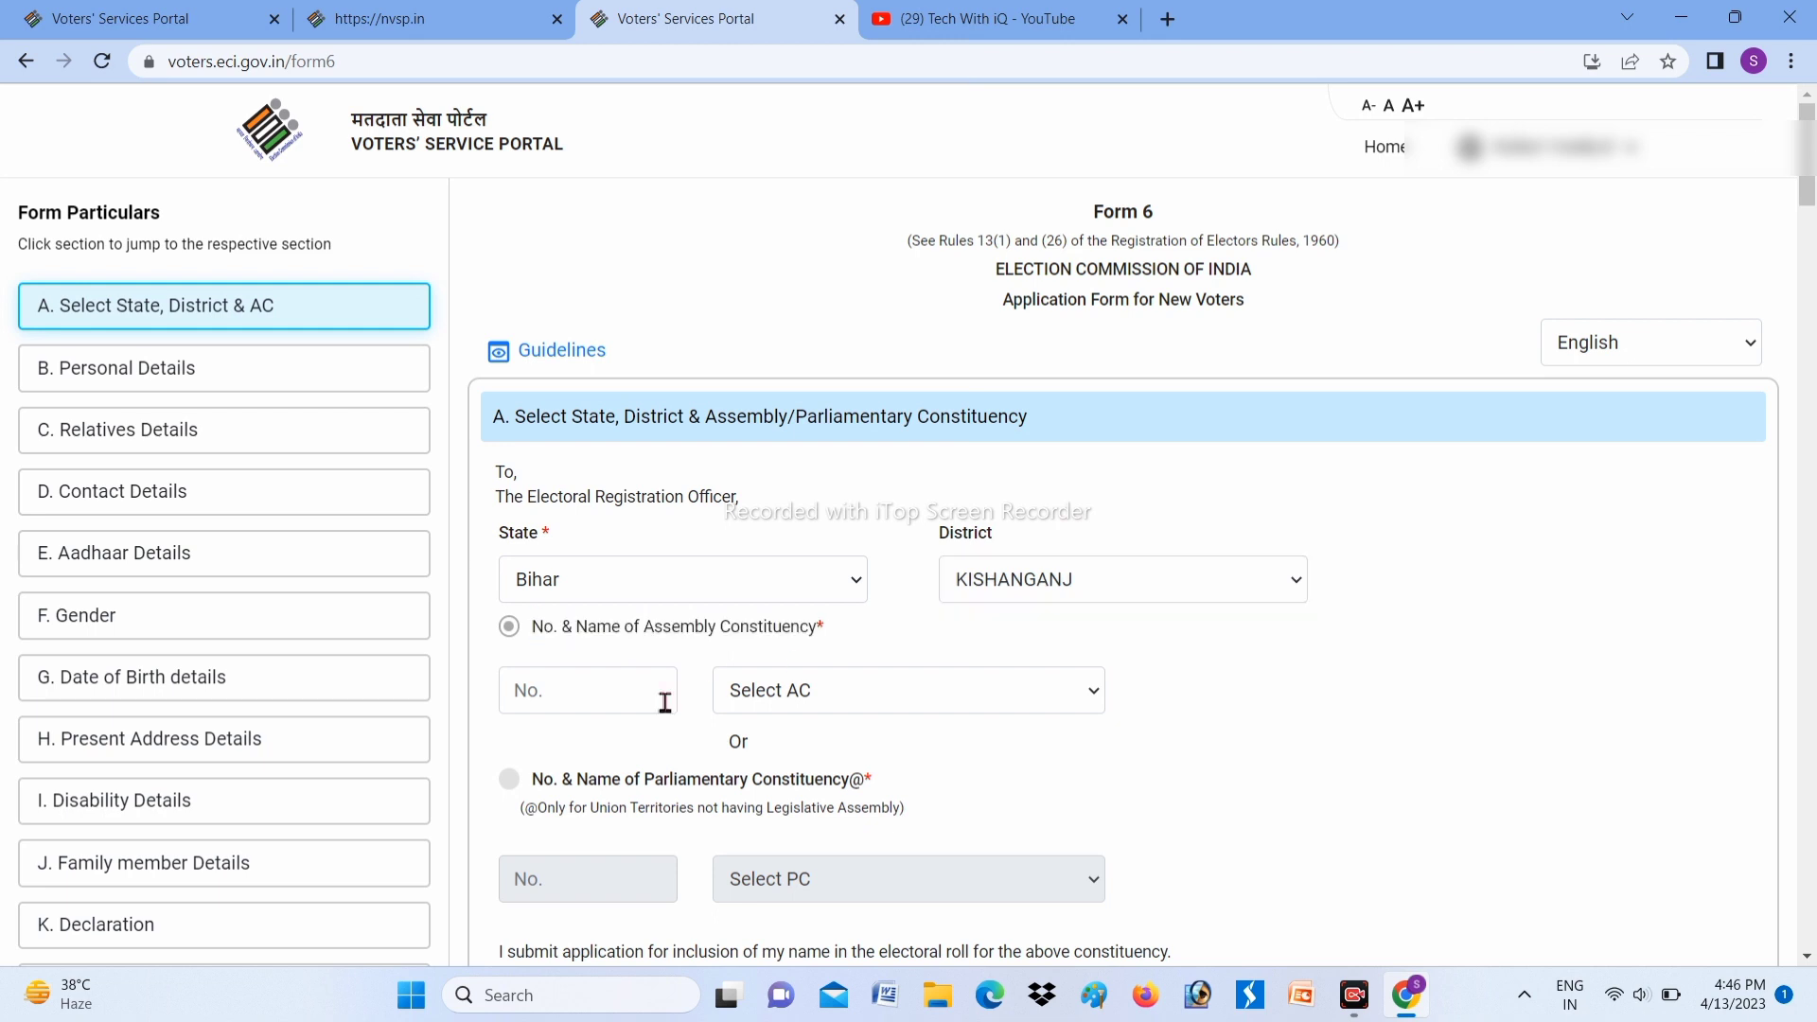
left_click(663, 698)
left_click(795, 700)
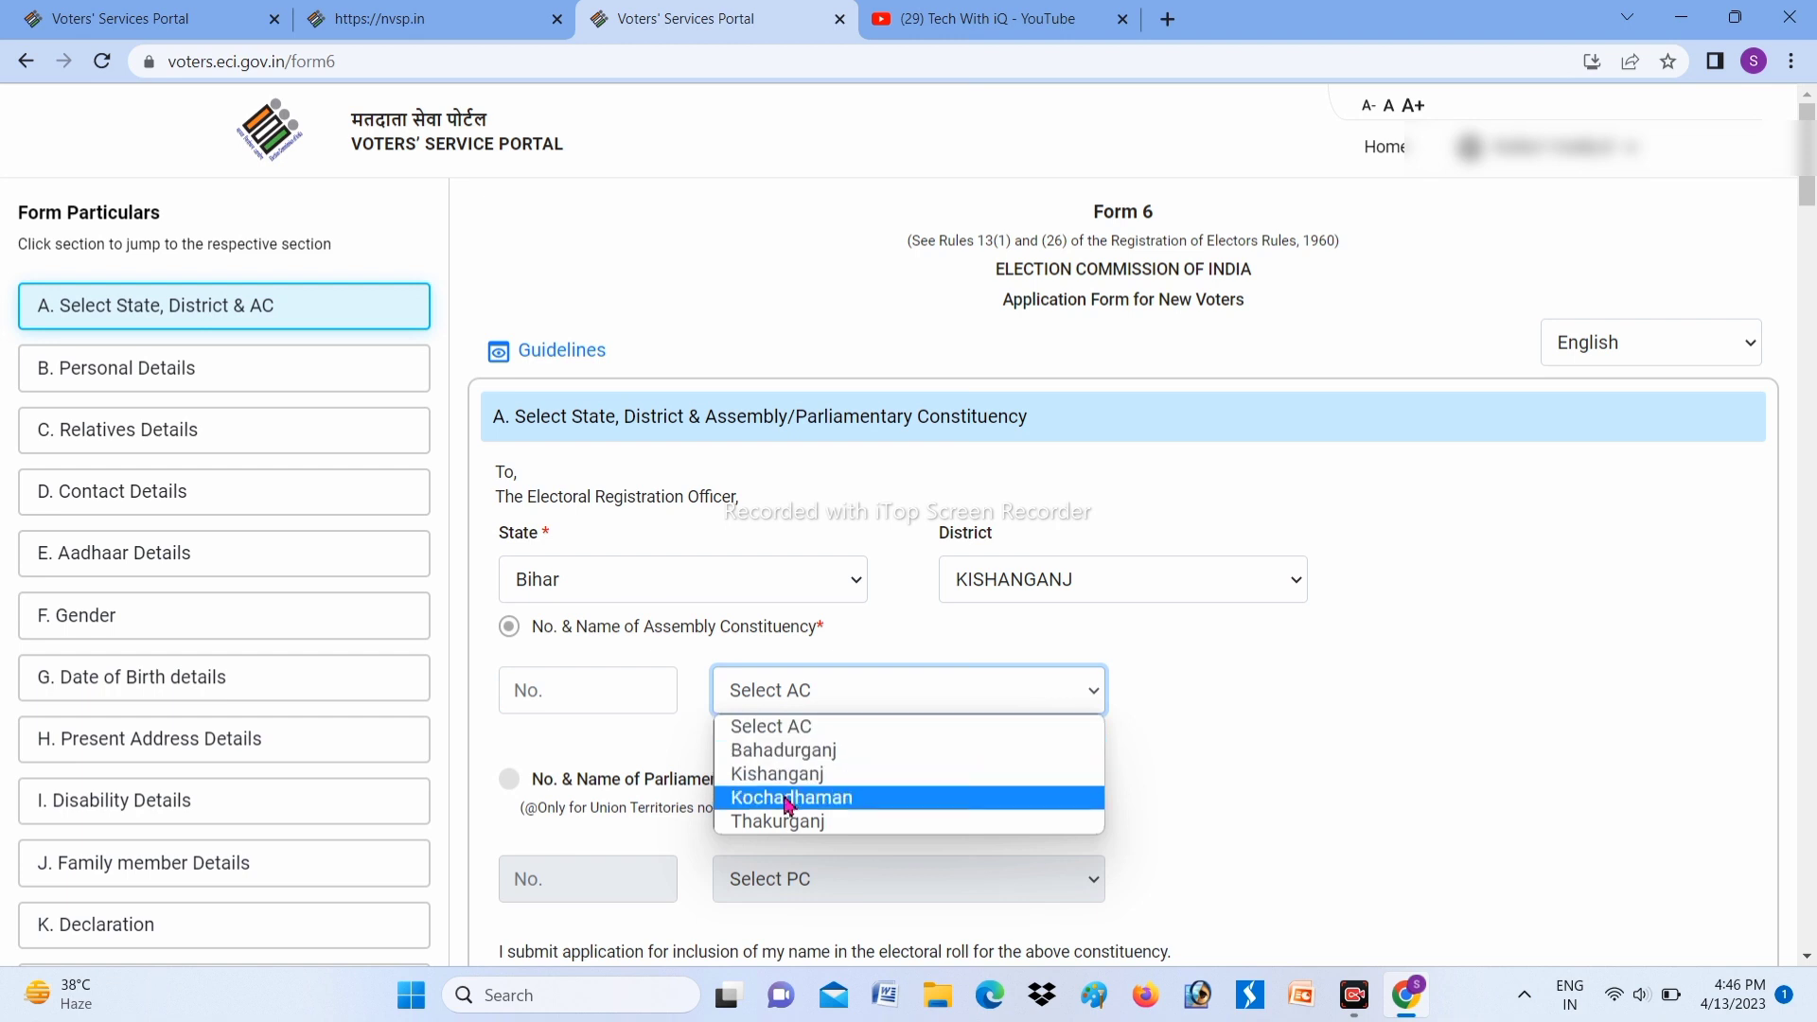
left_click(888, 635)
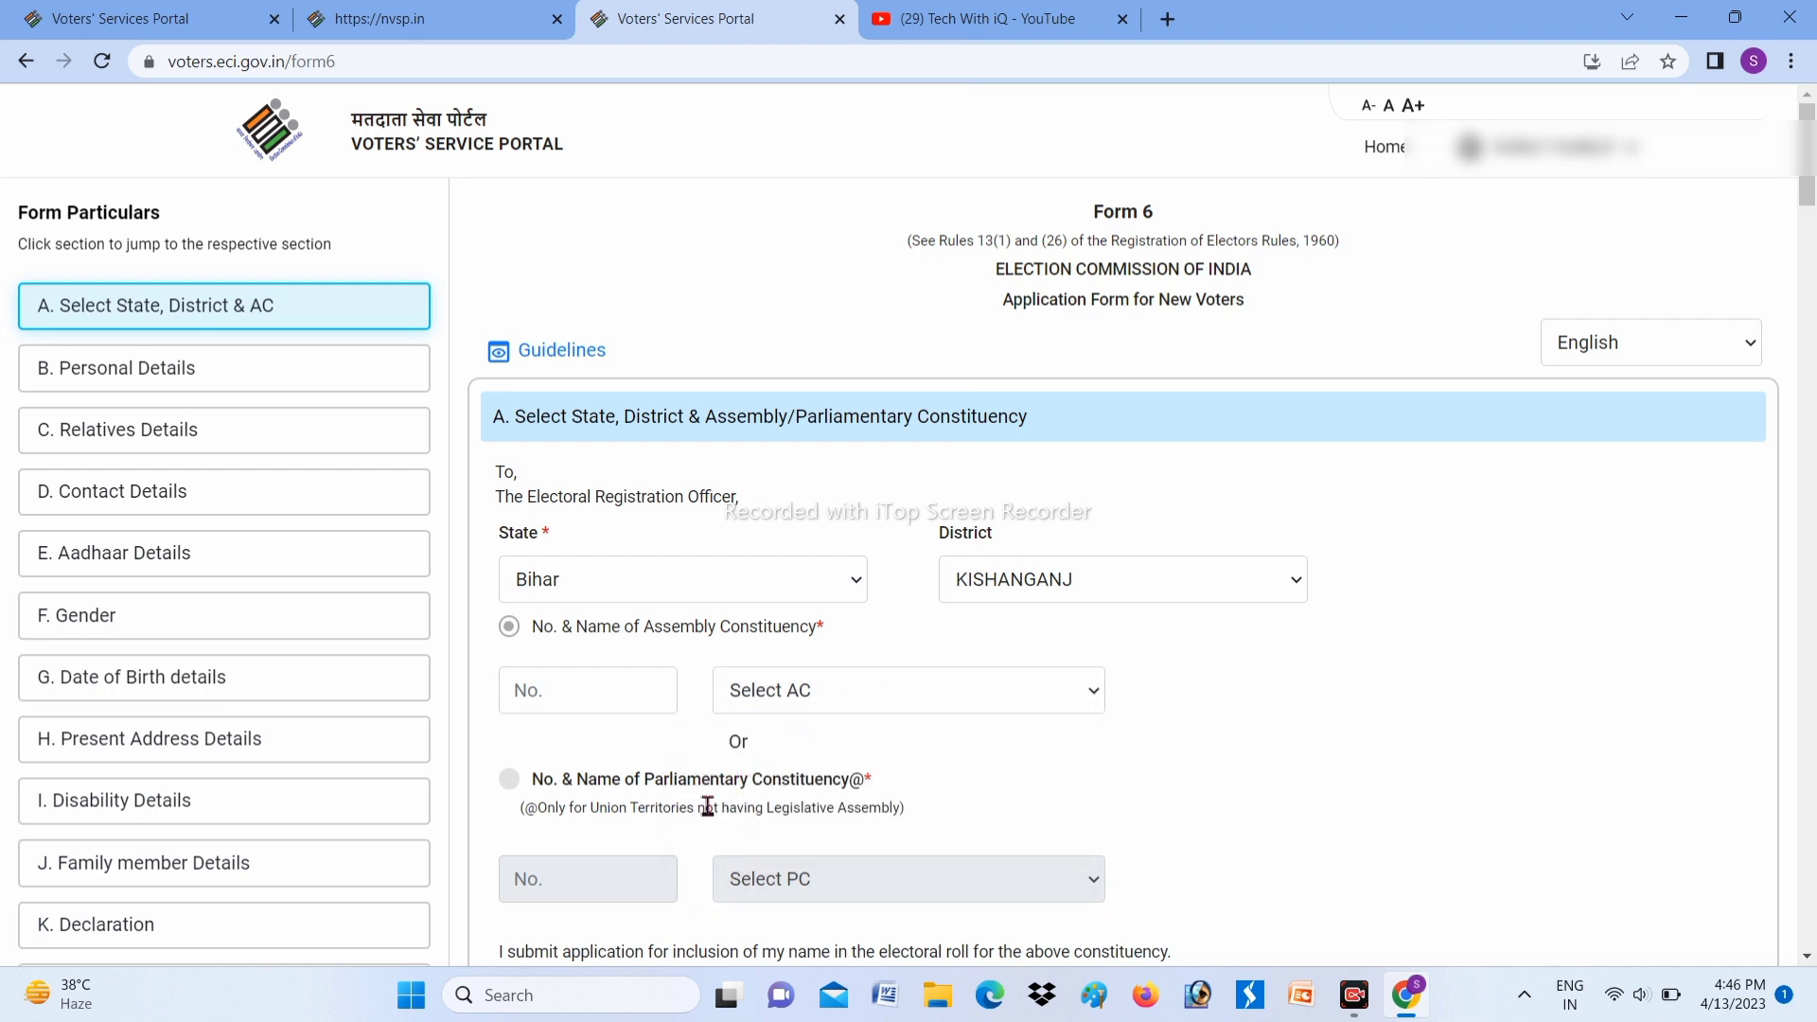
left_click_drag(542, 779, 902, 784)
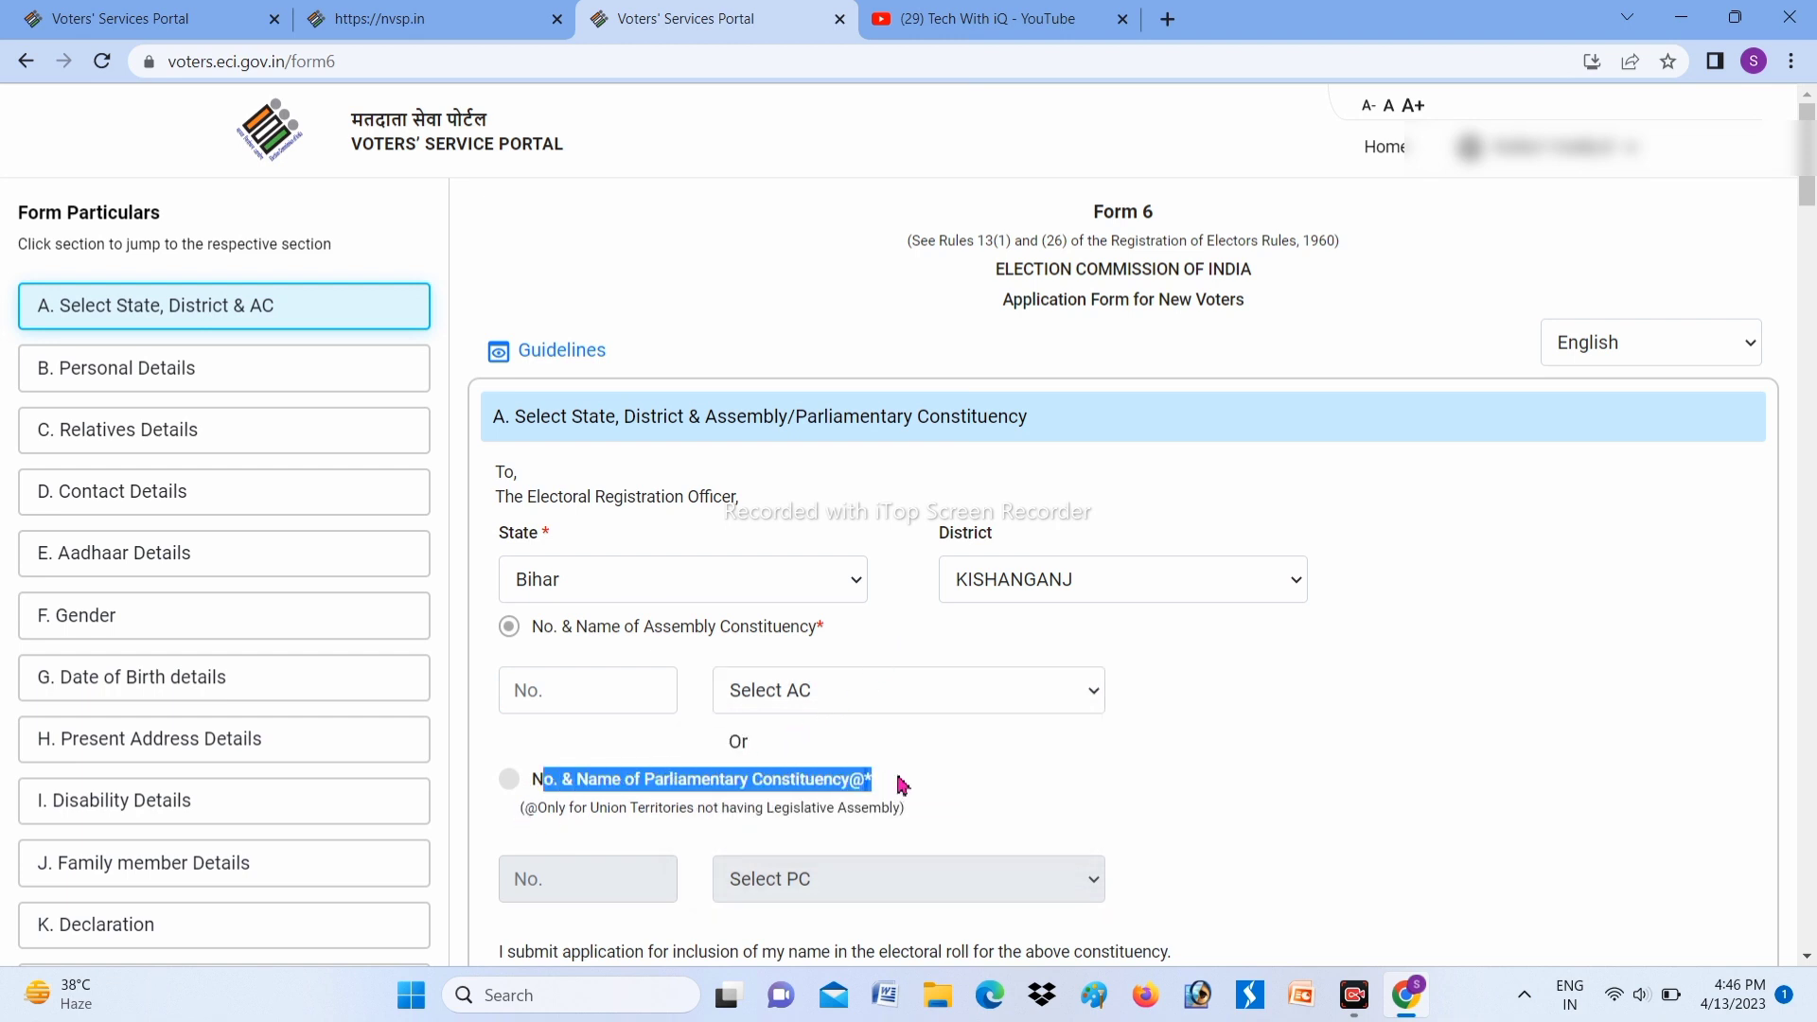
left_click(899, 783)
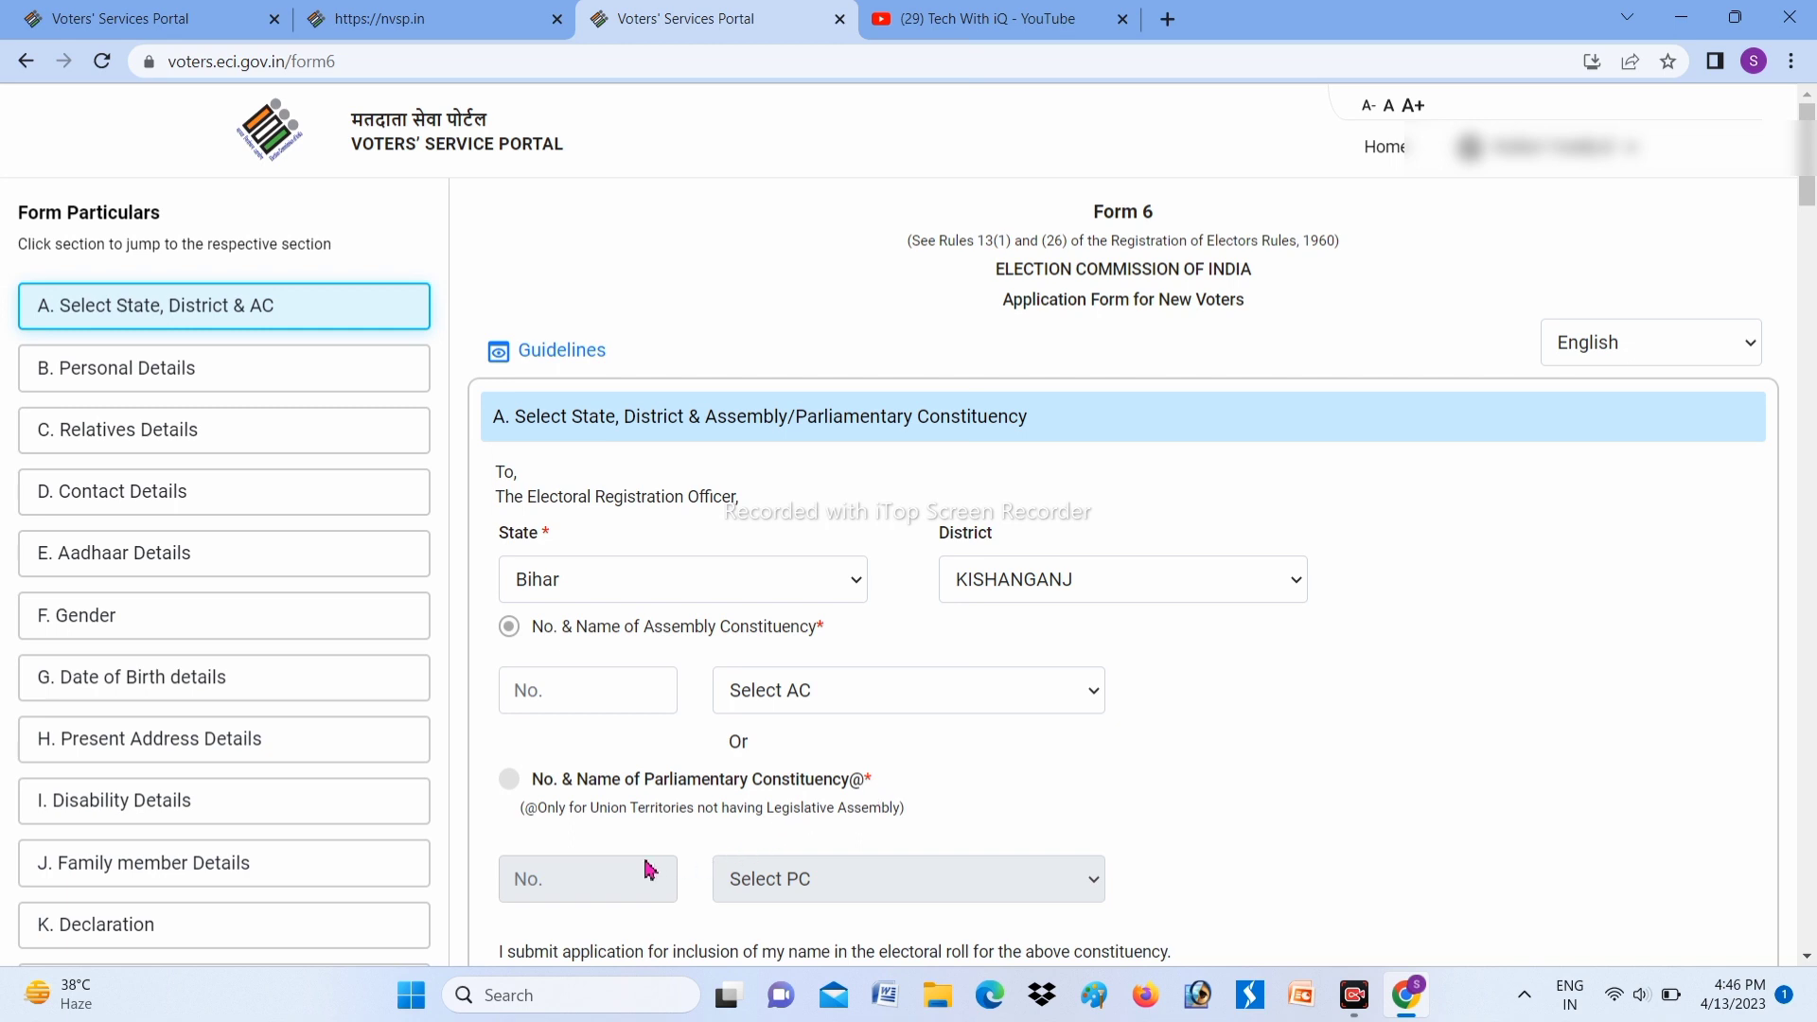
Step: Examine the Personal Details section, including the first name, surname and photograph upload requirements
scroll(810, 876, "down", 9)
left_click_drag(515, 253, 717, 264)
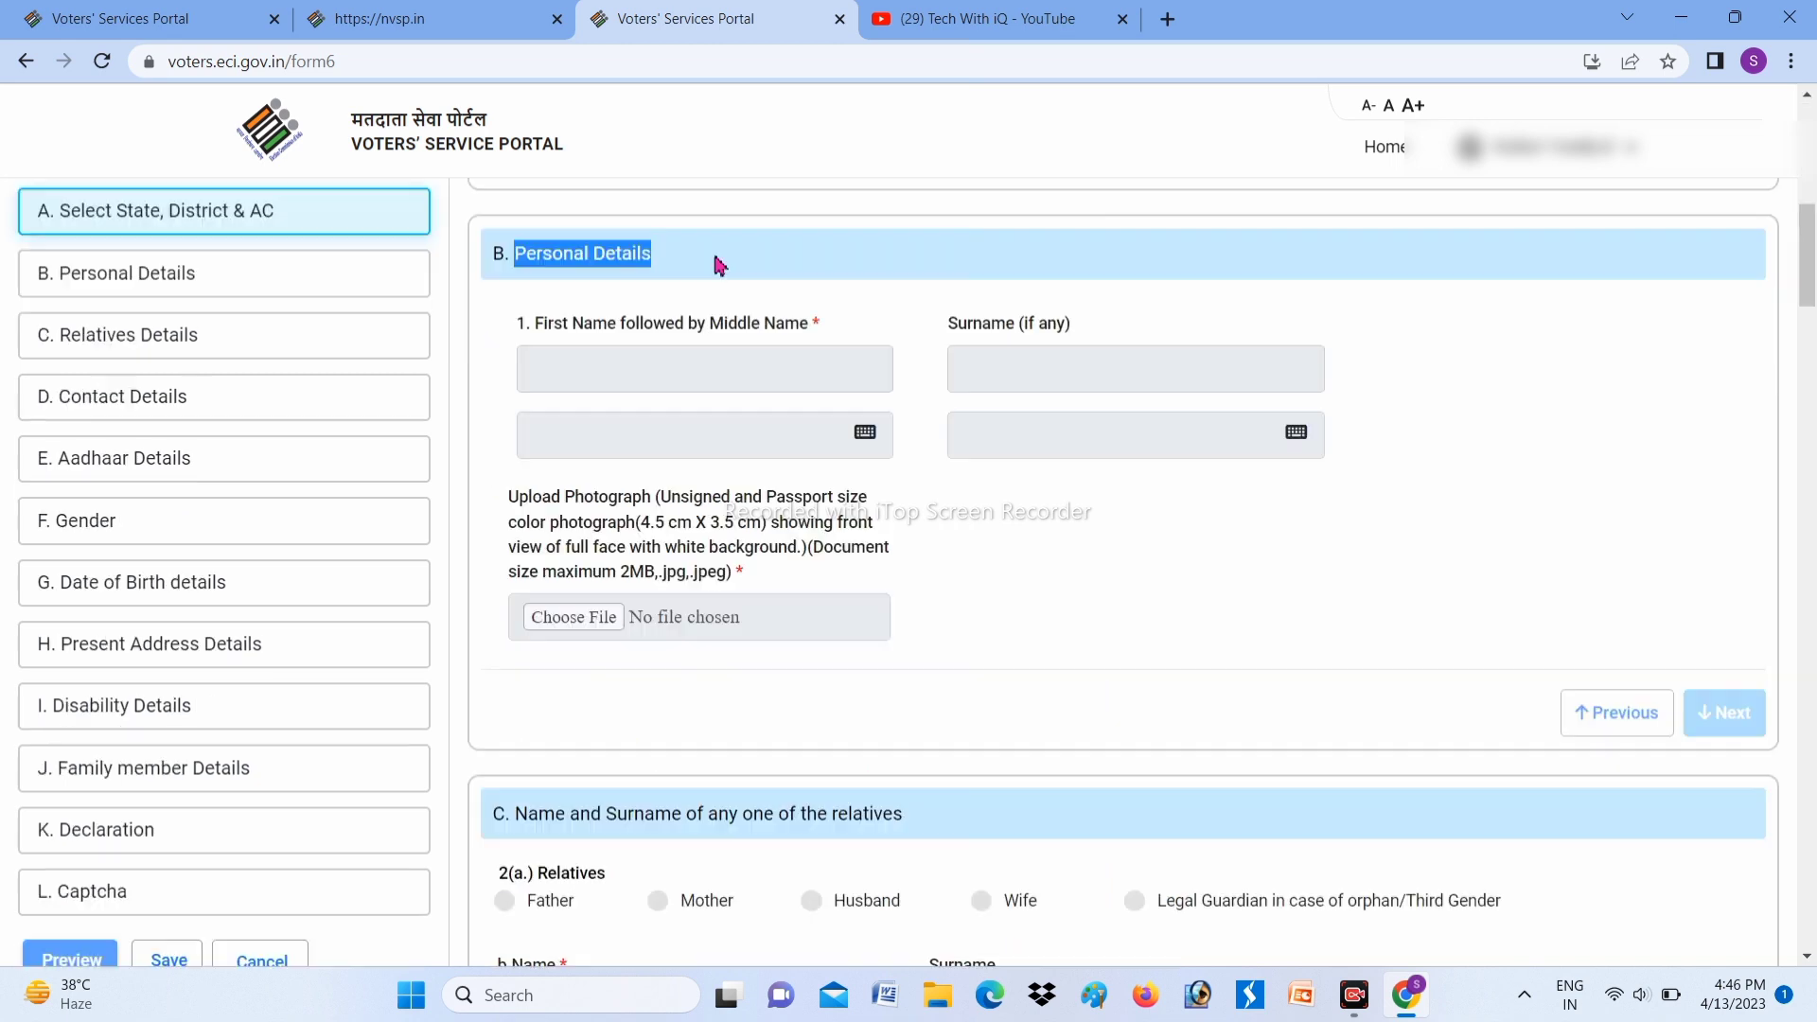
left_click(753, 261)
left_click_drag(537, 325, 1189, 333)
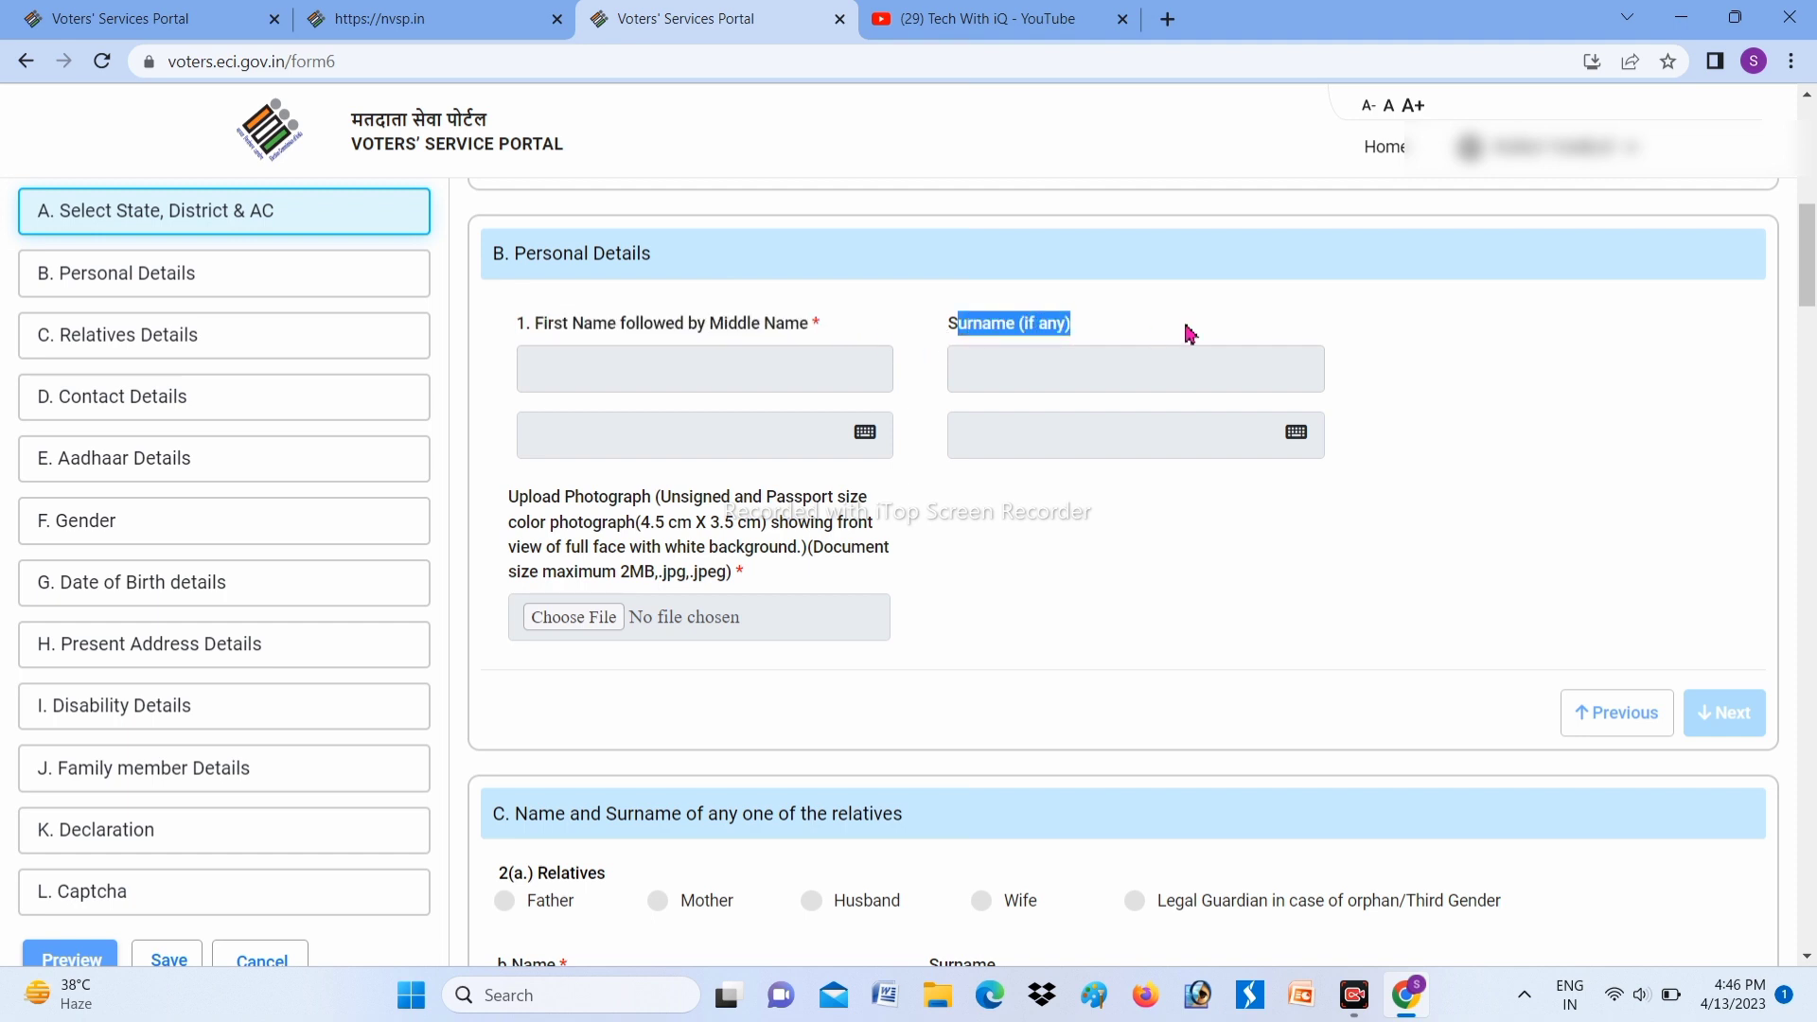
left_click(1189, 333)
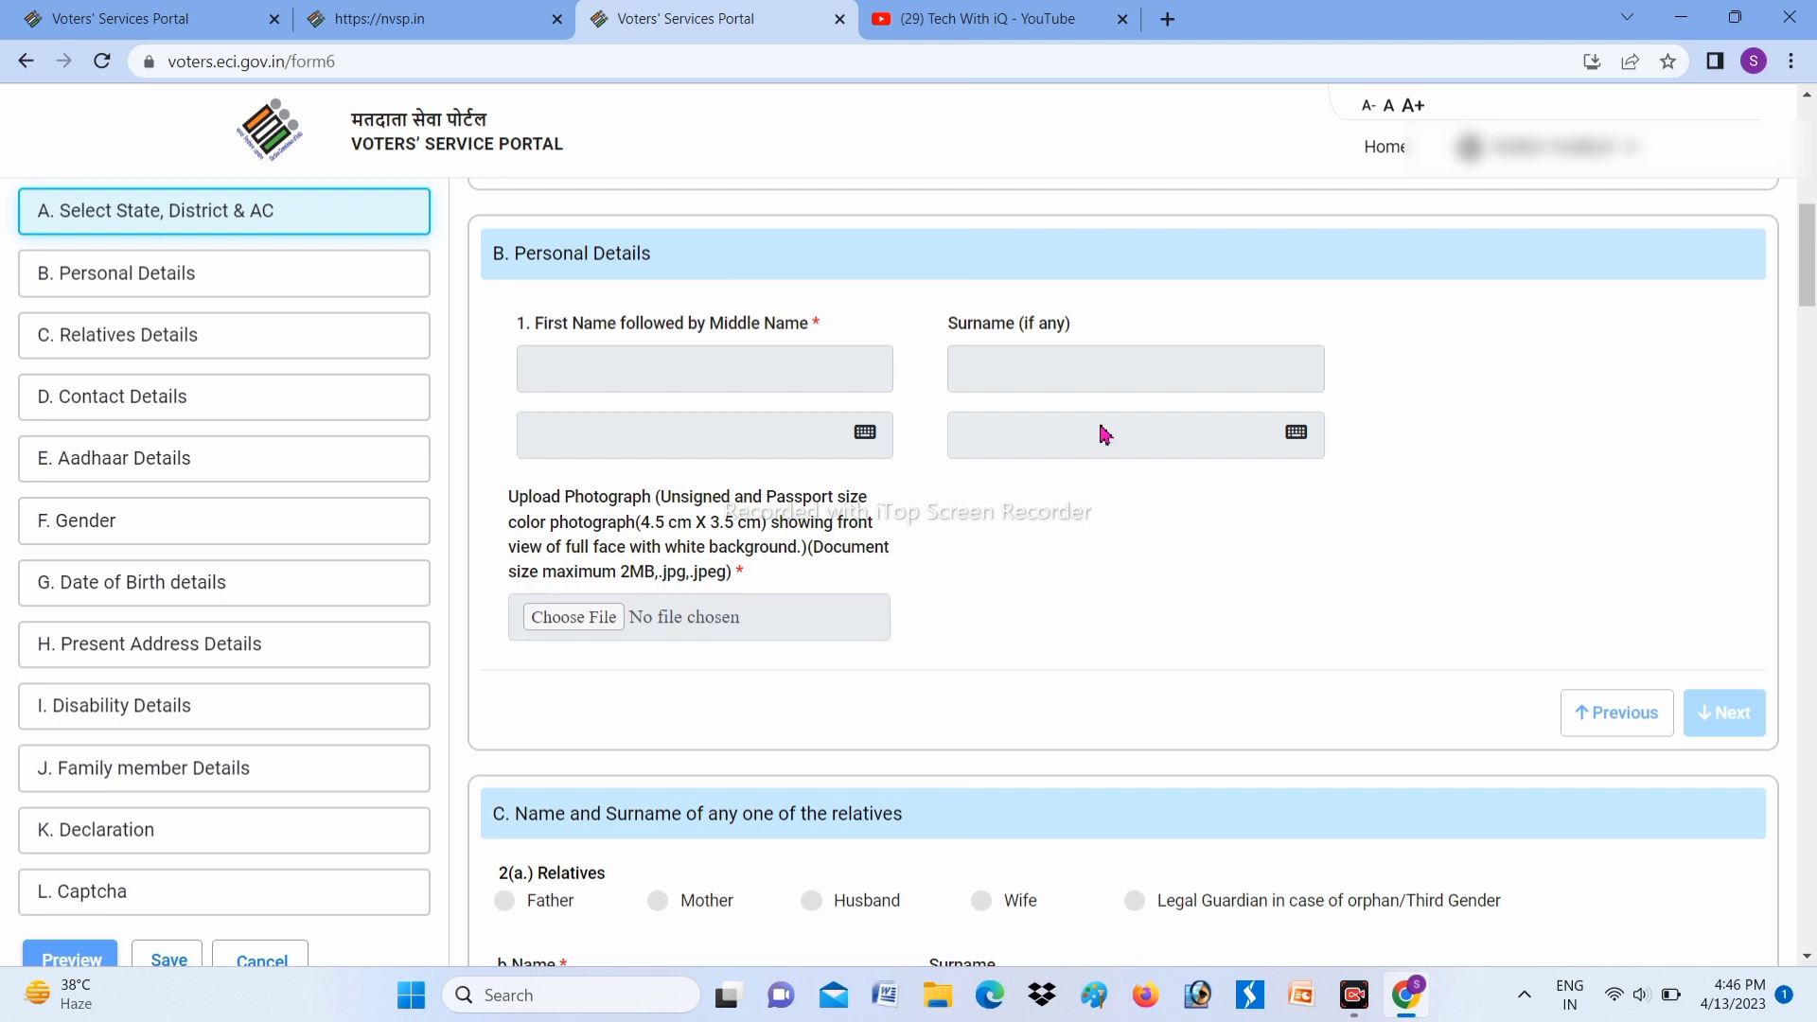
left_click_drag(519, 502, 887, 578)
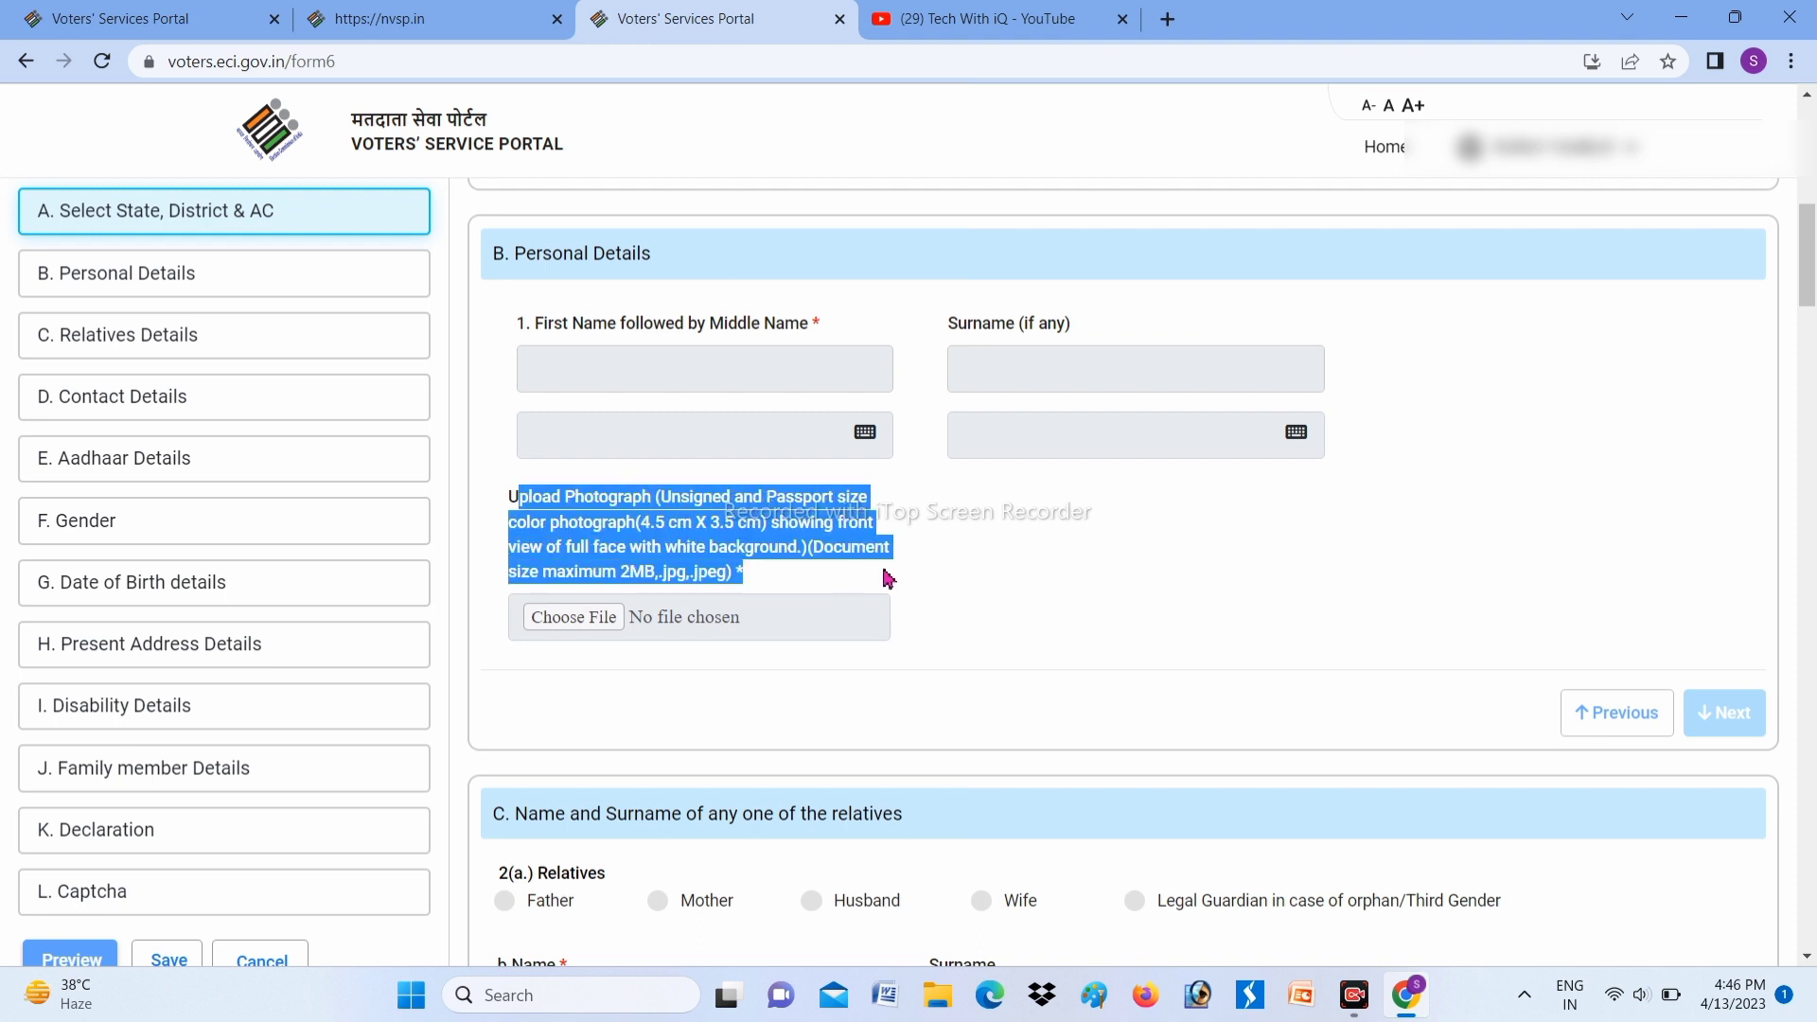
left_click(888, 578)
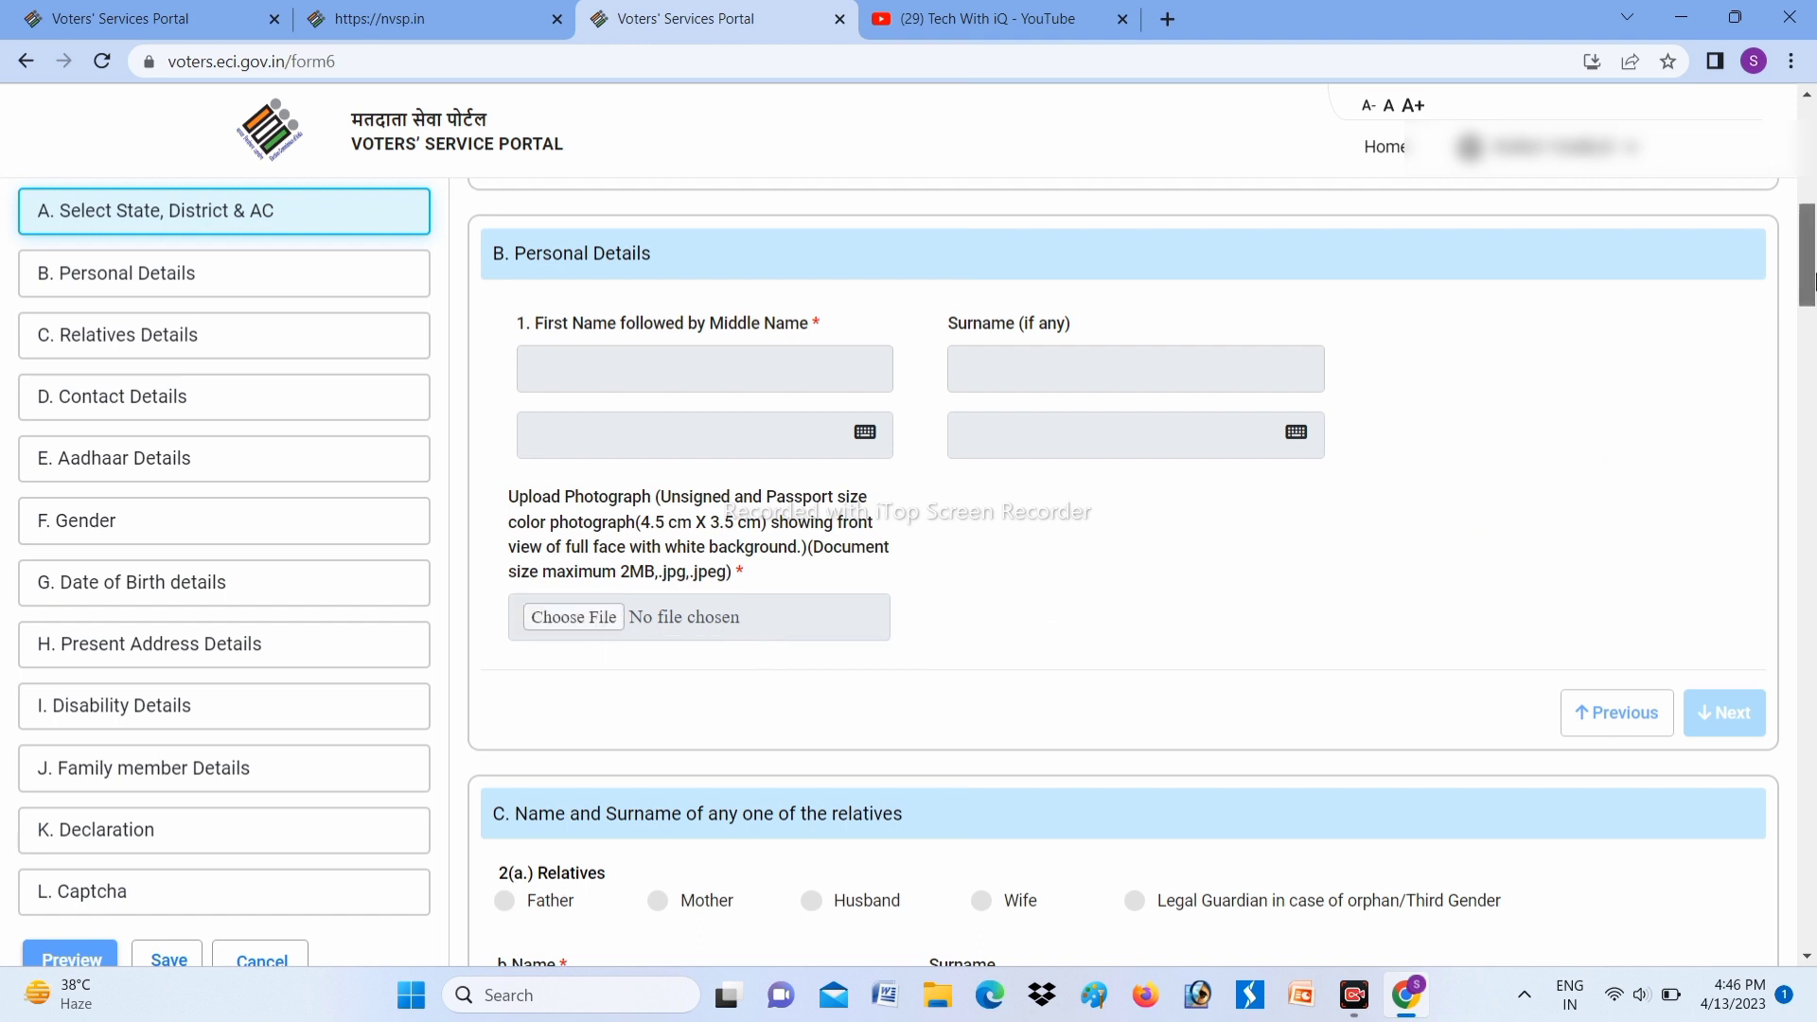
Step: Examine section C for the name and surname of any one of the relatives
left_click_drag(1814, 281, 1814, 348)
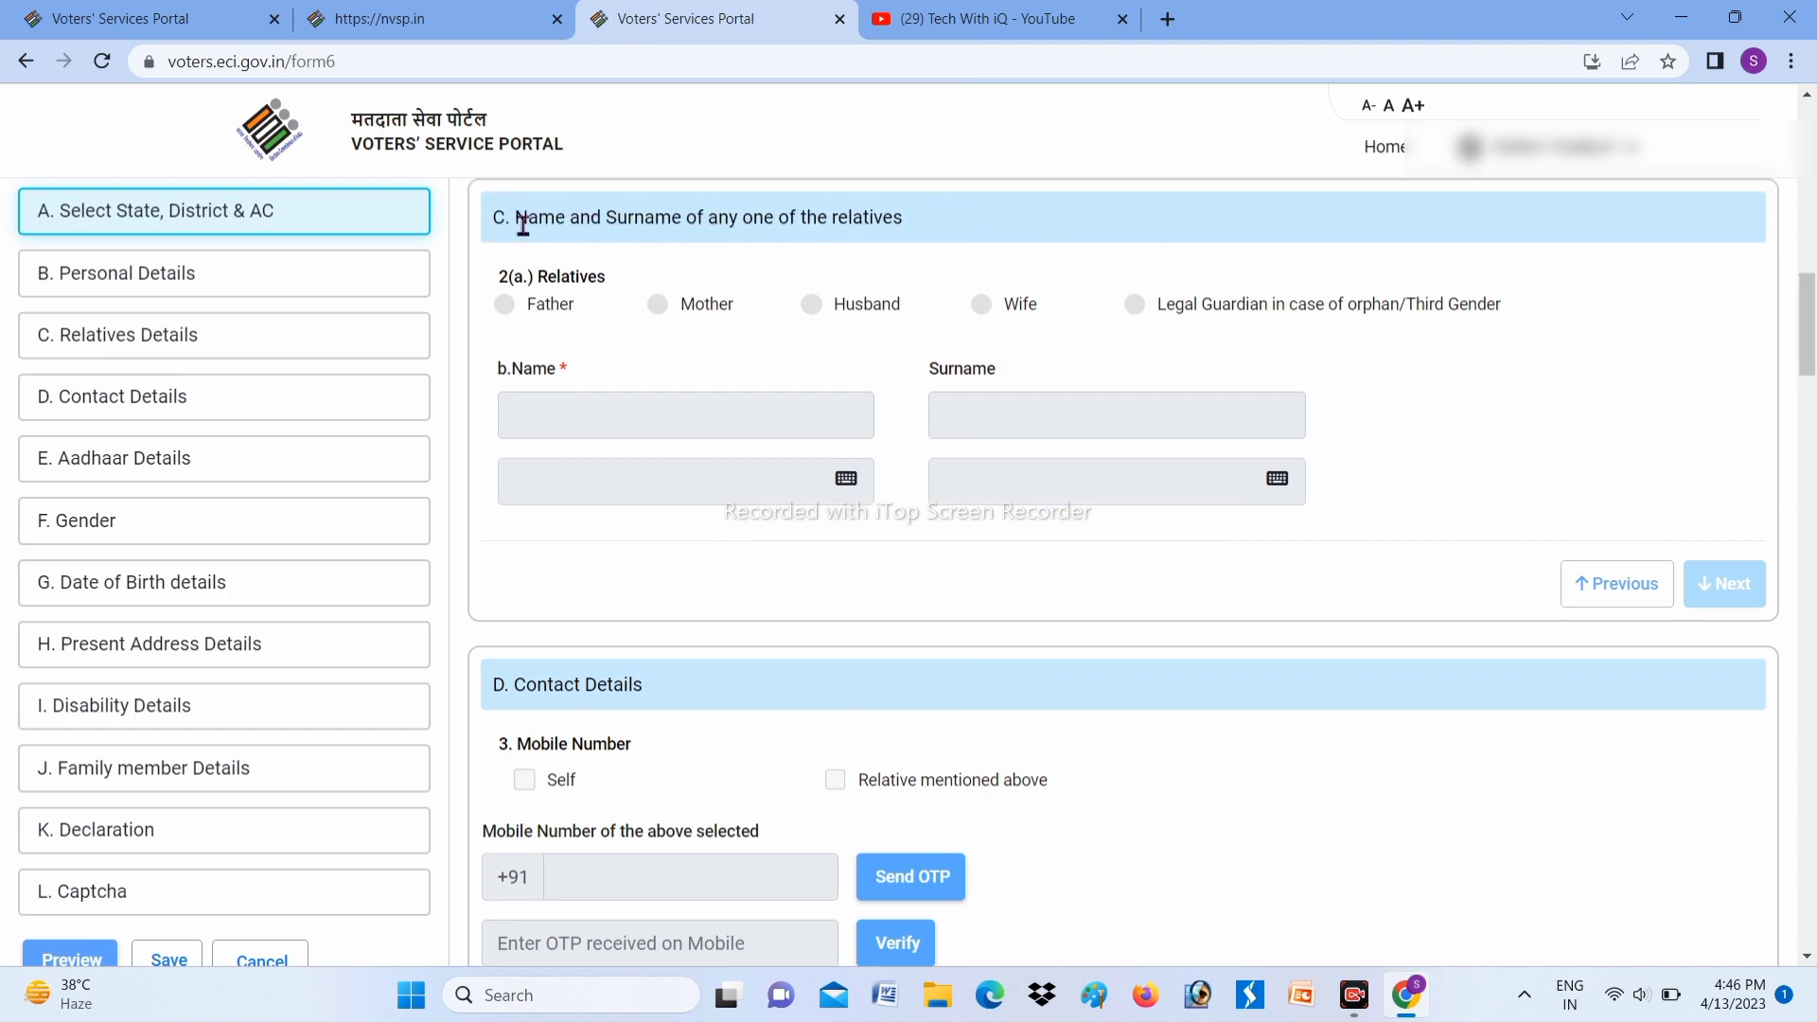
left_click_drag(516, 218, 998, 226)
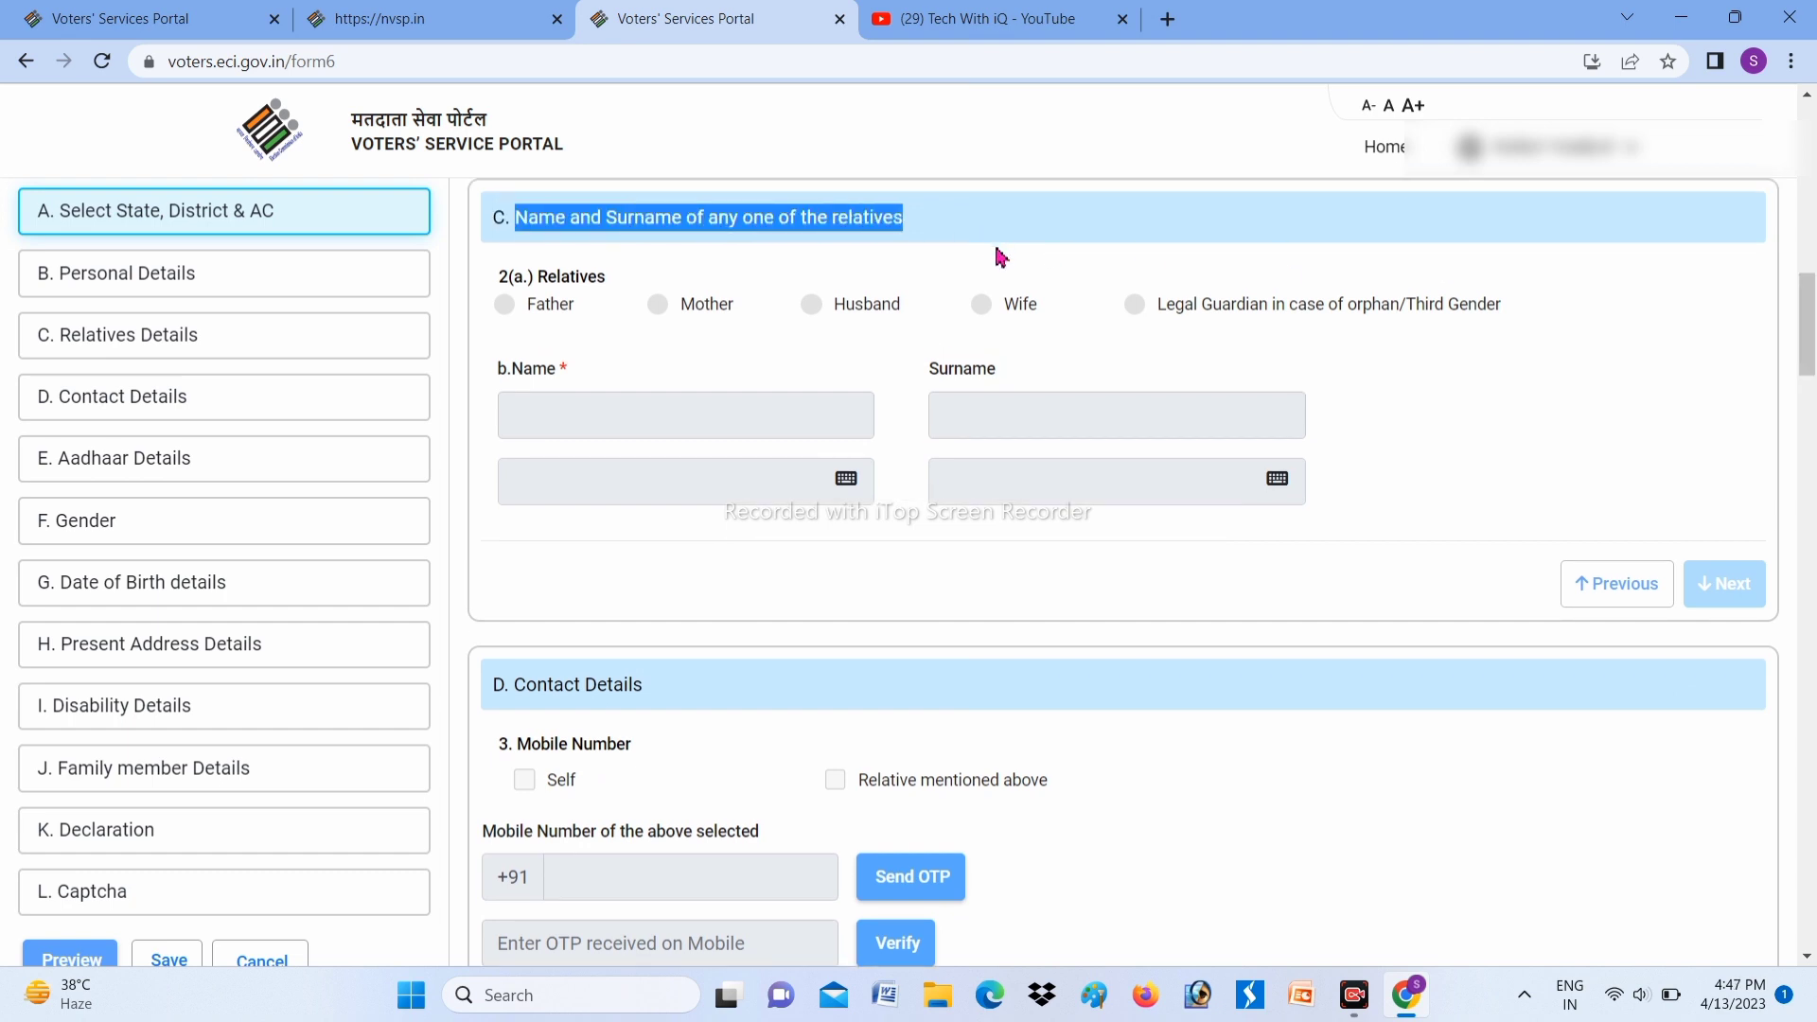
left_click(998, 256)
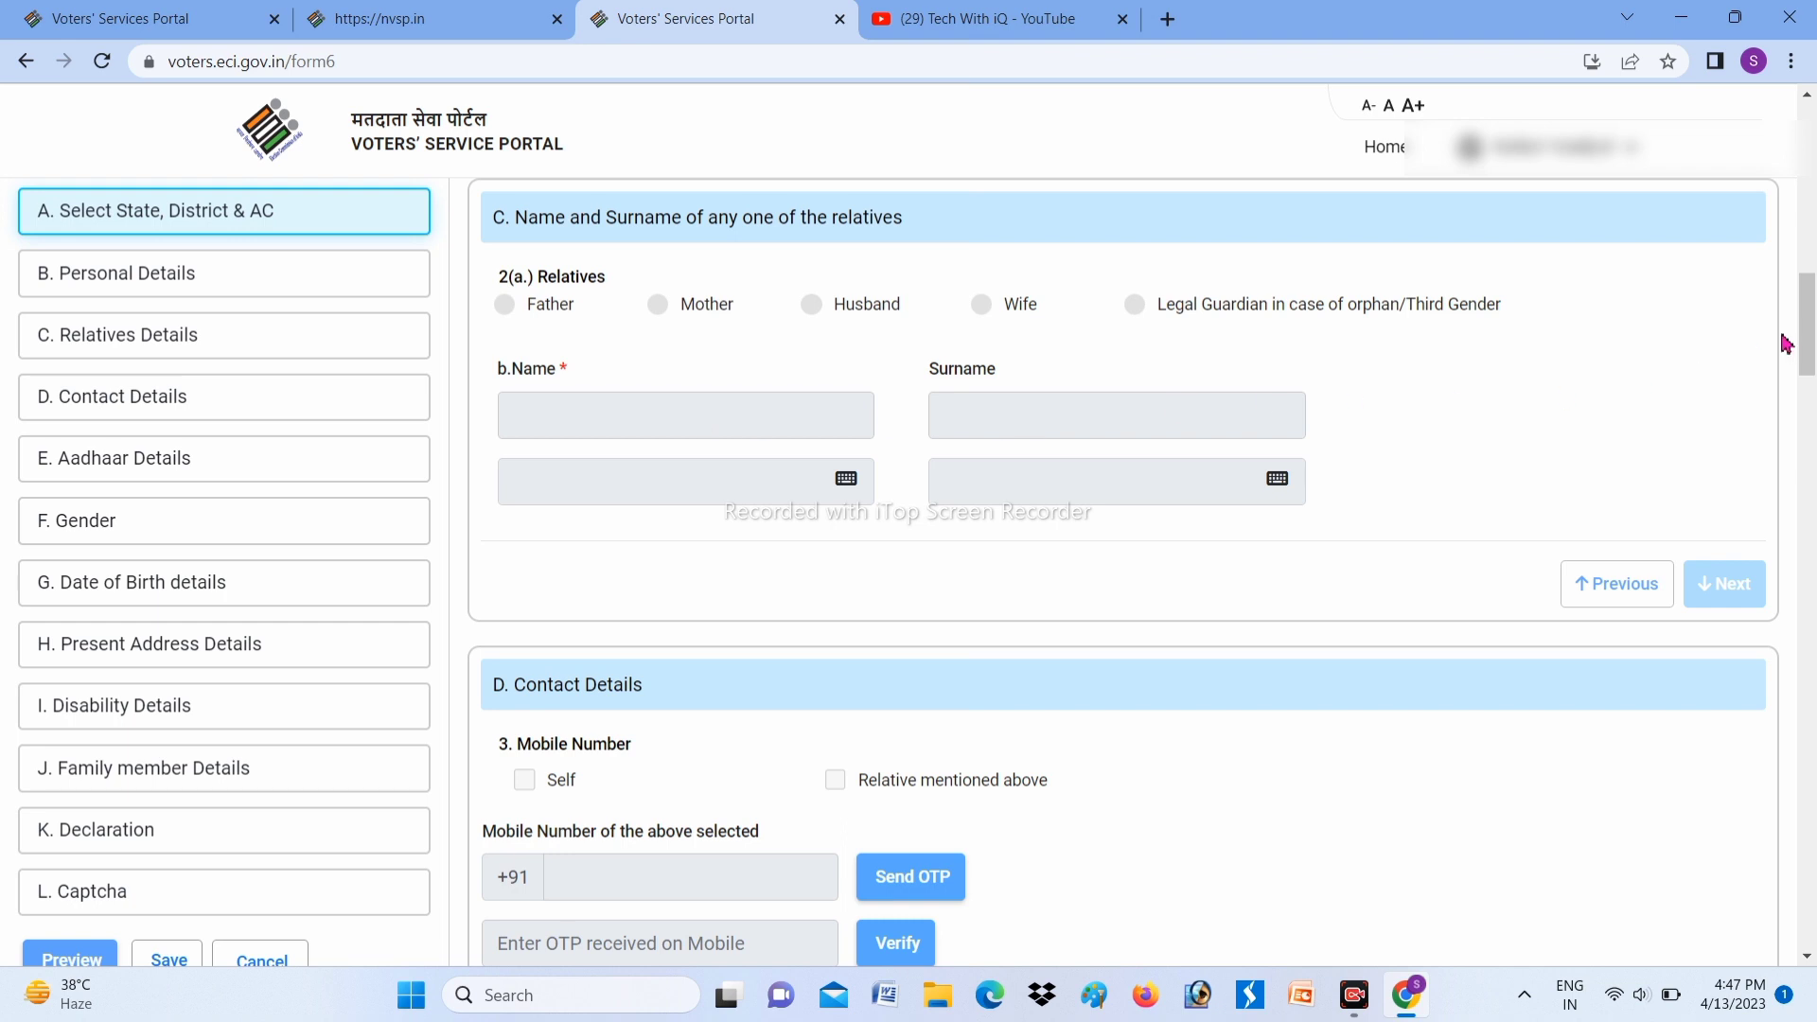
Step: Examine the Contact Details section, covering the mobile number and email ID fields
left_click_drag(1809, 333, 1814, 386)
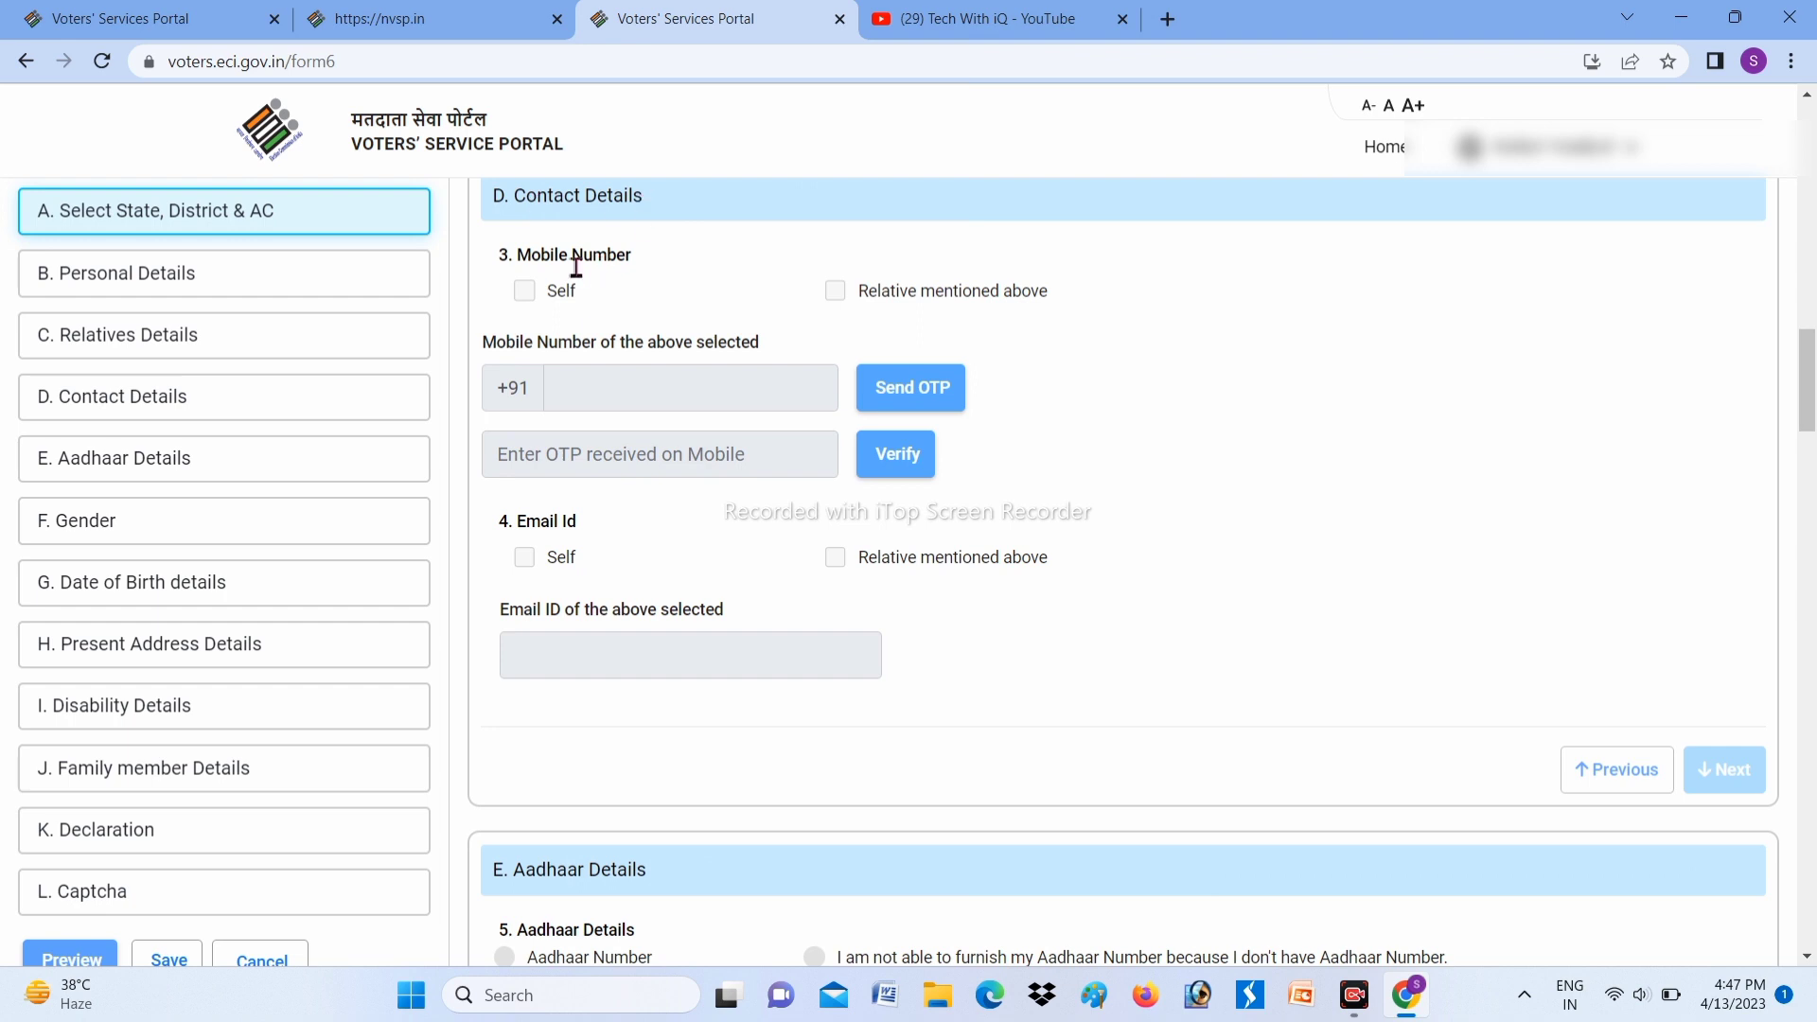
left_click_drag(508, 259, 642, 271)
left_click(638, 269)
left_click_drag(527, 522, 651, 537)
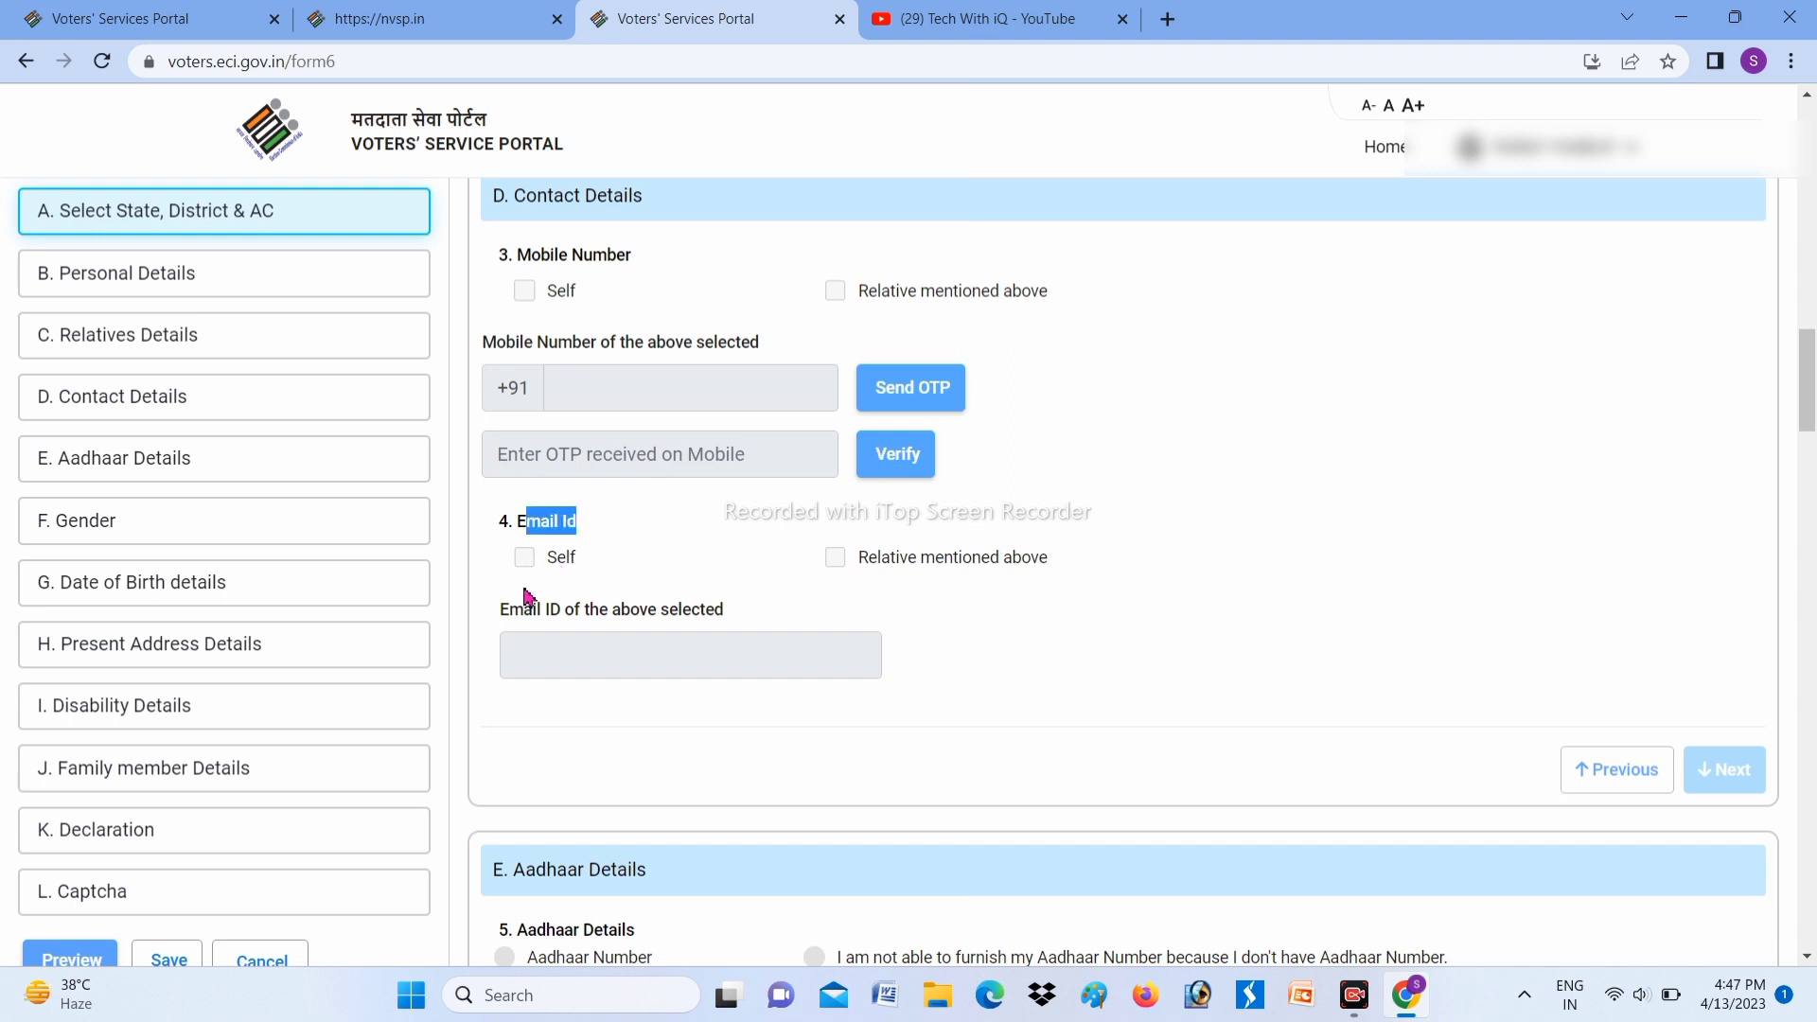
left_click_drag(510, 609, 743, 653)
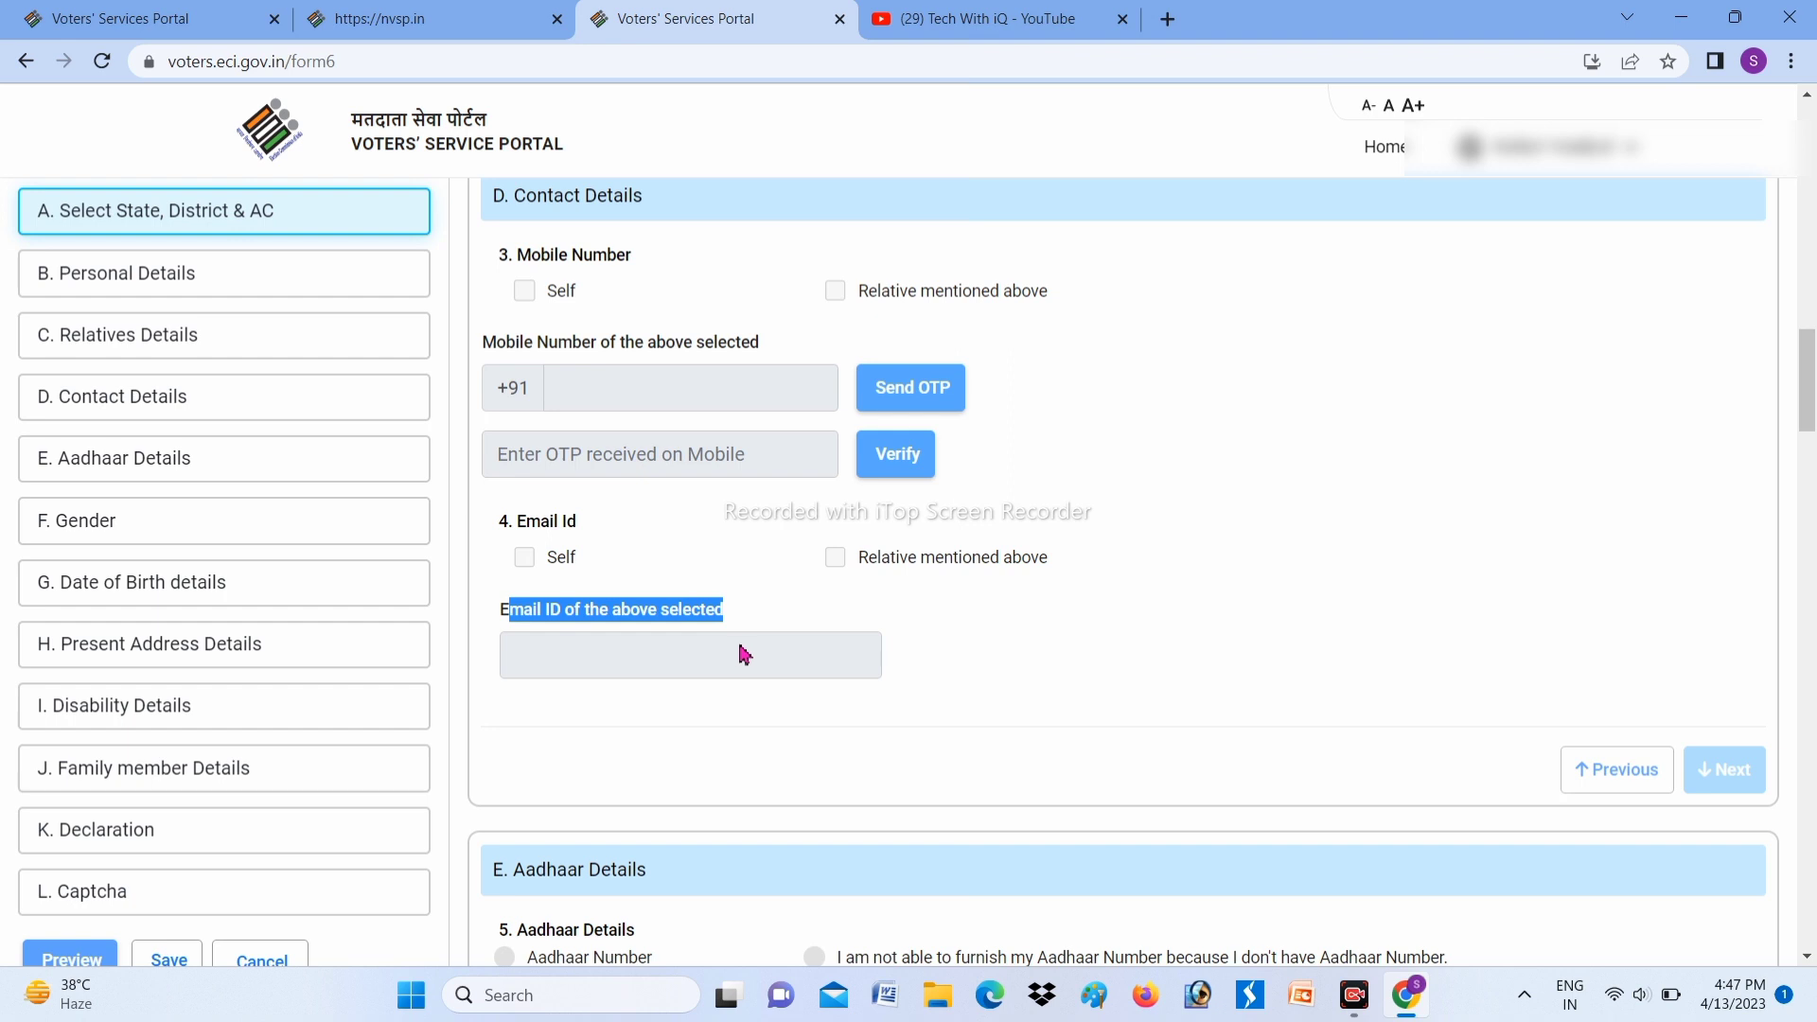
left_click(809, 628)
Step: Examine the Aadhaar Details section and its two Aadhaar number options
left_click_drag(1814, 358, 1814, 452)
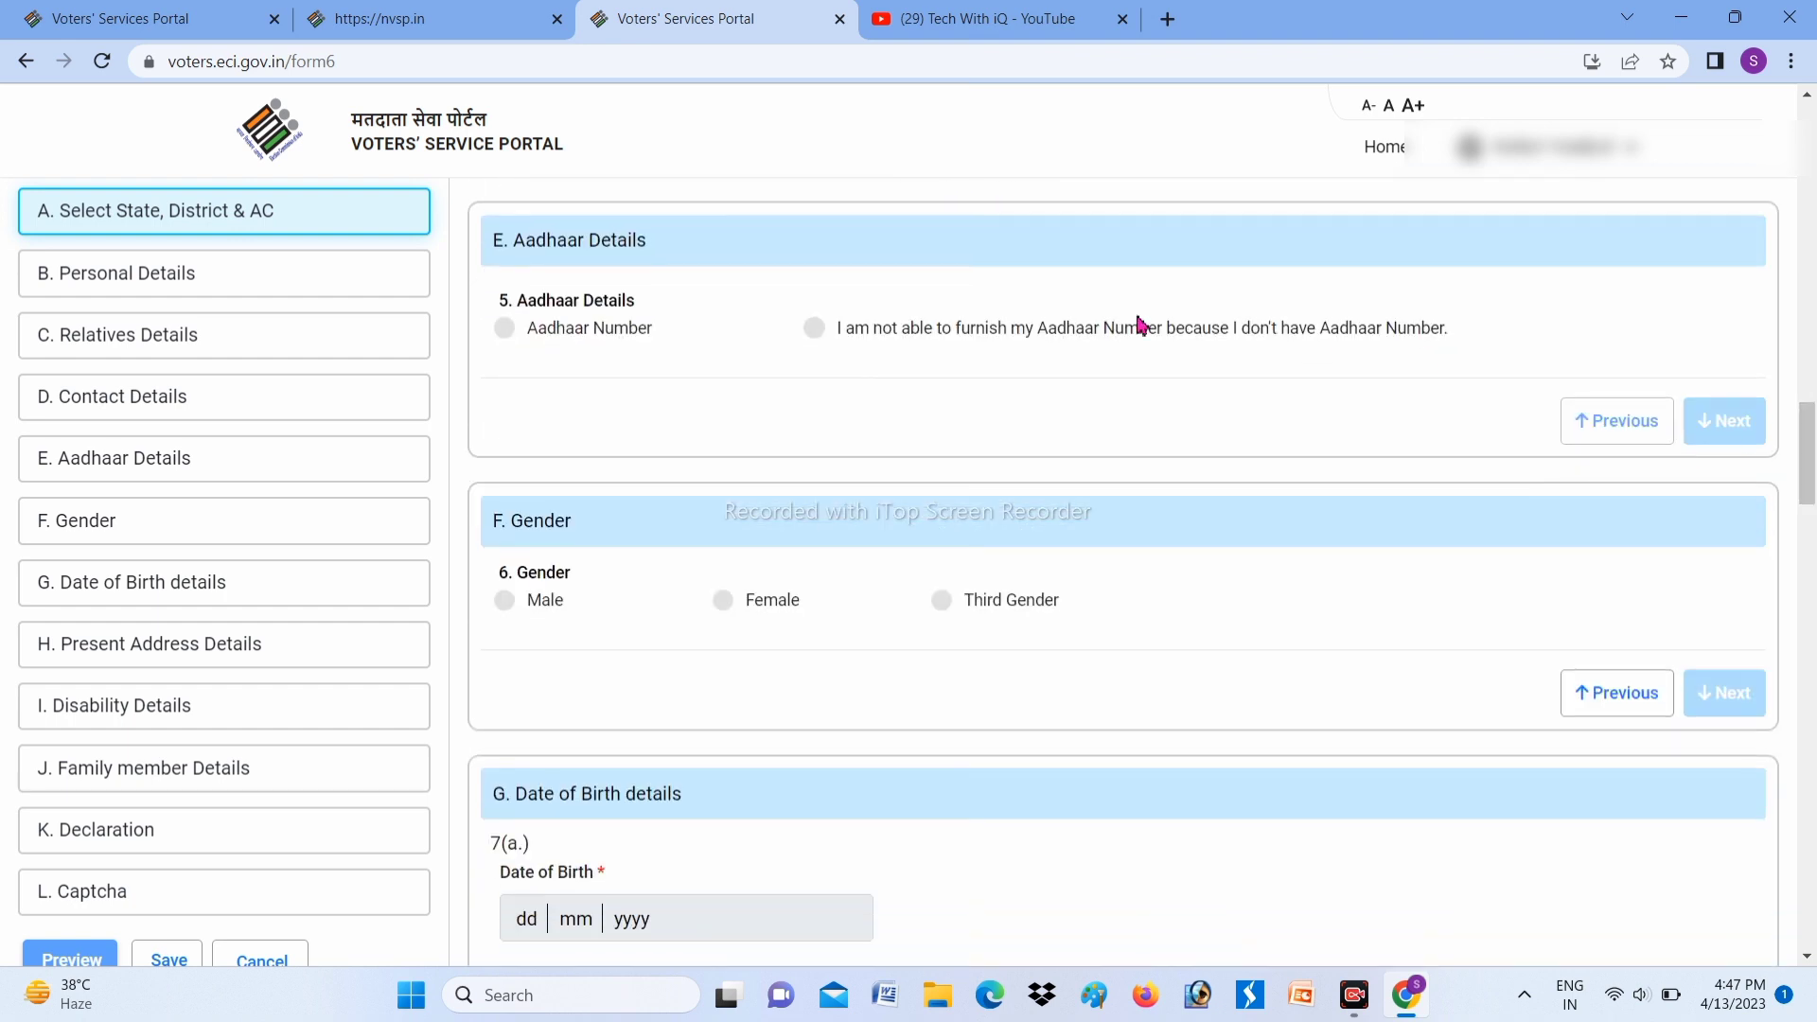
left_click_drag(527, 242, 722, 272)
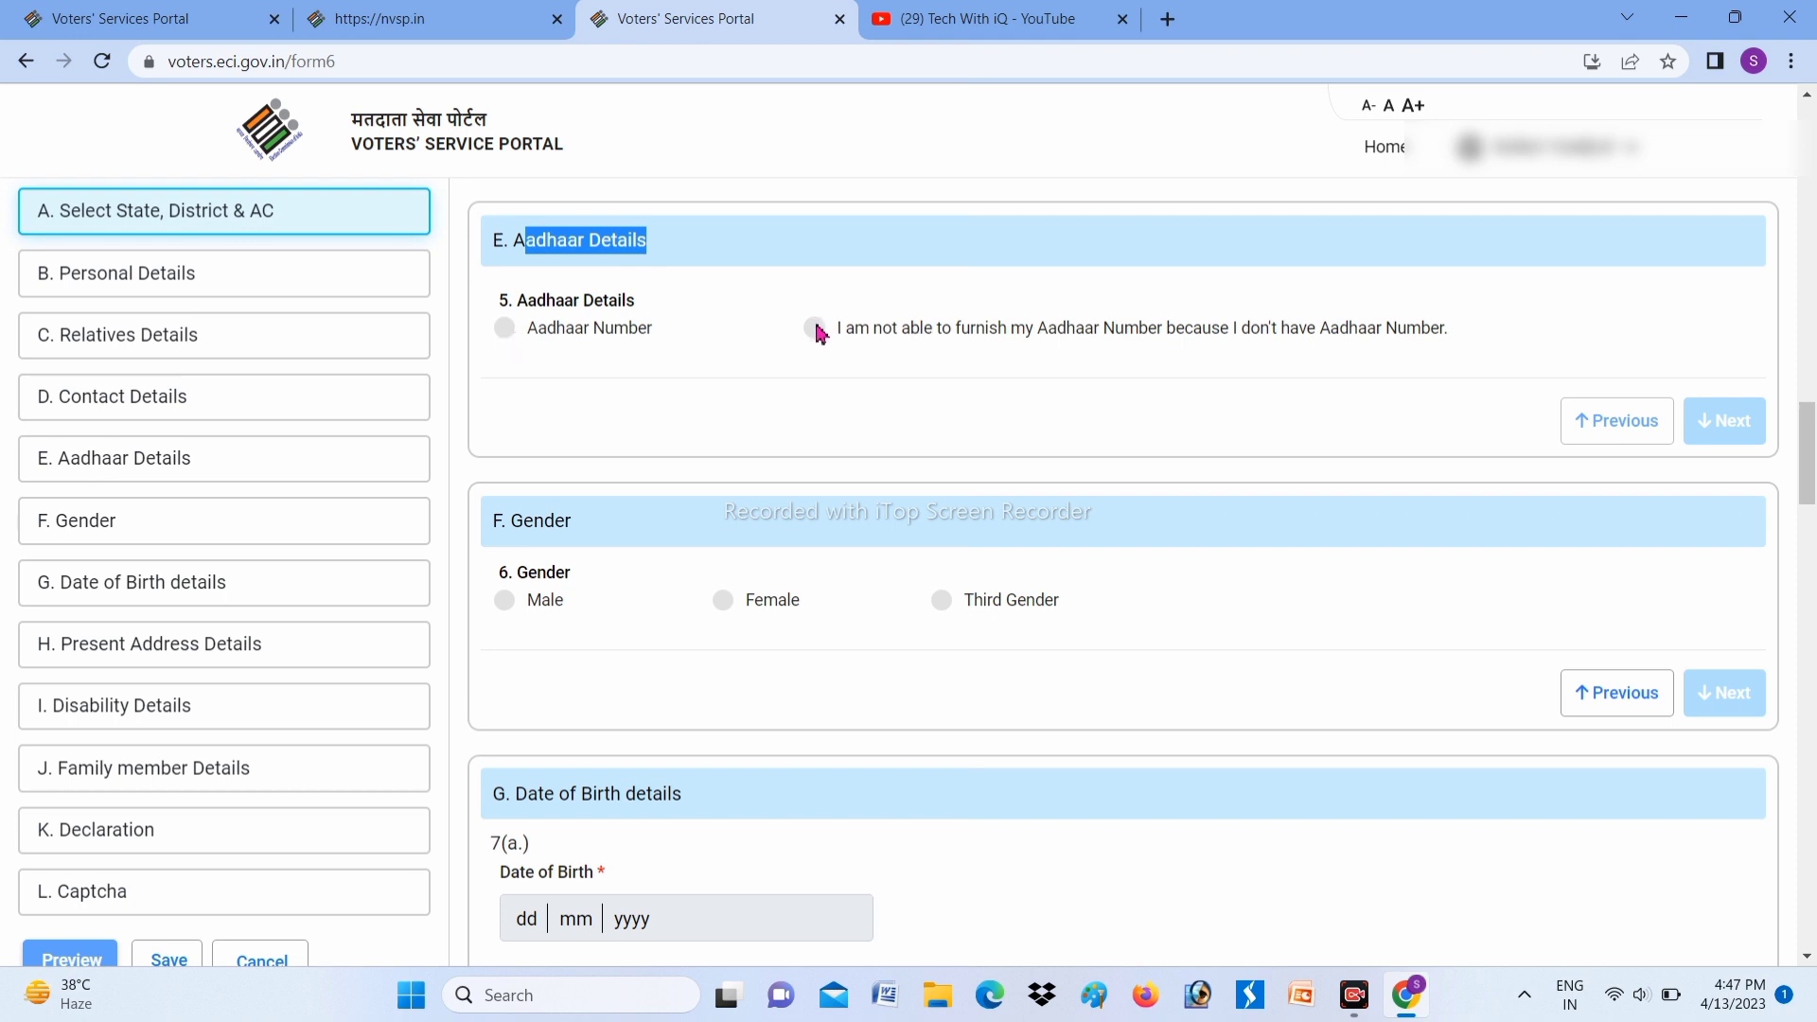
left_click(522, 338)
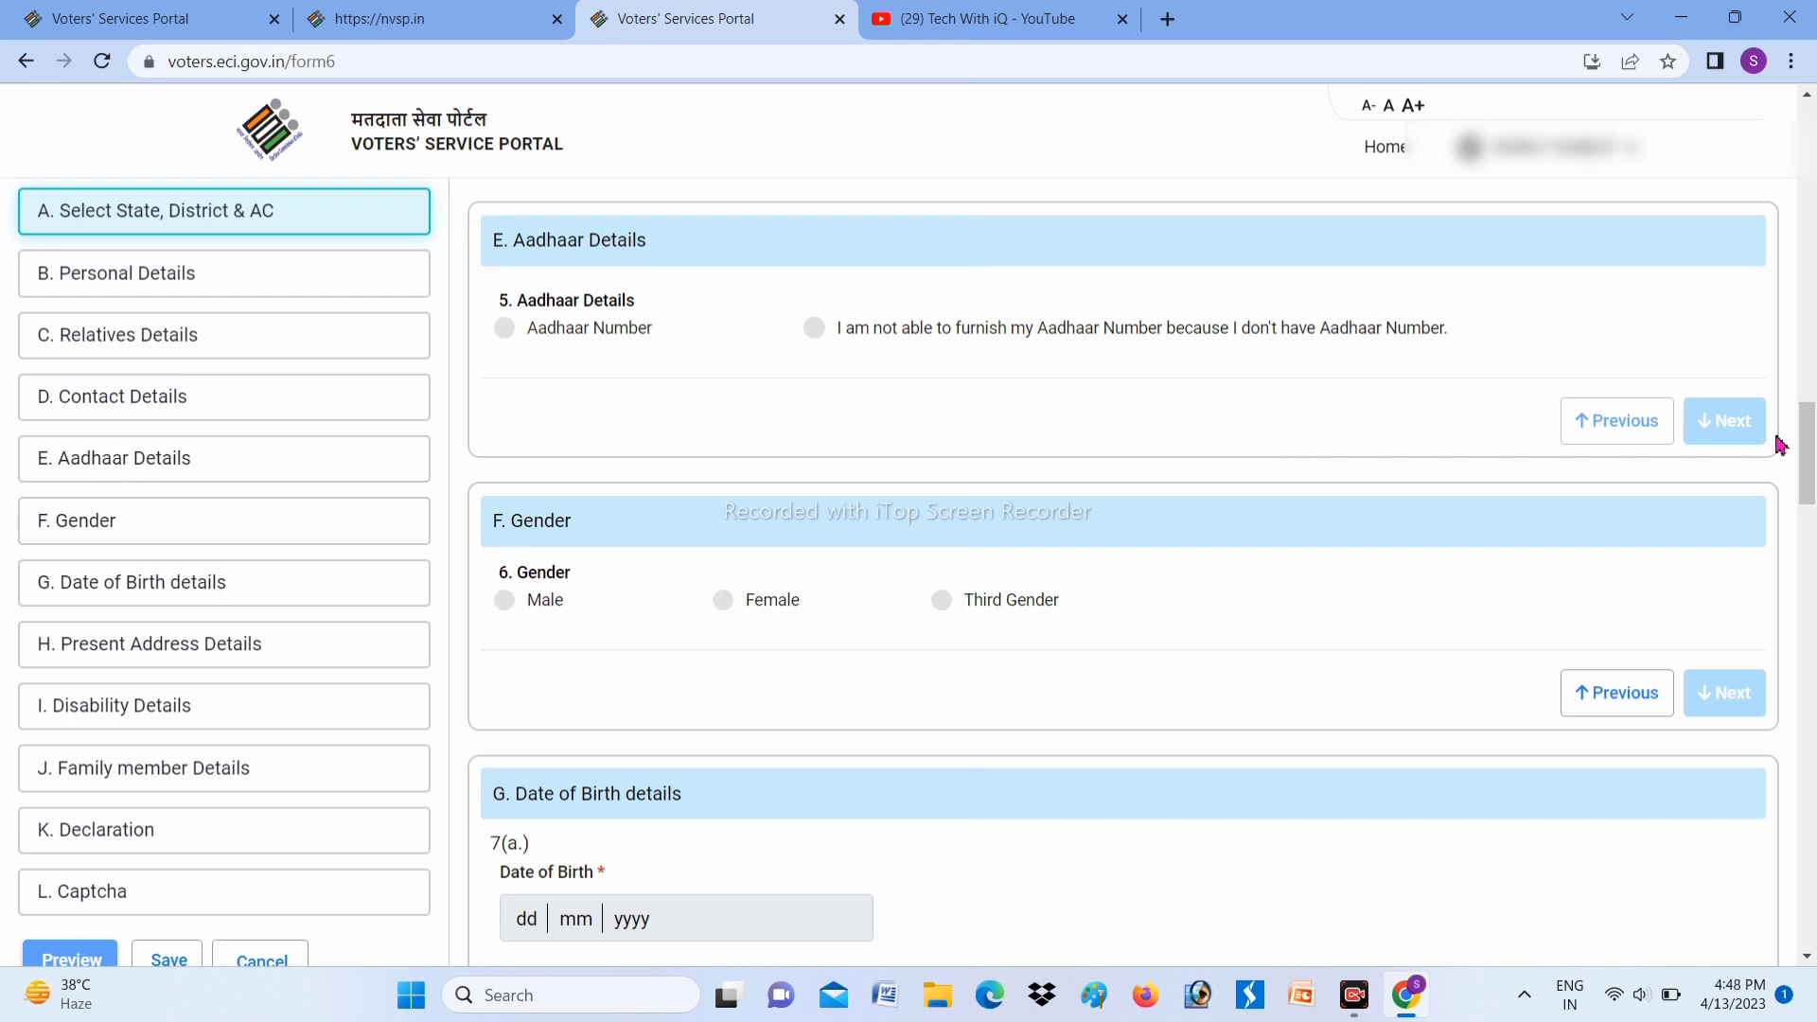
Step: Examine the Date of Birth details section, including the self-attested age proof document requirement
scroll(1812, 452, "down", 5)
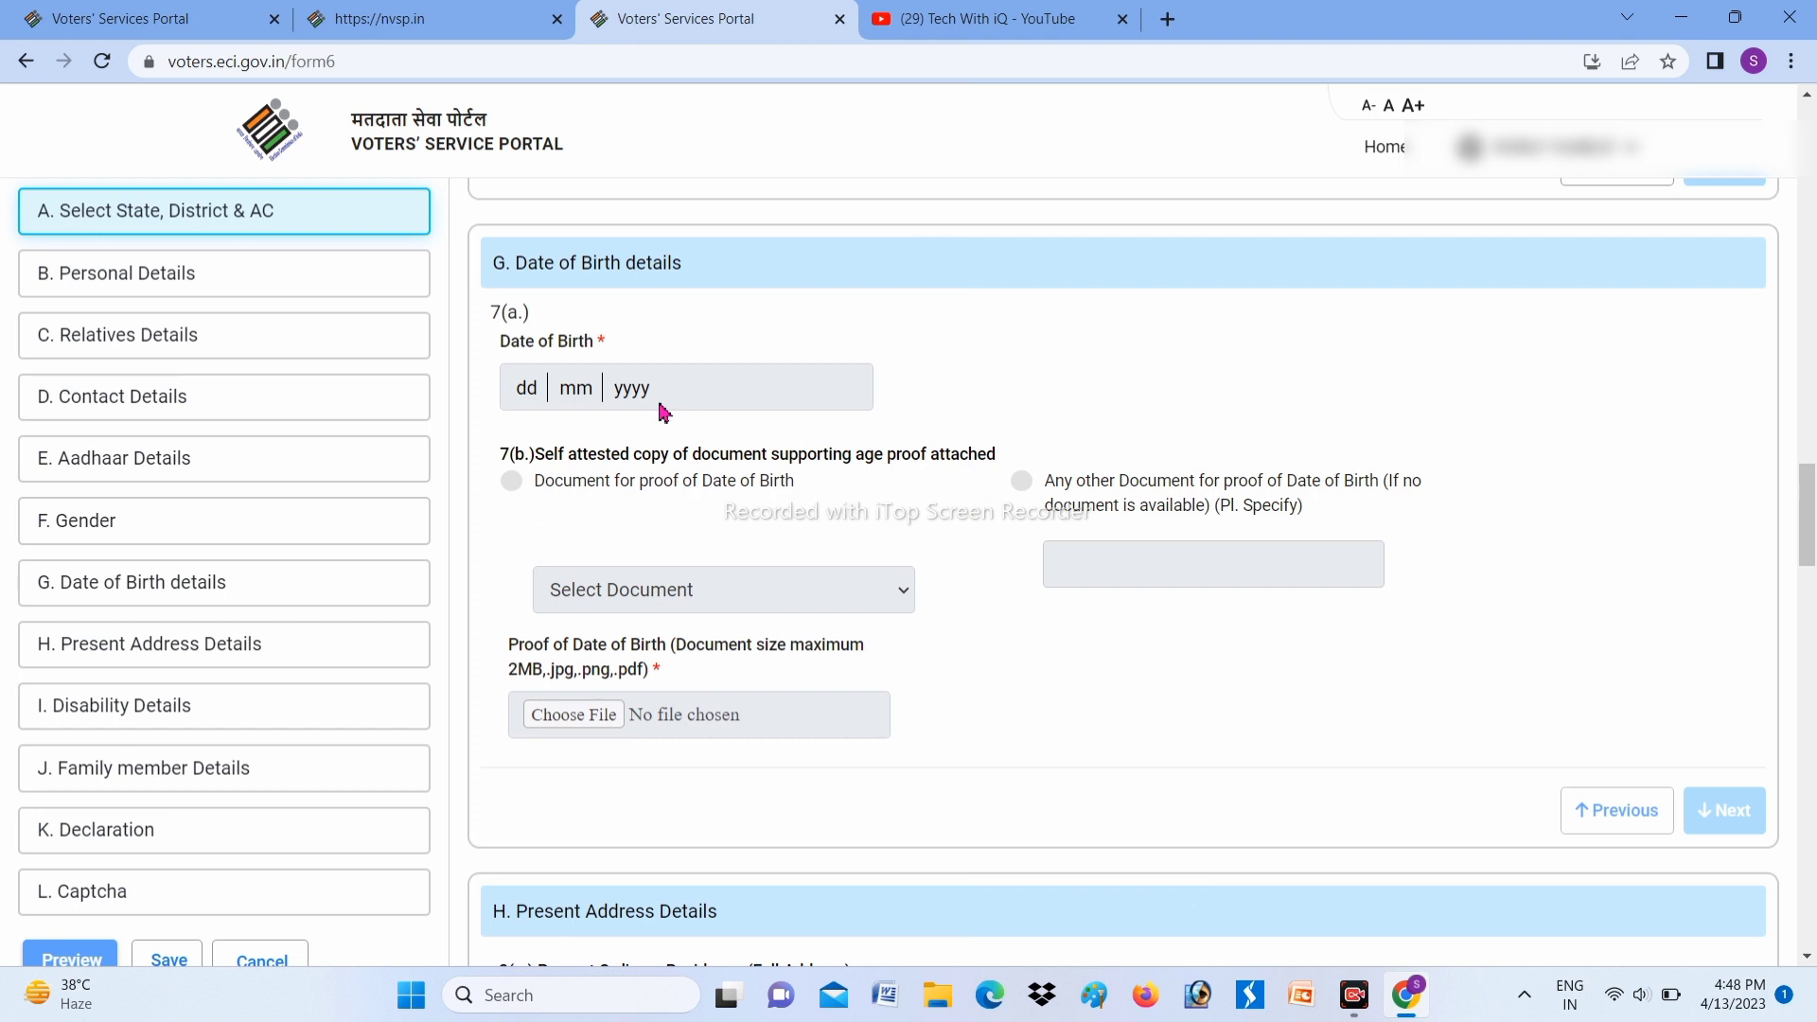
left_click_drag(563, 458, 996, 456)
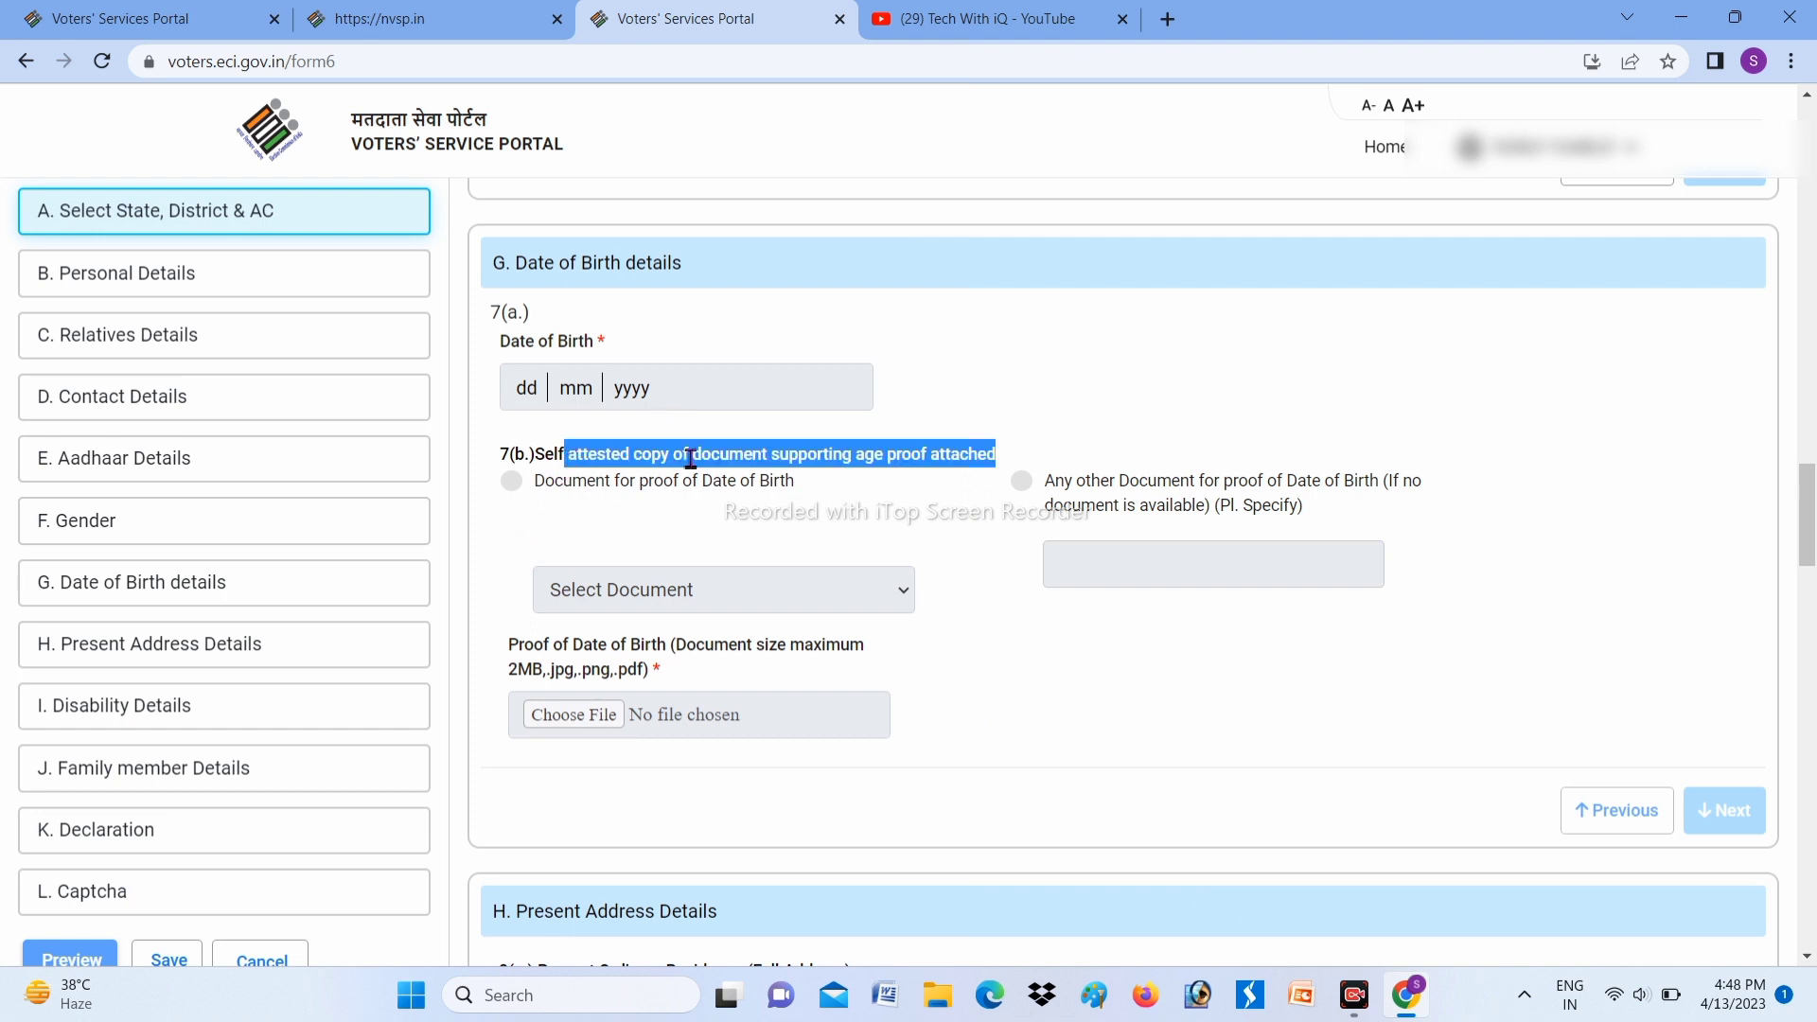
left_click(888, 491)
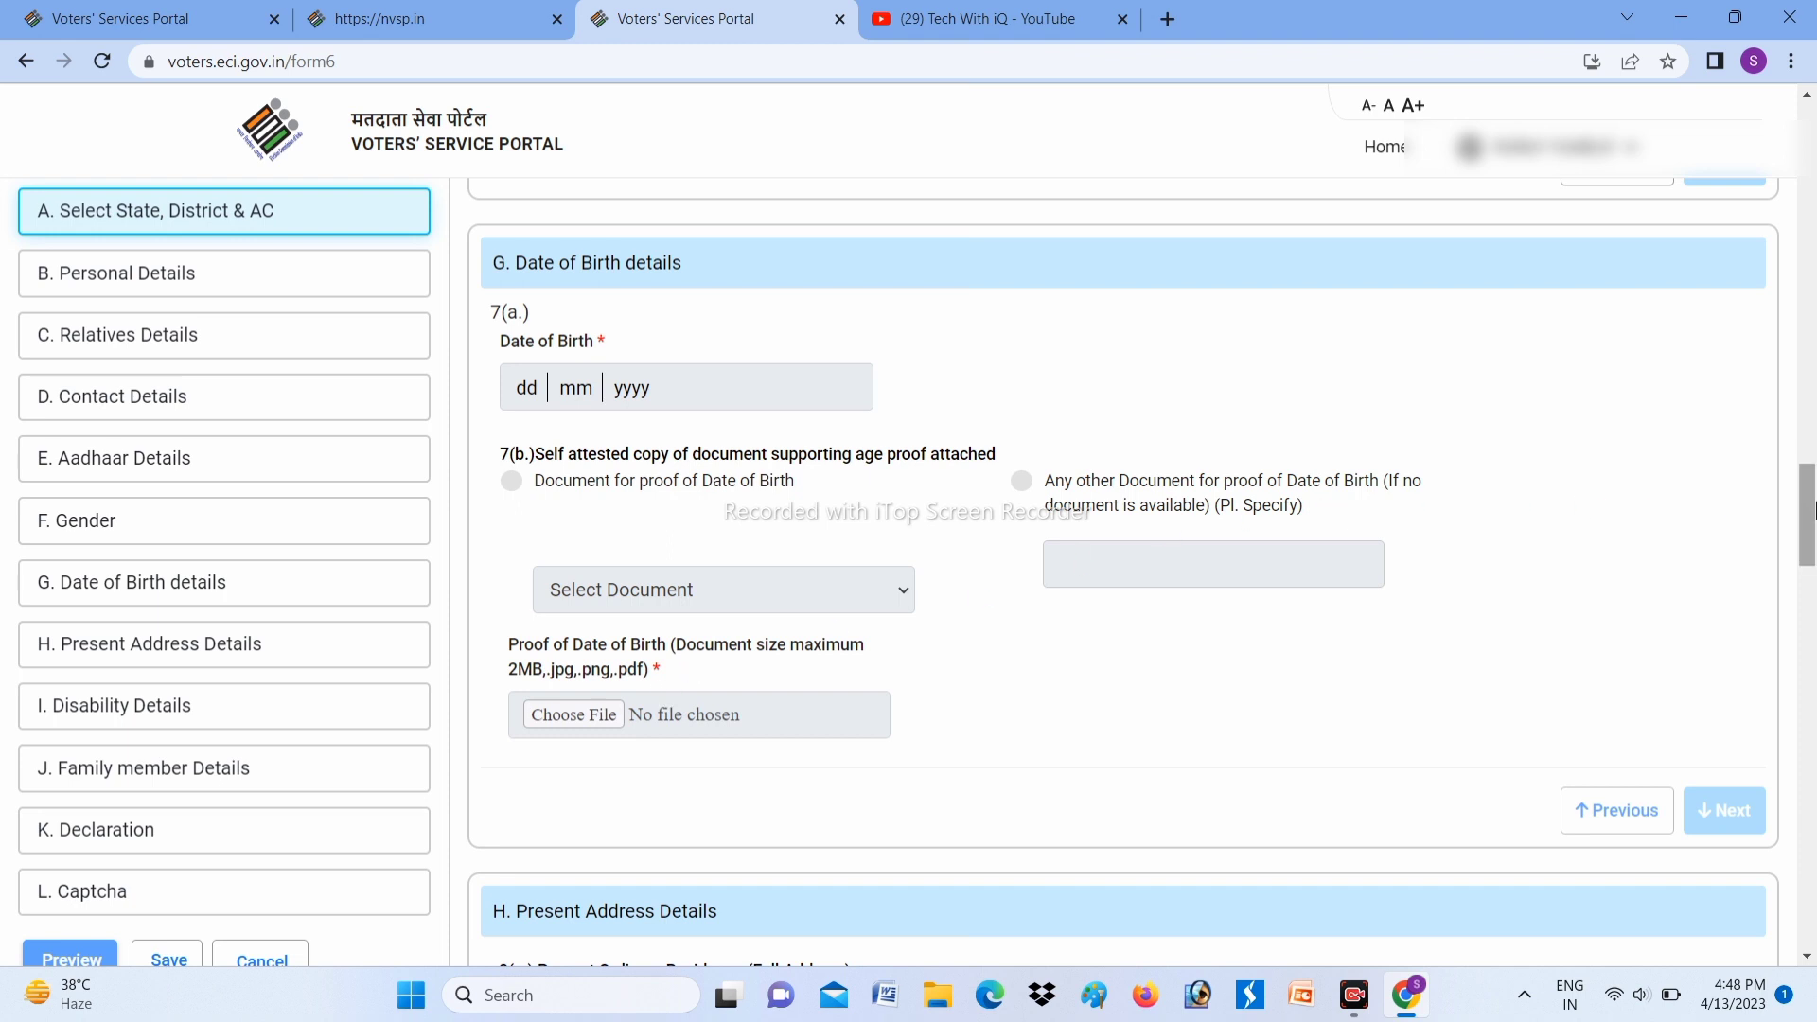
Step: Examine the Present Address Details section, covering the house number, street and village or town fields
left_click_drag(1807, 516, 1810, 587)
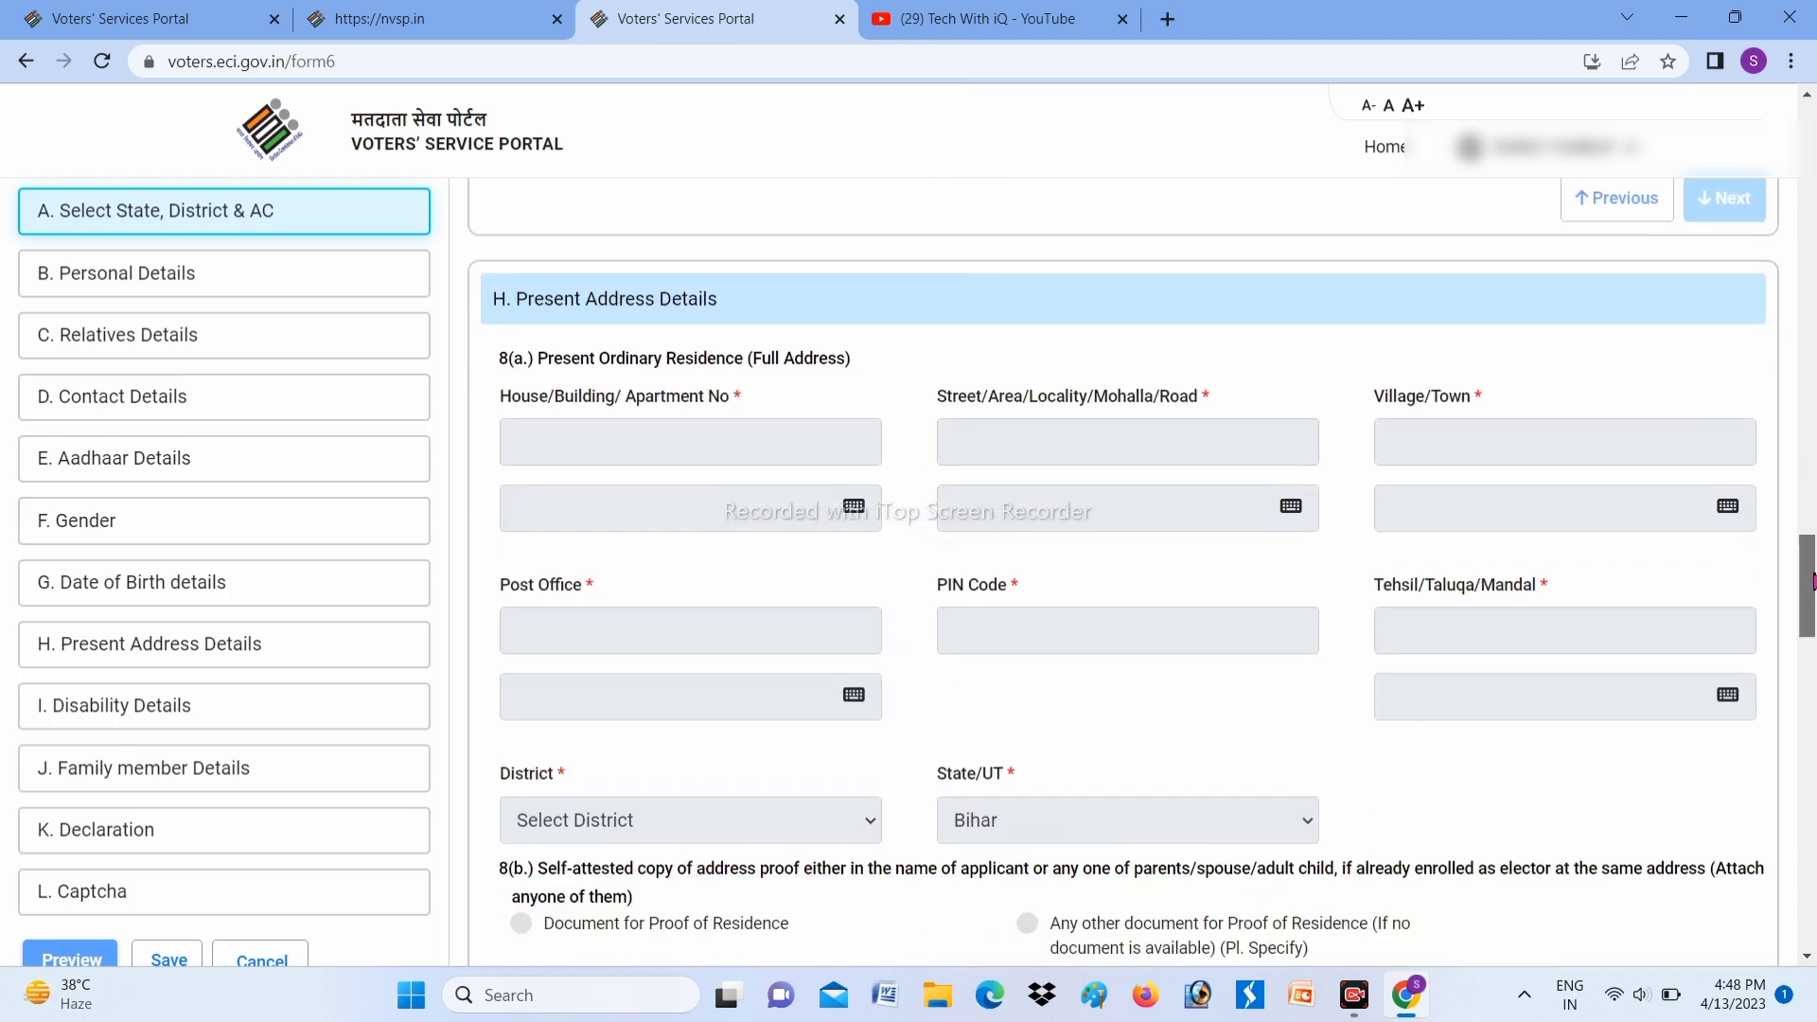
left_click_drag(526, 298, 782, 325)
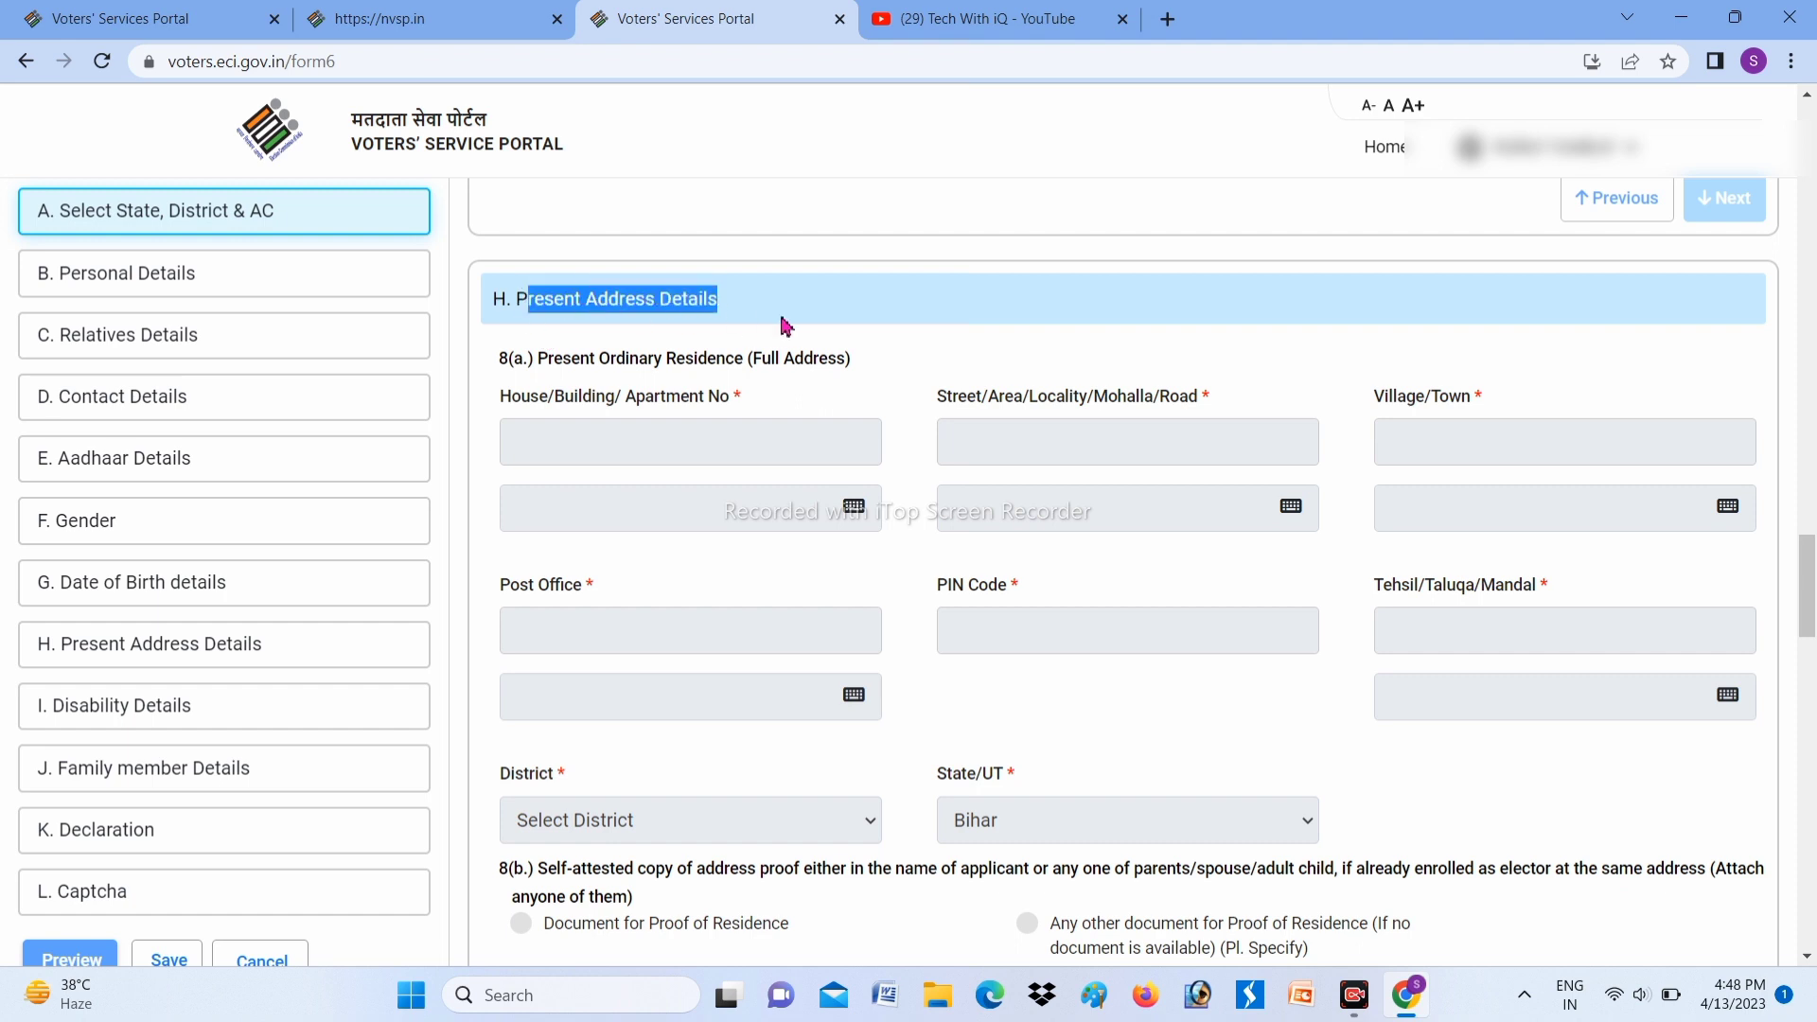
left_click_drag(544, 367, 731, 368)
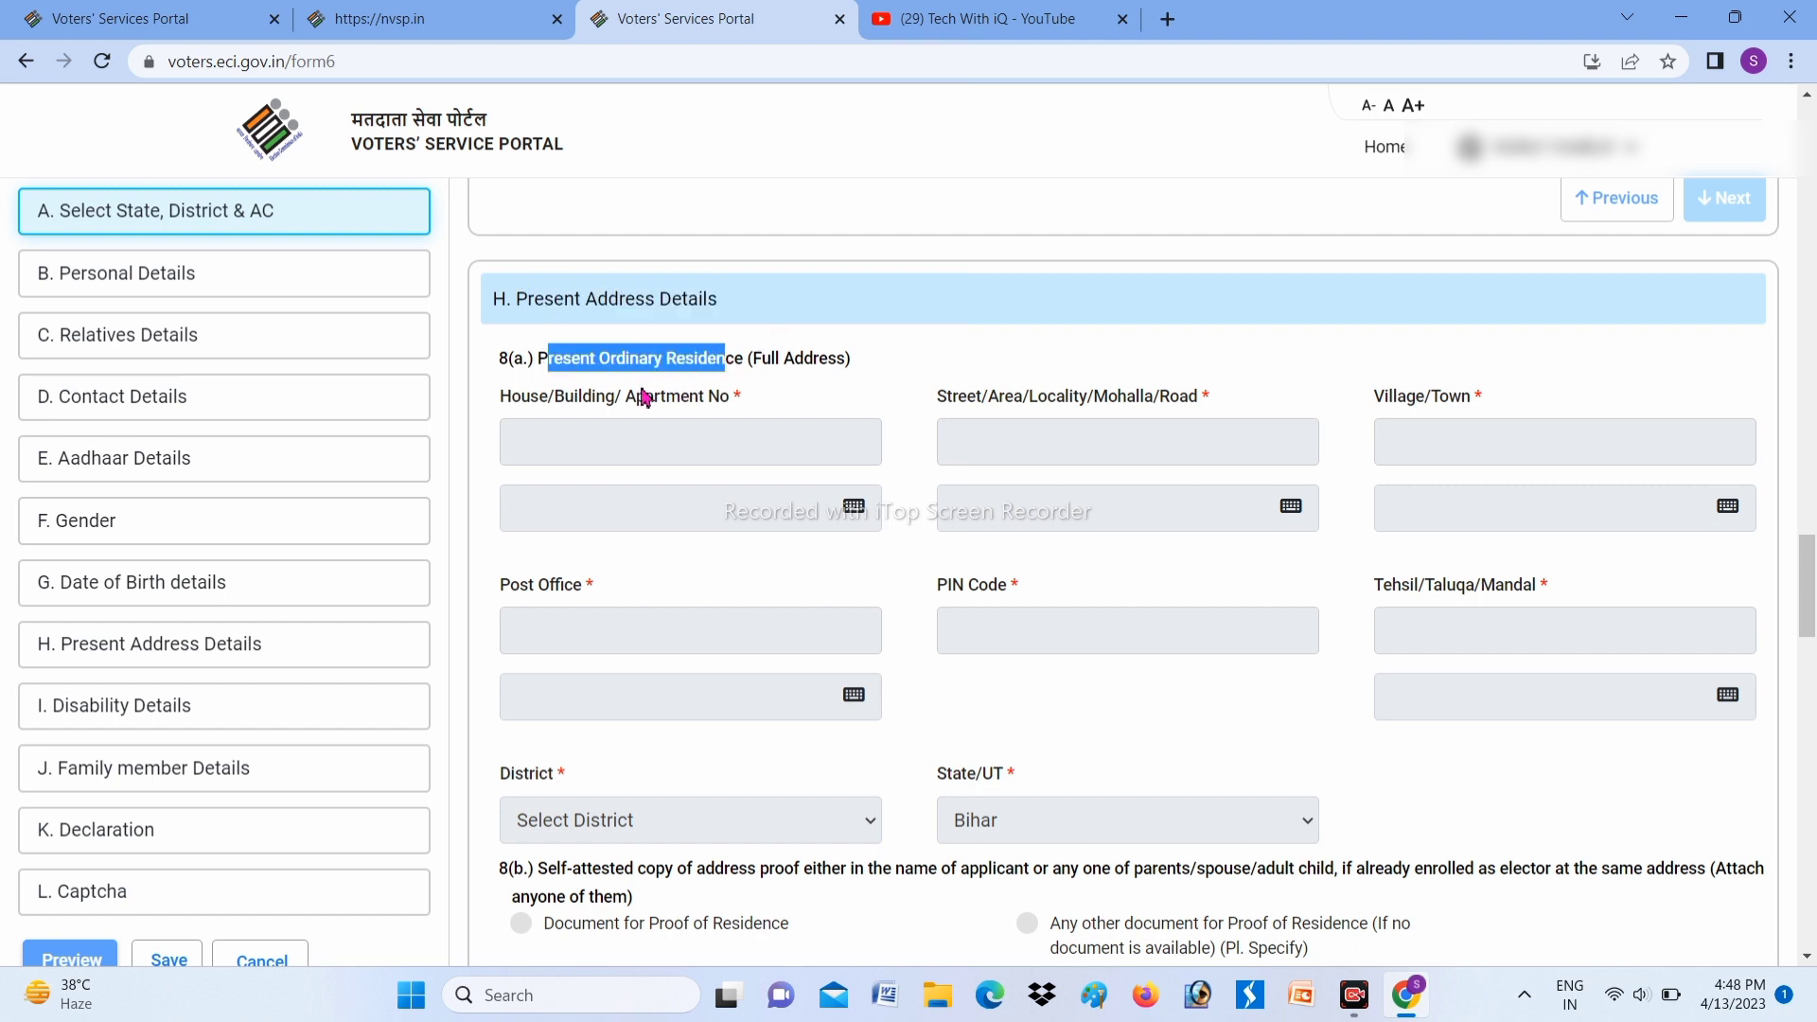
left_click(571, 409)
left_click_drag(520, 397, 706, 416)
left_click(951, 420)
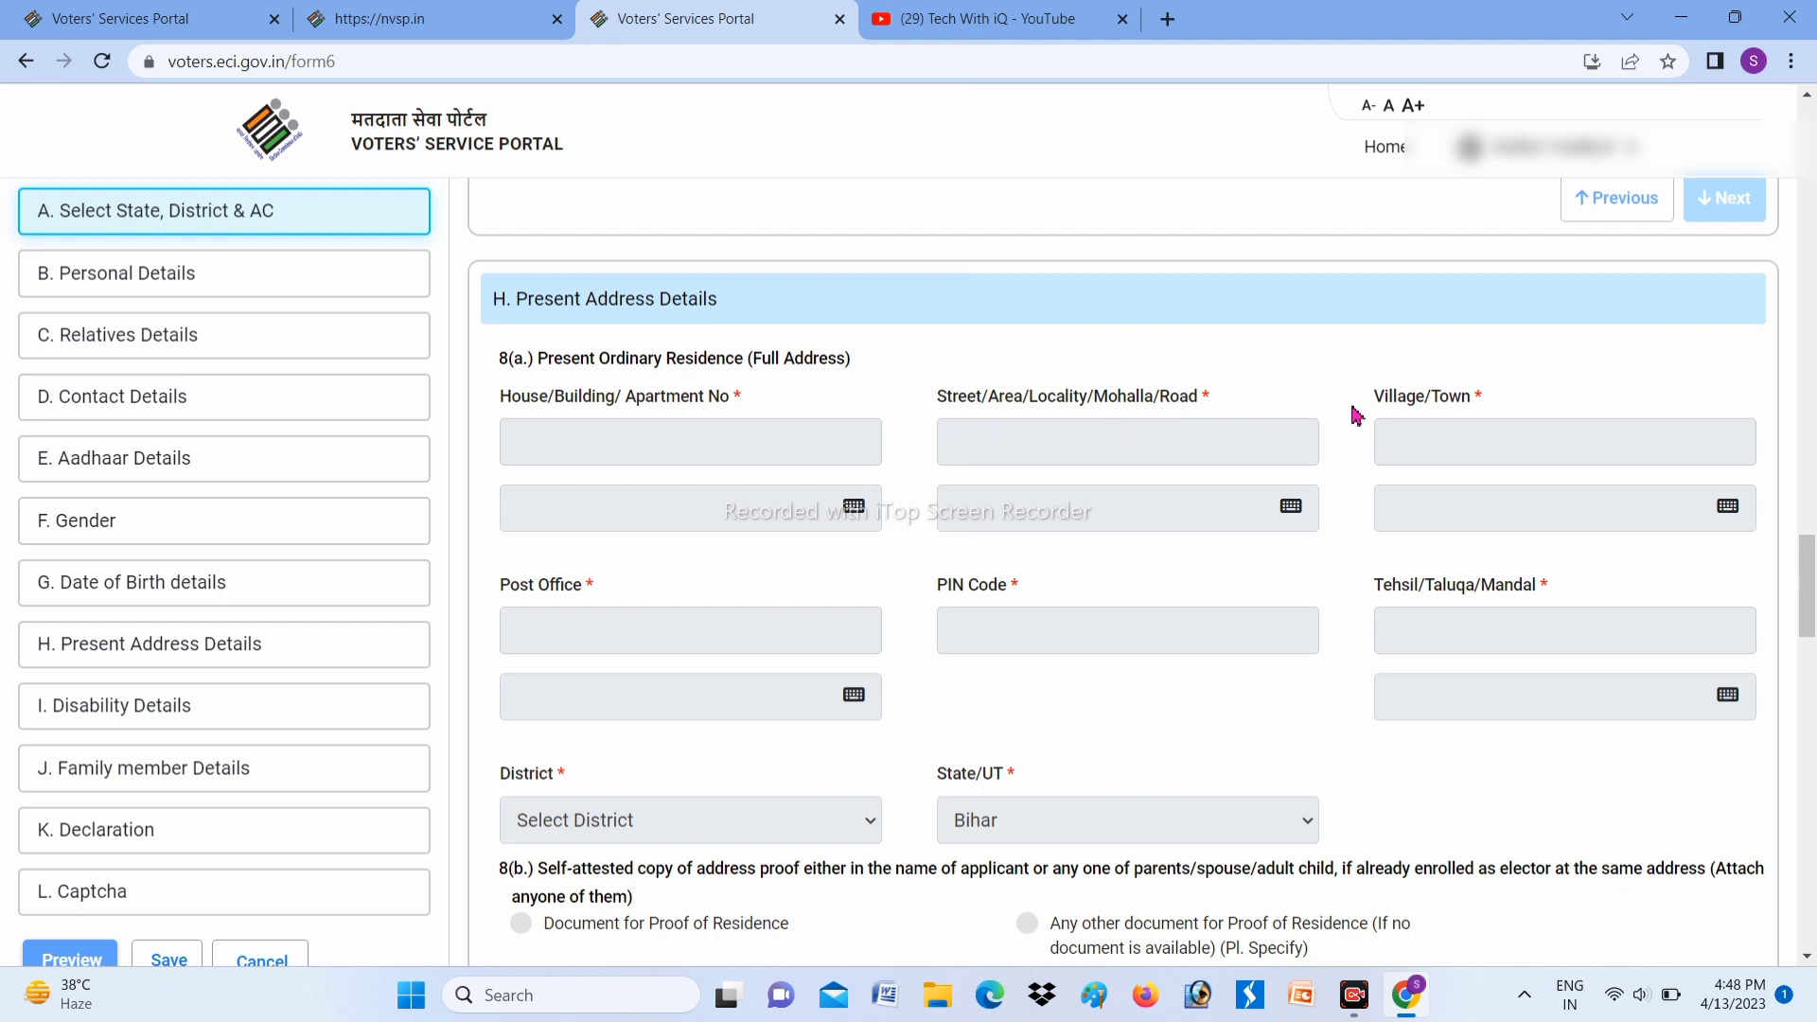
left_click_drag(1398, 397, 1490, 405)
left_click(1564, 386)
Step: Review the post office, PIN code, tehsil, district and state fields of the present address
left_click_drag(480, 599, 606, 583)
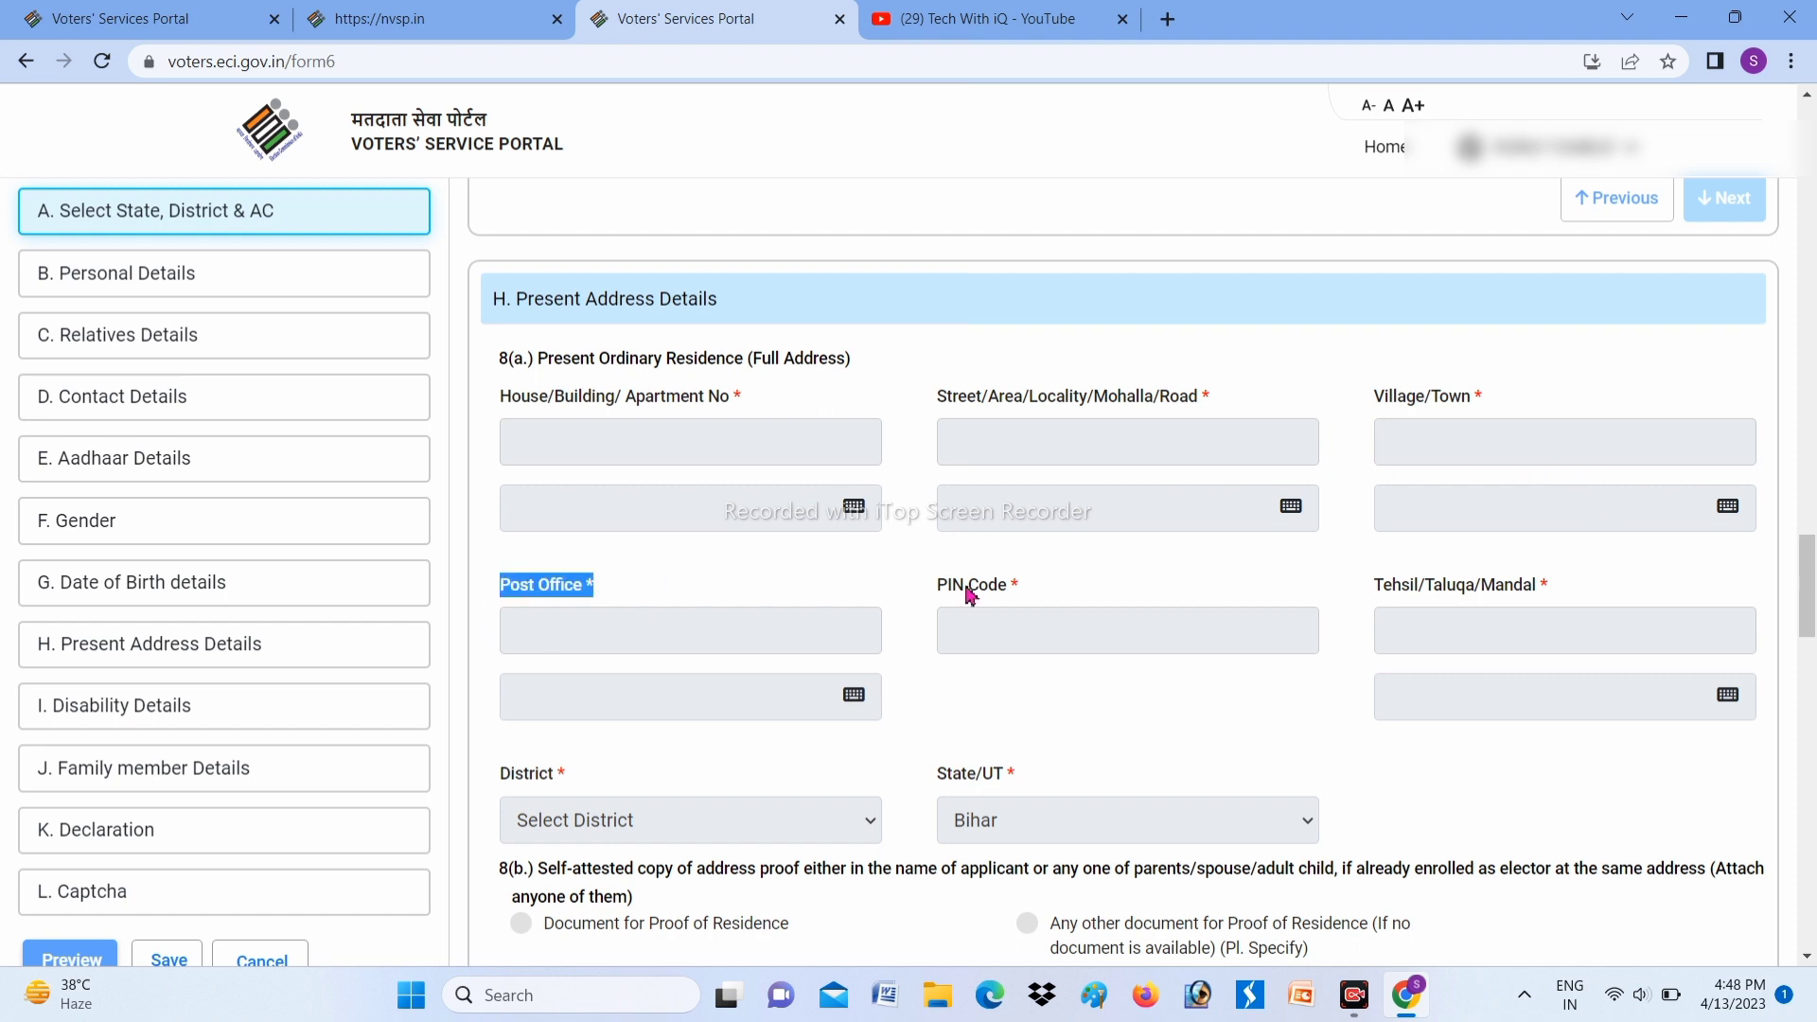
left_click_drag(965, 591, 1009, 589)
left_click(1437, 596)
left_click_drag(1453, 596, 1371, 600)
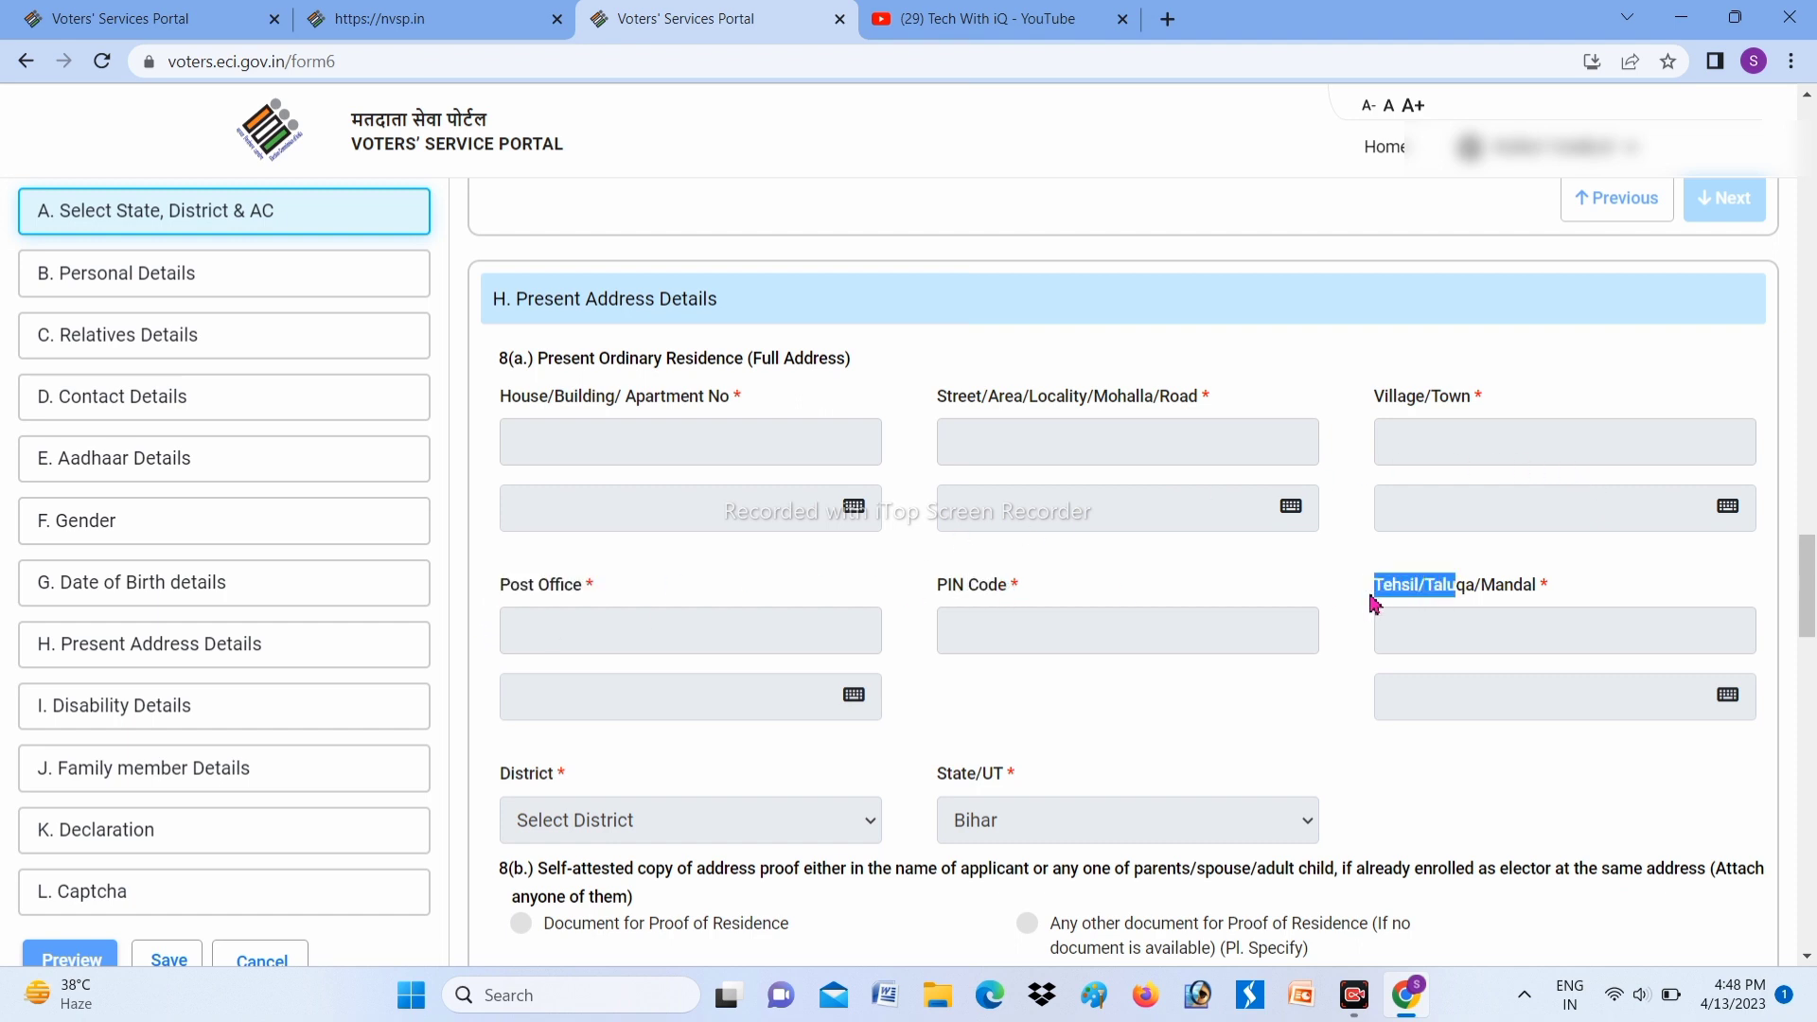
left_click(1354, 605)
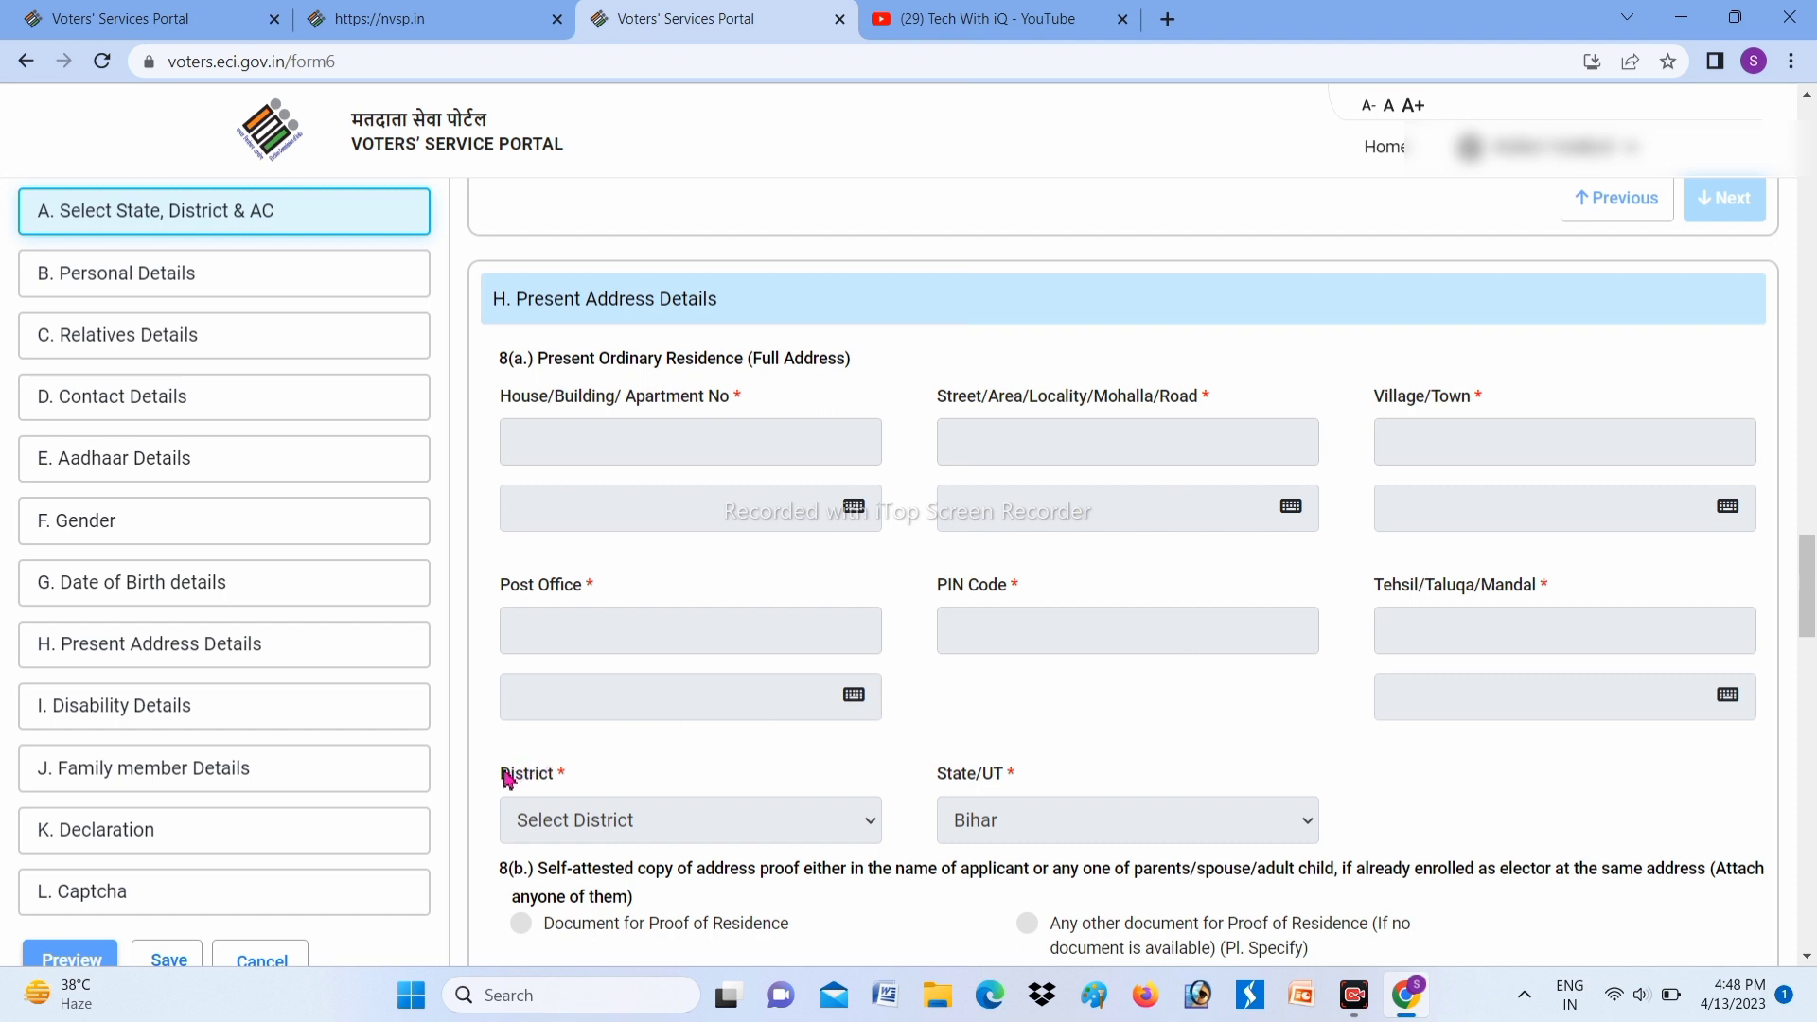
left_click_drag(509, 778, 792, 832)
left_click_drag(939, 784, 1088, 789)
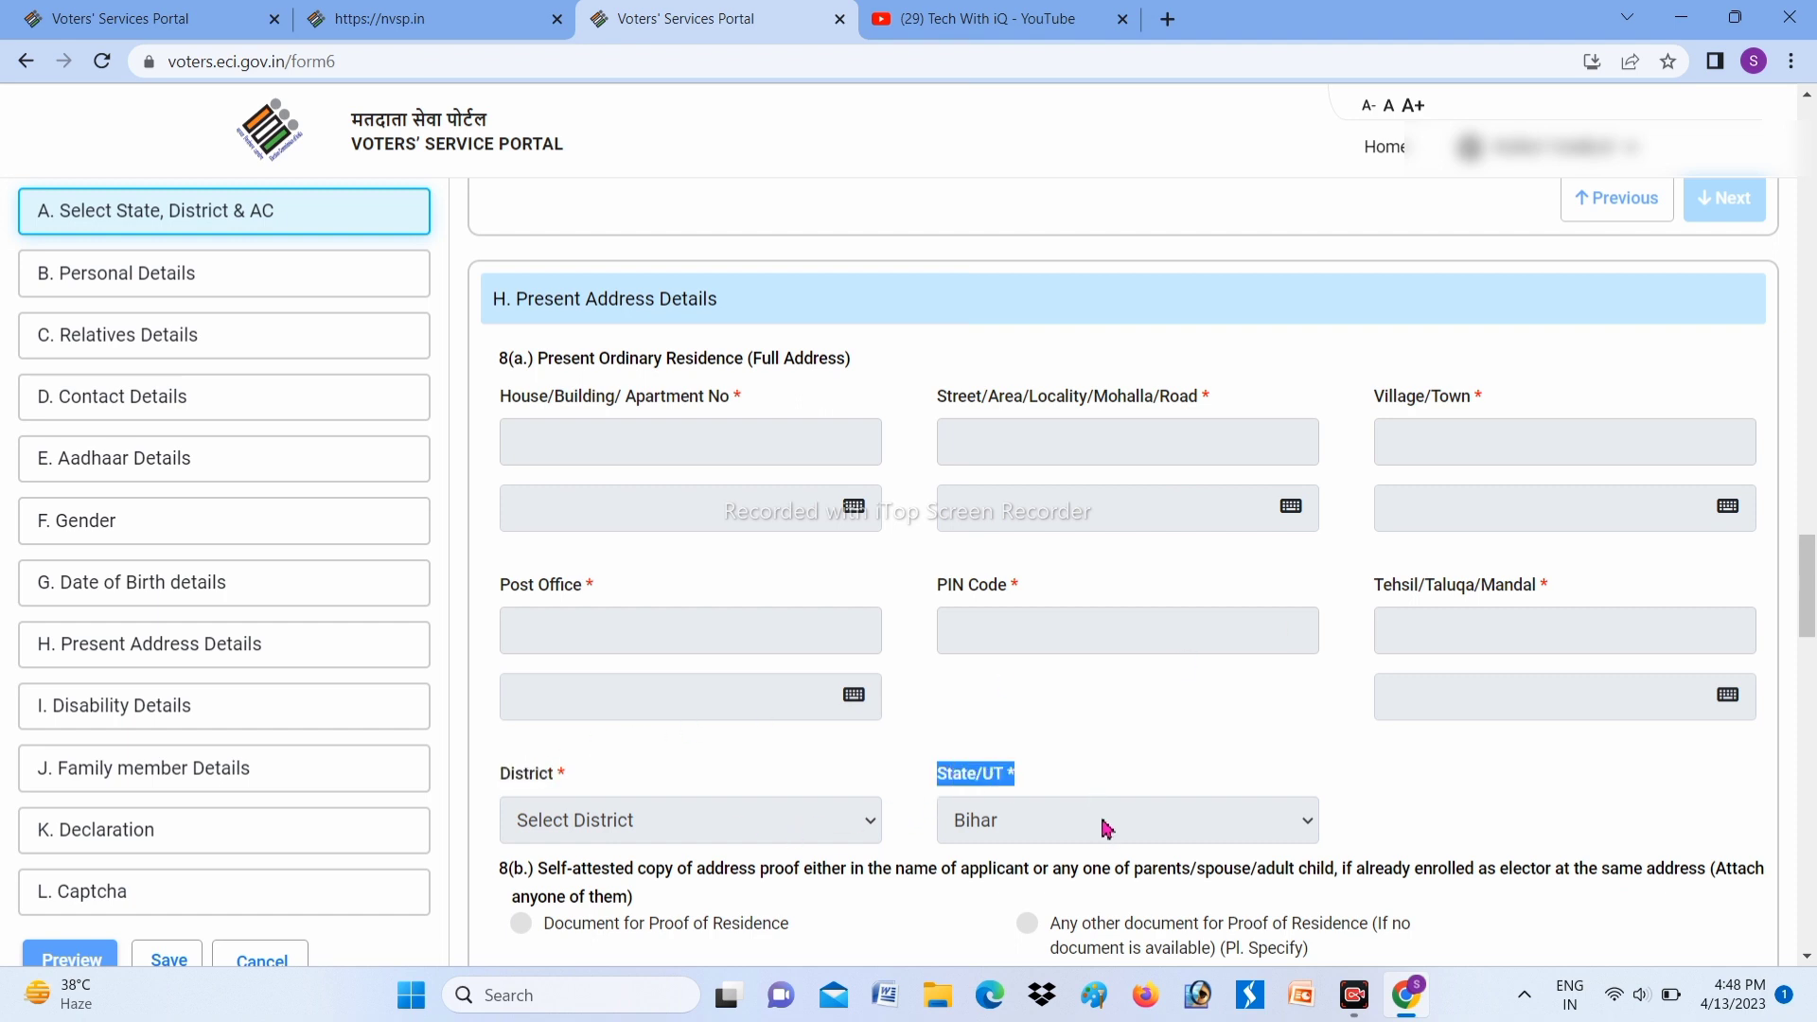
Step: Examine the address proof requirements in section 8(b), including the Proof of Residence upload
left_click_drag(1807, 613, 1811, 671)
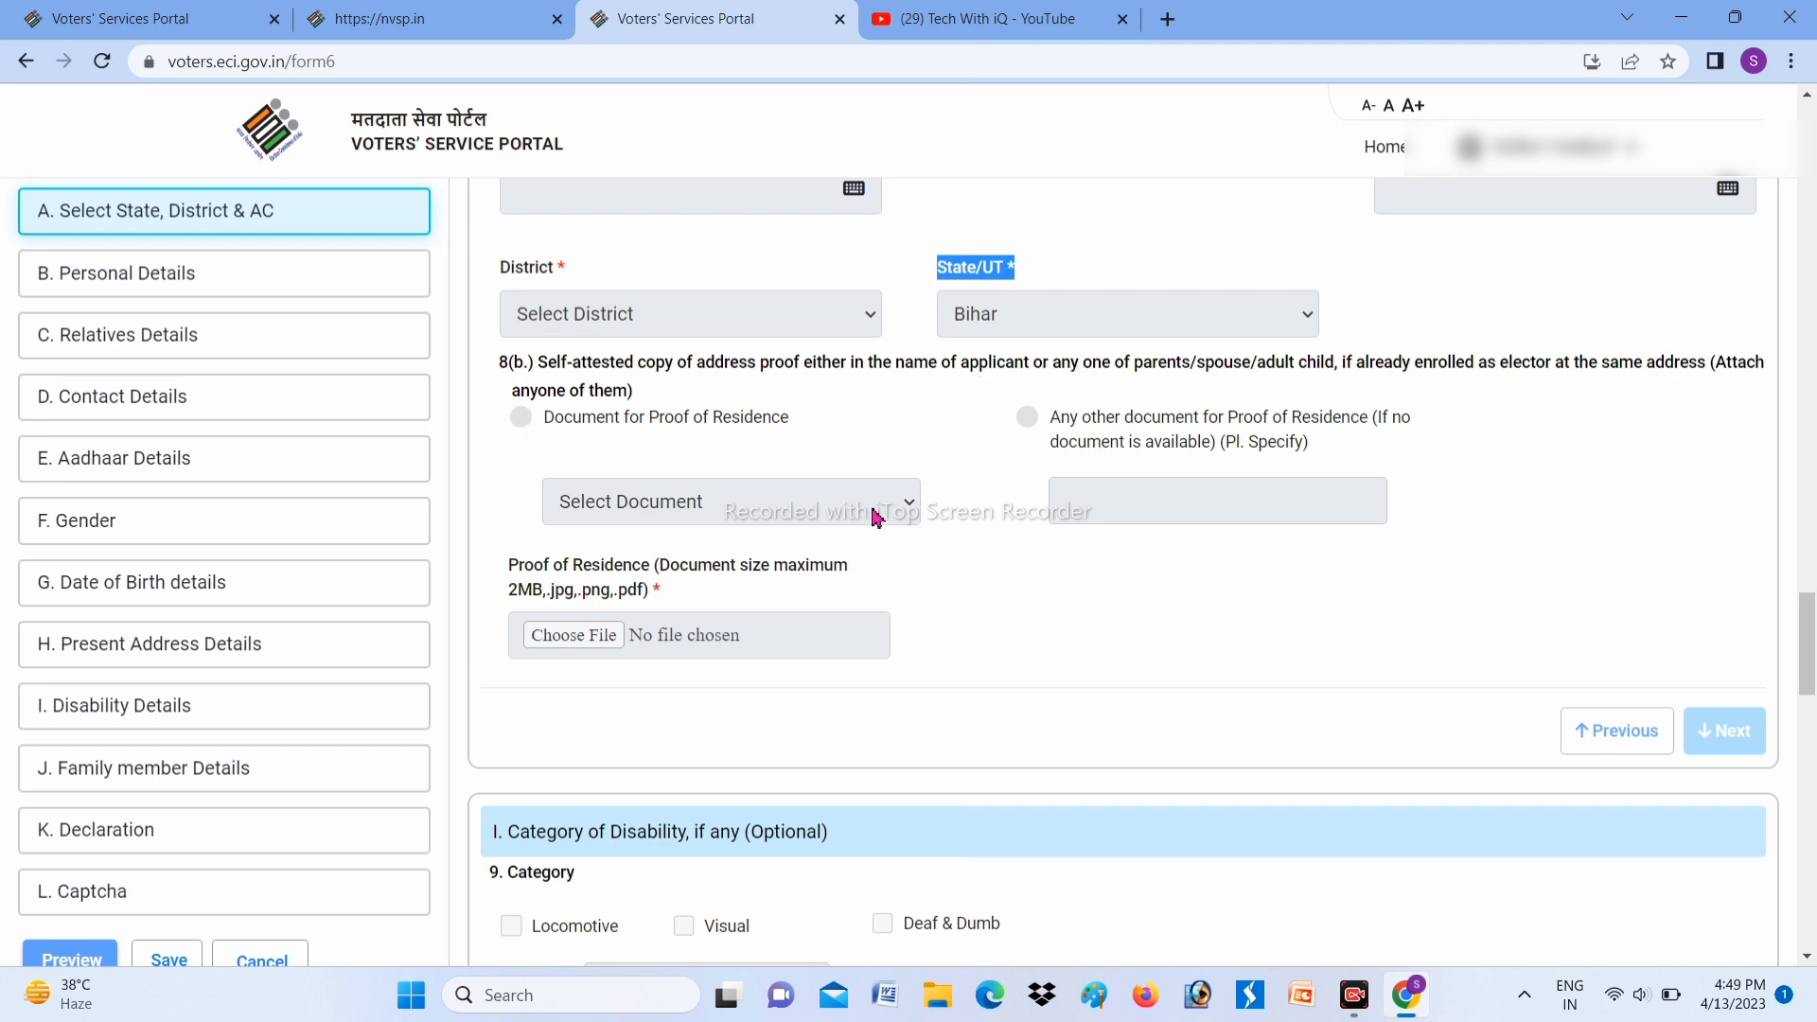
left_click_drag(535, 566, 653, 574)
left_click(729, 609)
left_click(609, 637)
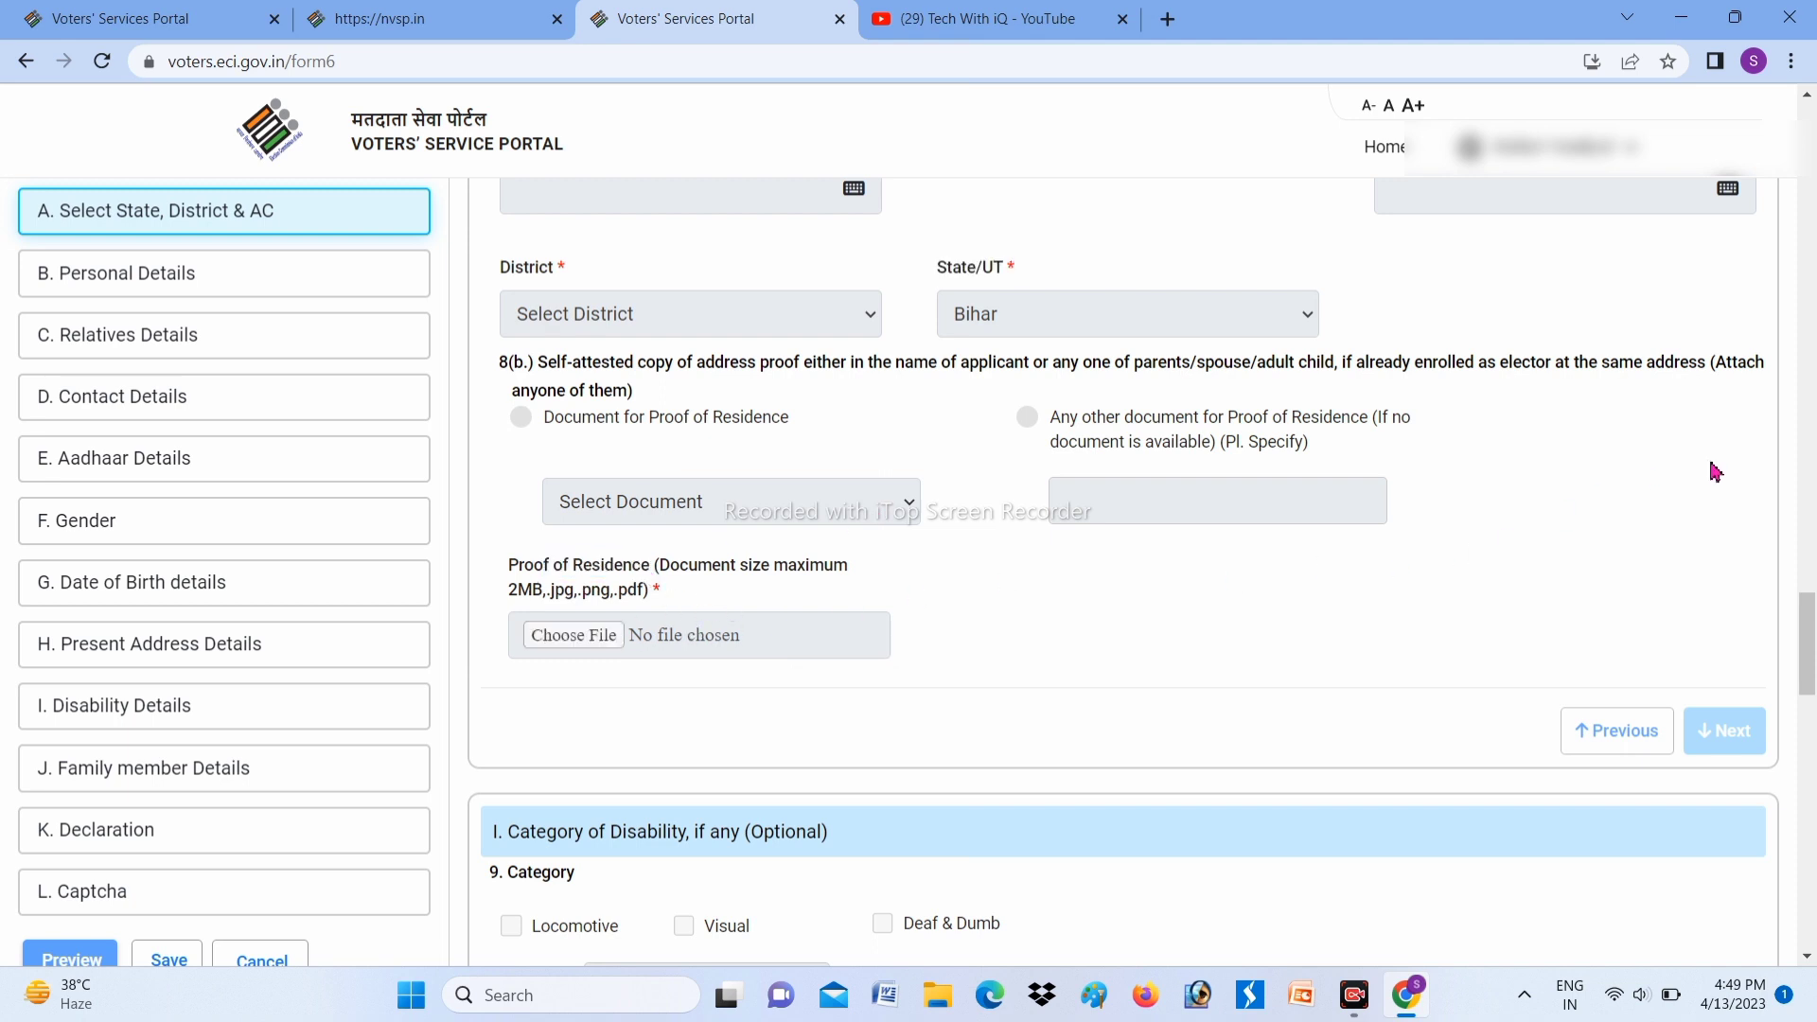
Step: Examine the optional Category of Disability section, including the certificate attachment options
left_click_drag(1808, 653, 1812, 723)
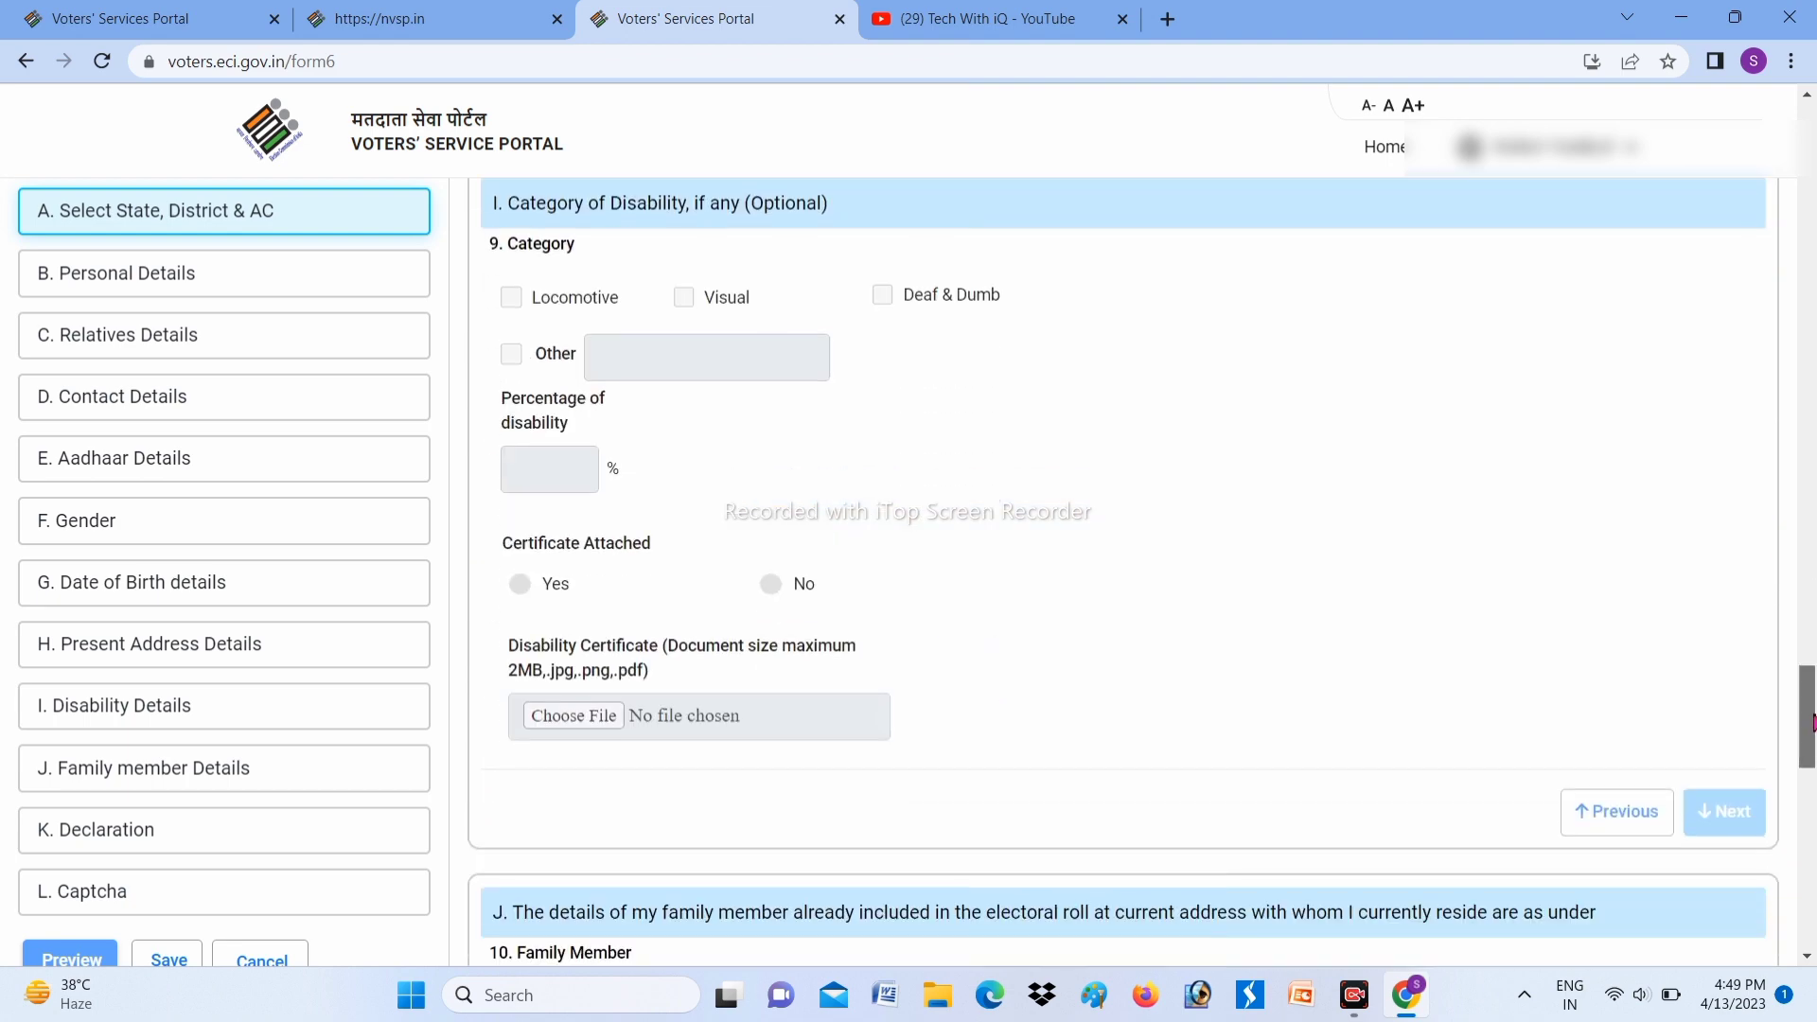
left_click_drag(511, 225, 940, 222)
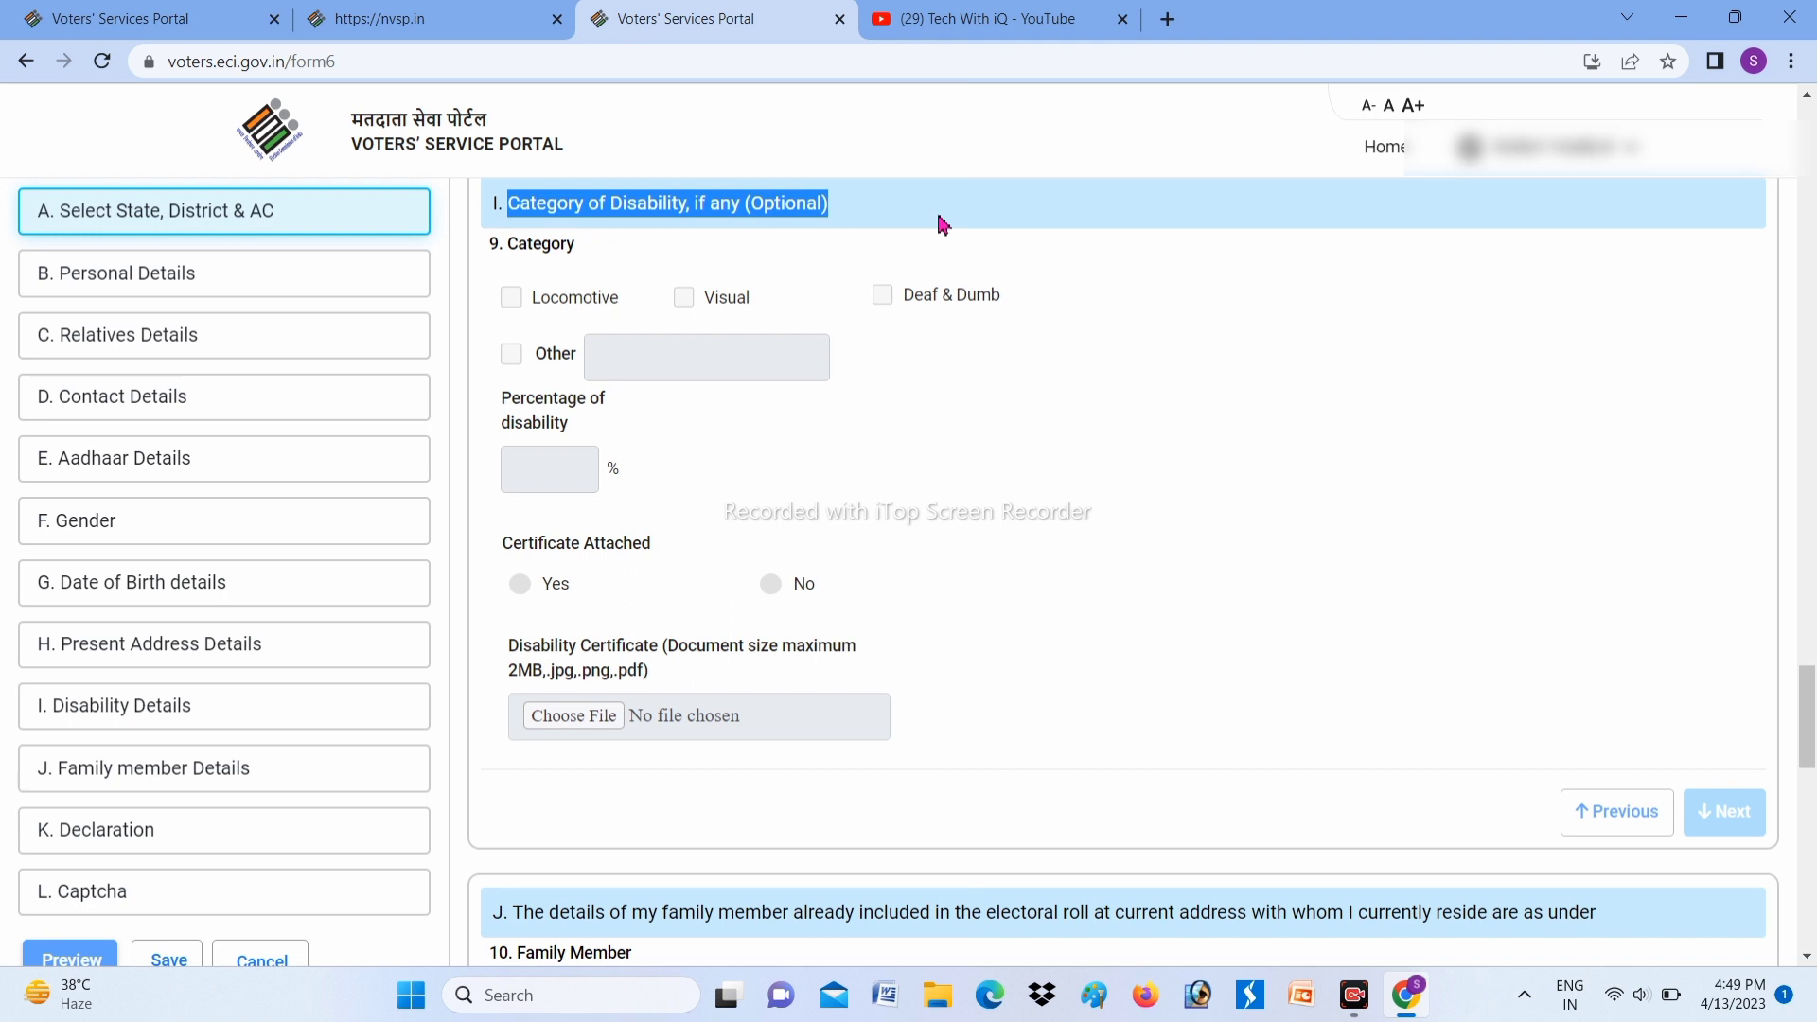
left_click(939, 222)
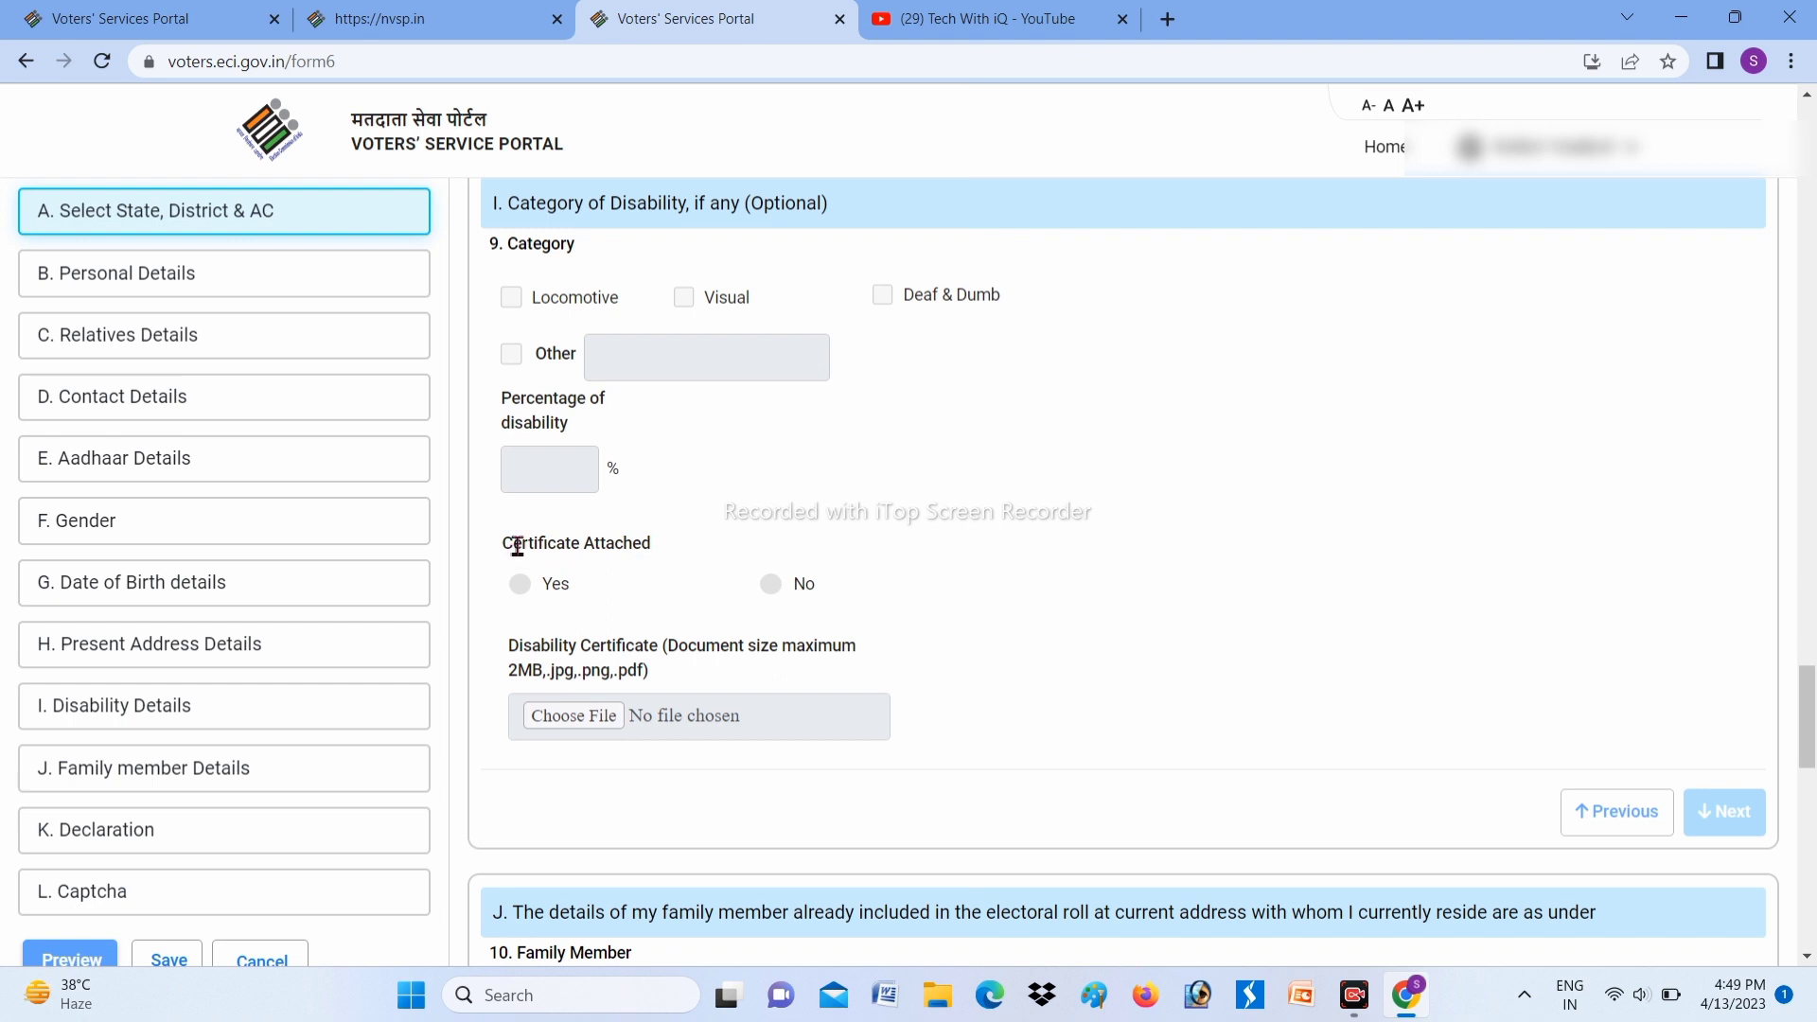
left_click_drag(512, 543, 687, 568)
left_click(687, 573)
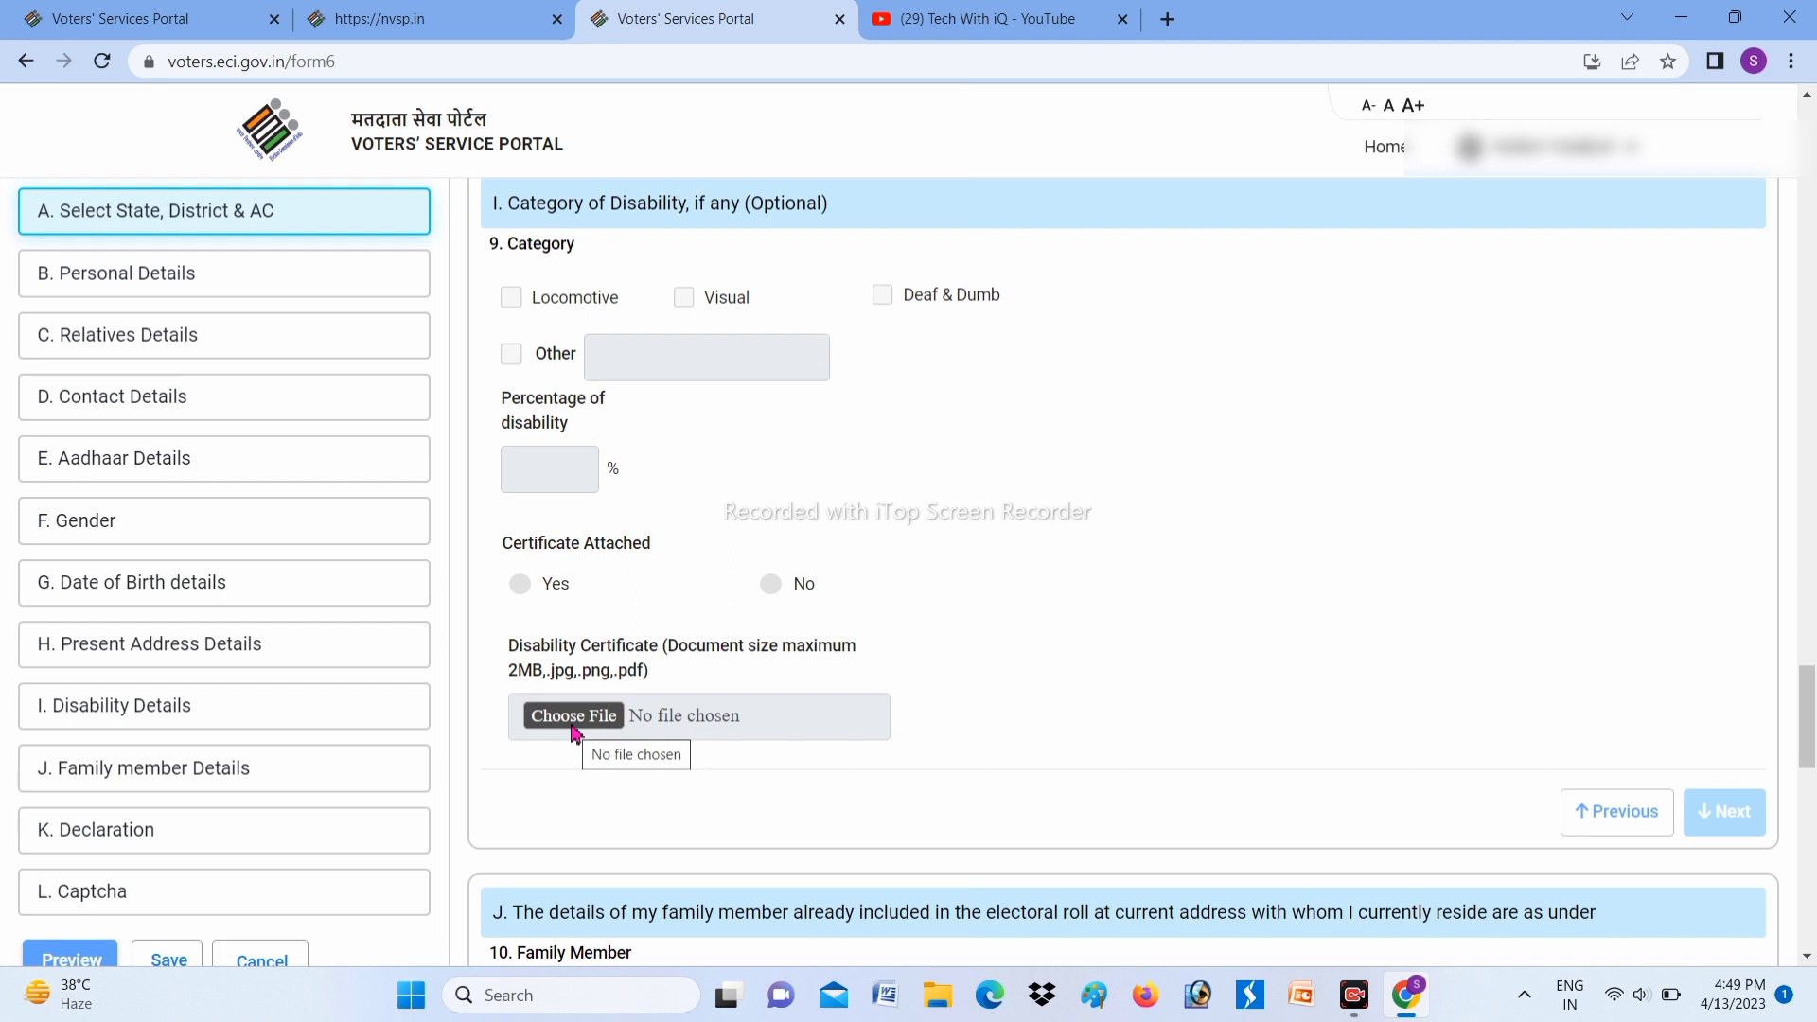
Step: Examine section J for the family member's name, relationship with the applicant and EPIC number
left_click_drag(1804, 710, 1812, 806)
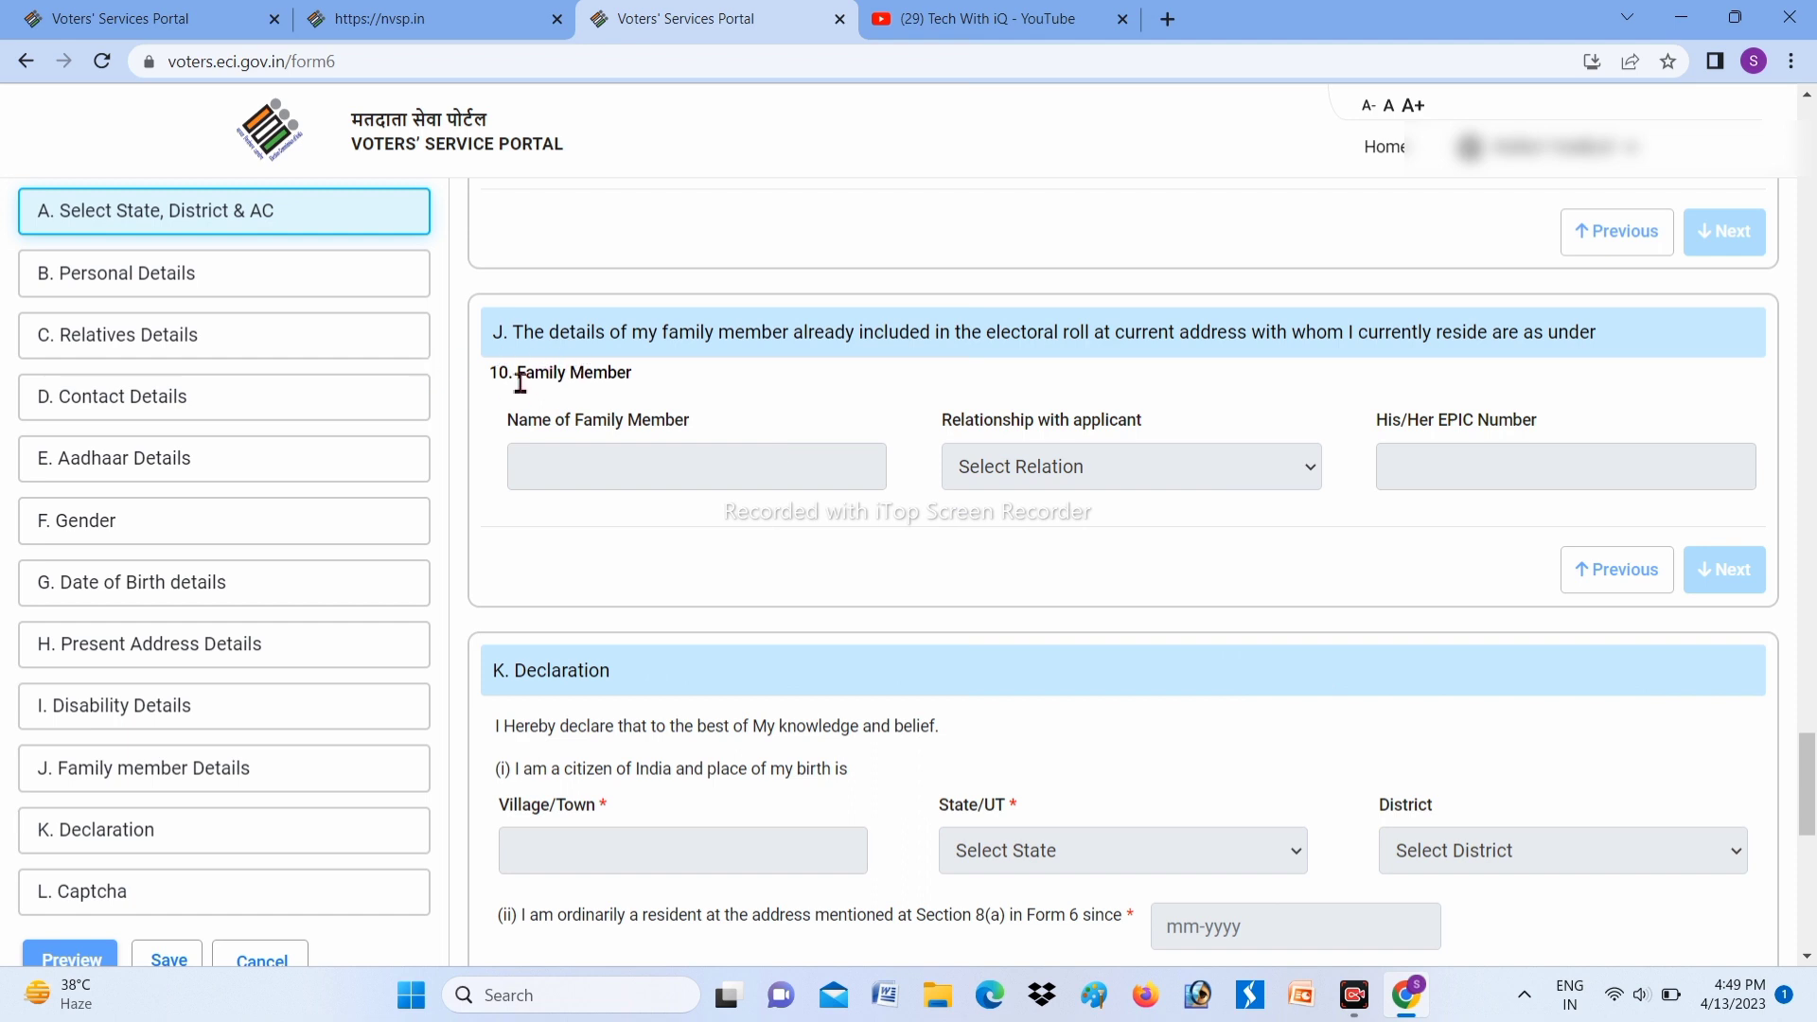
left_click_drag(519, 381, 776, 422)
left_click(749, 441)
left_click_drag(1394, 421, 1582, 422)
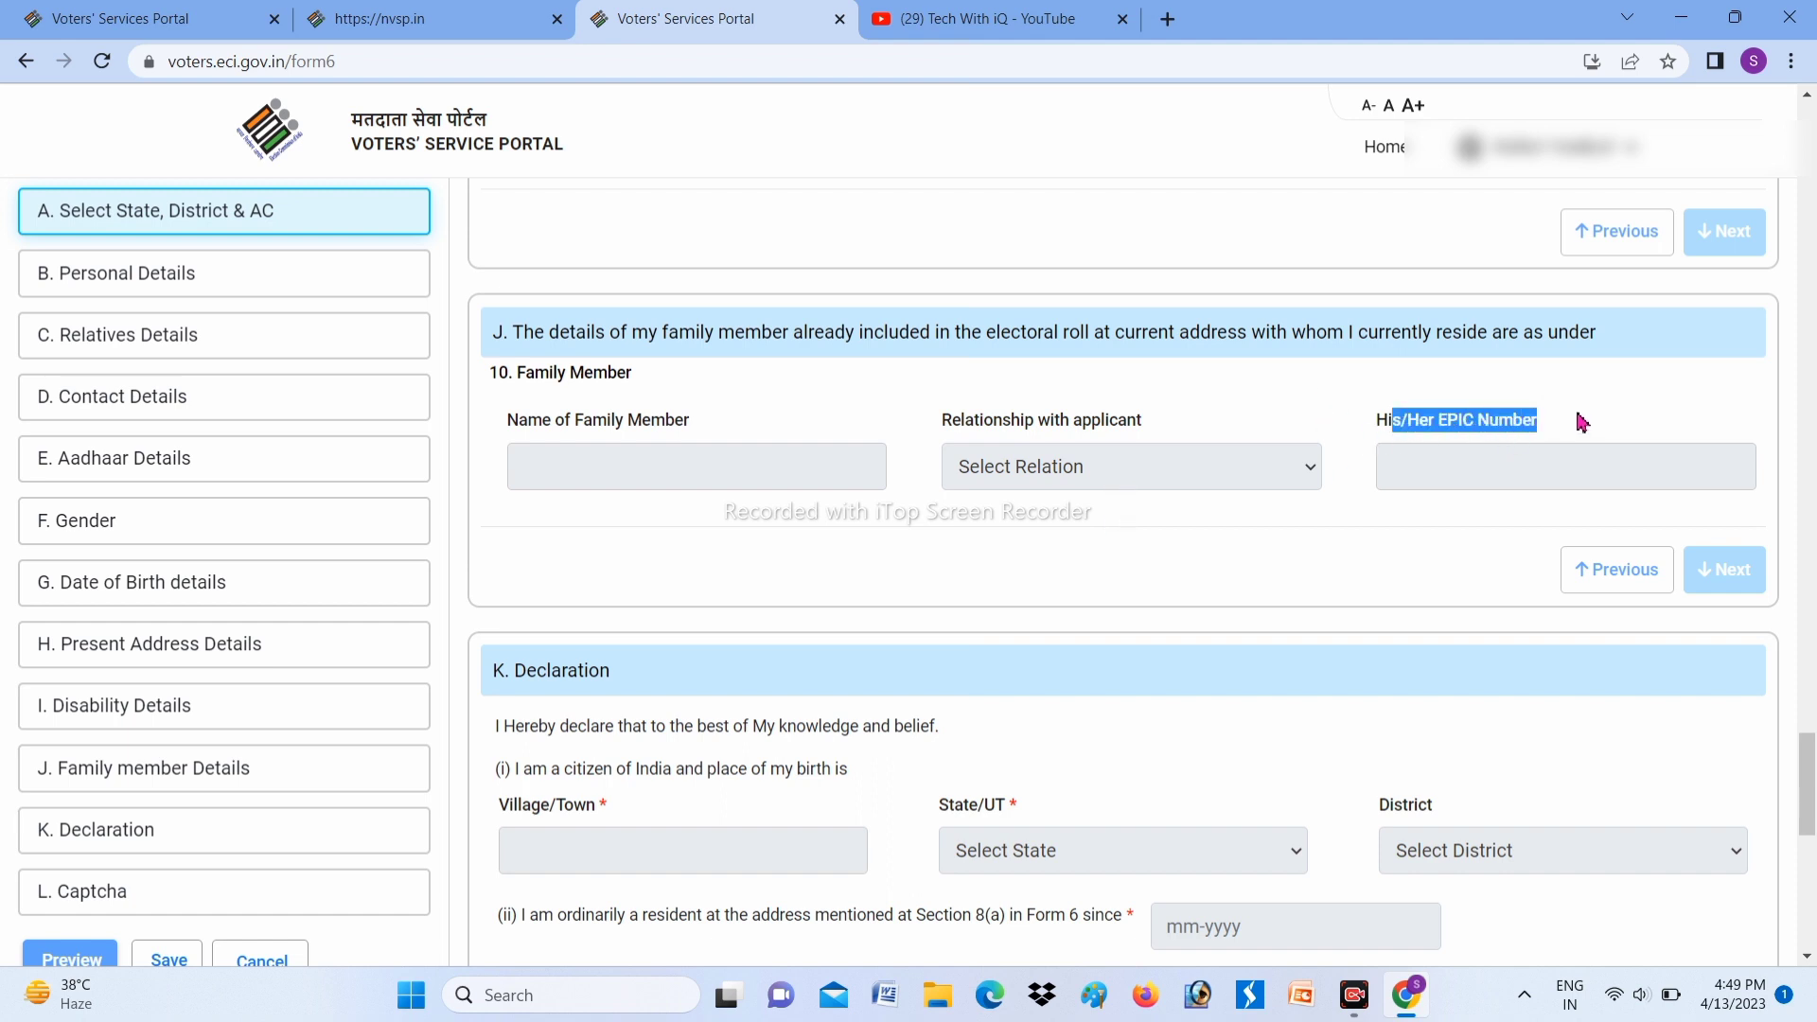
left_click(1530, 463)
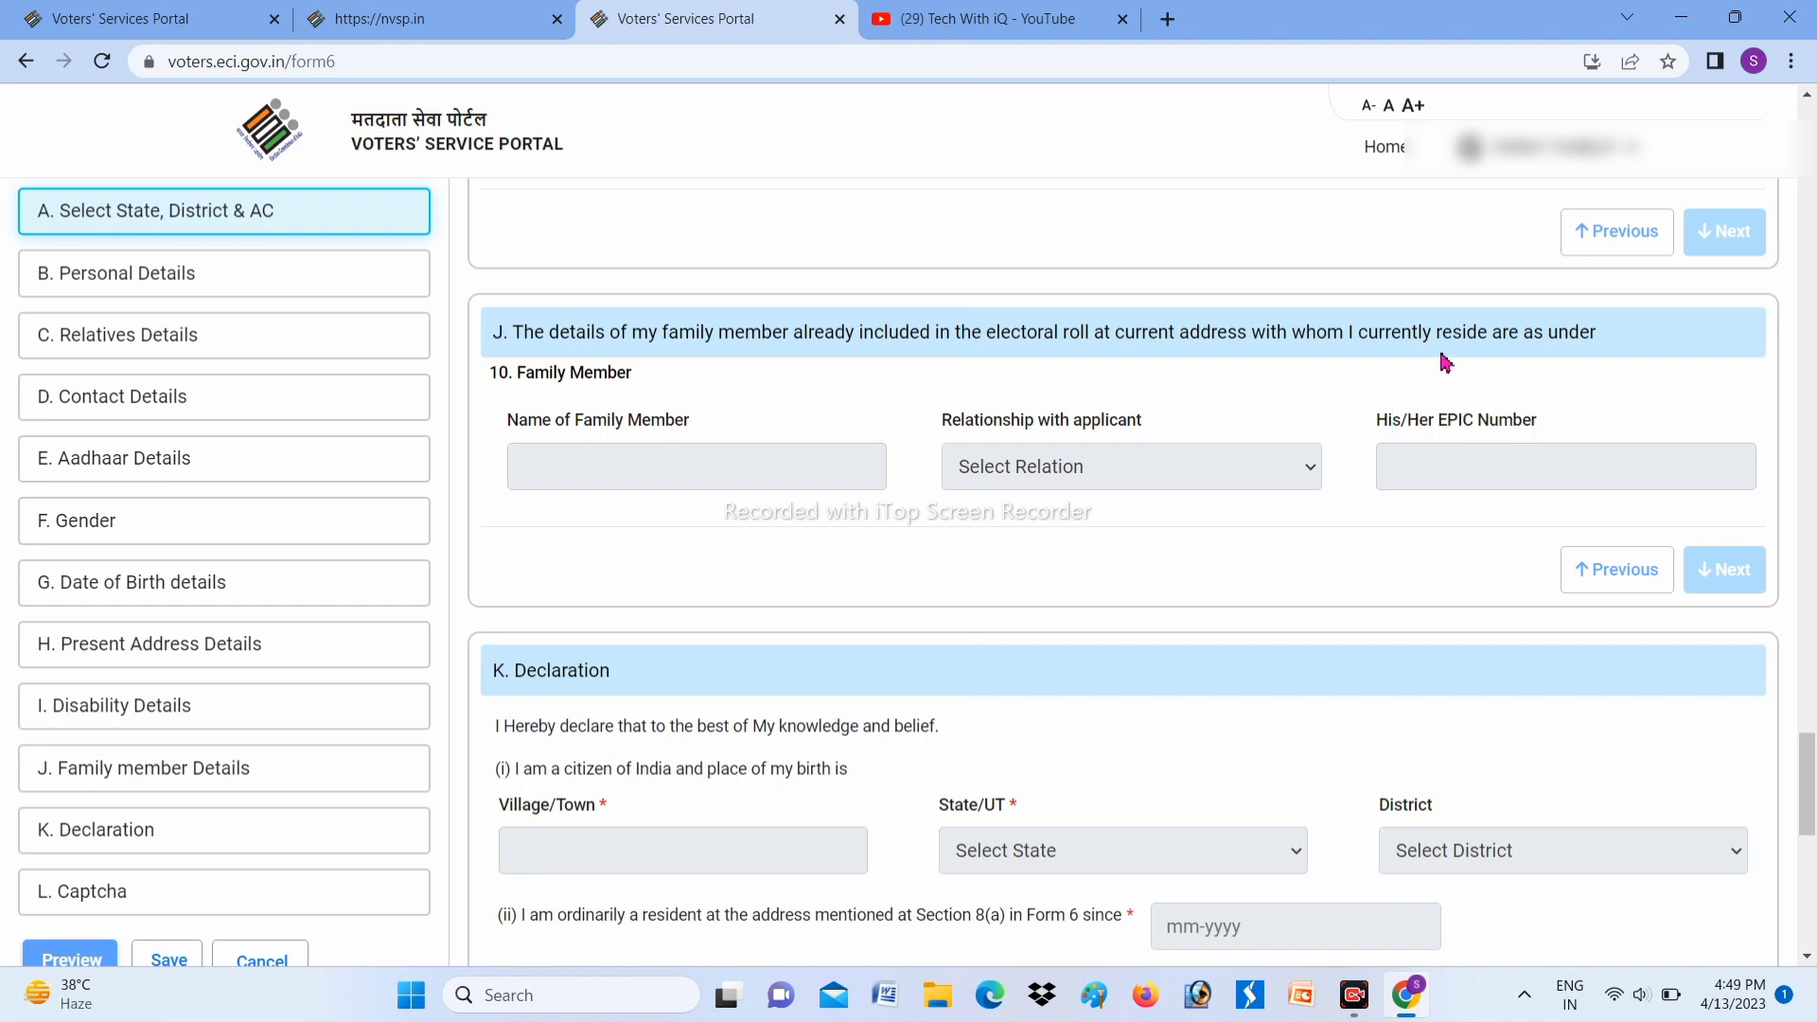
Step: Examine the Declaration section, including the village or town of the place of birth
scroll(1809, 795, "down", 2)
left_click_drag(1811, 800, 1811, 825)
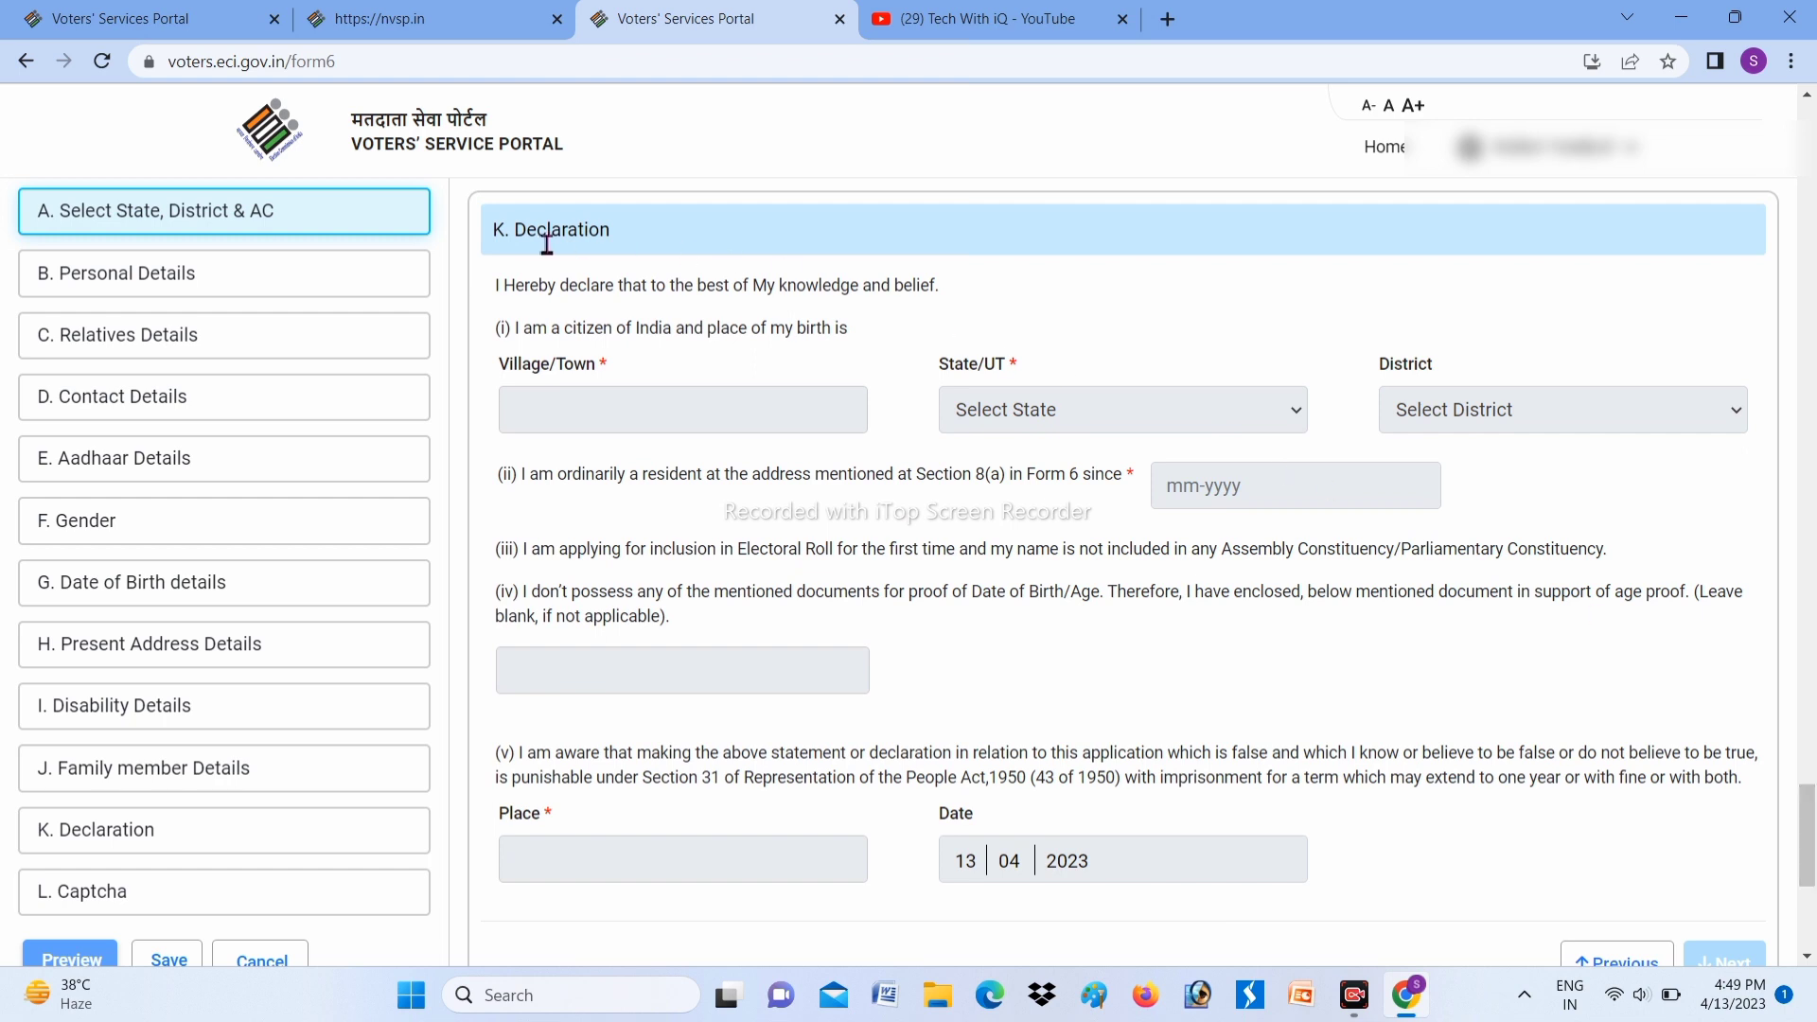
left_click_drag(509, 235, 765, 256)
left_click(784, 324)
left_click_drag(487, 383, 632, 417)
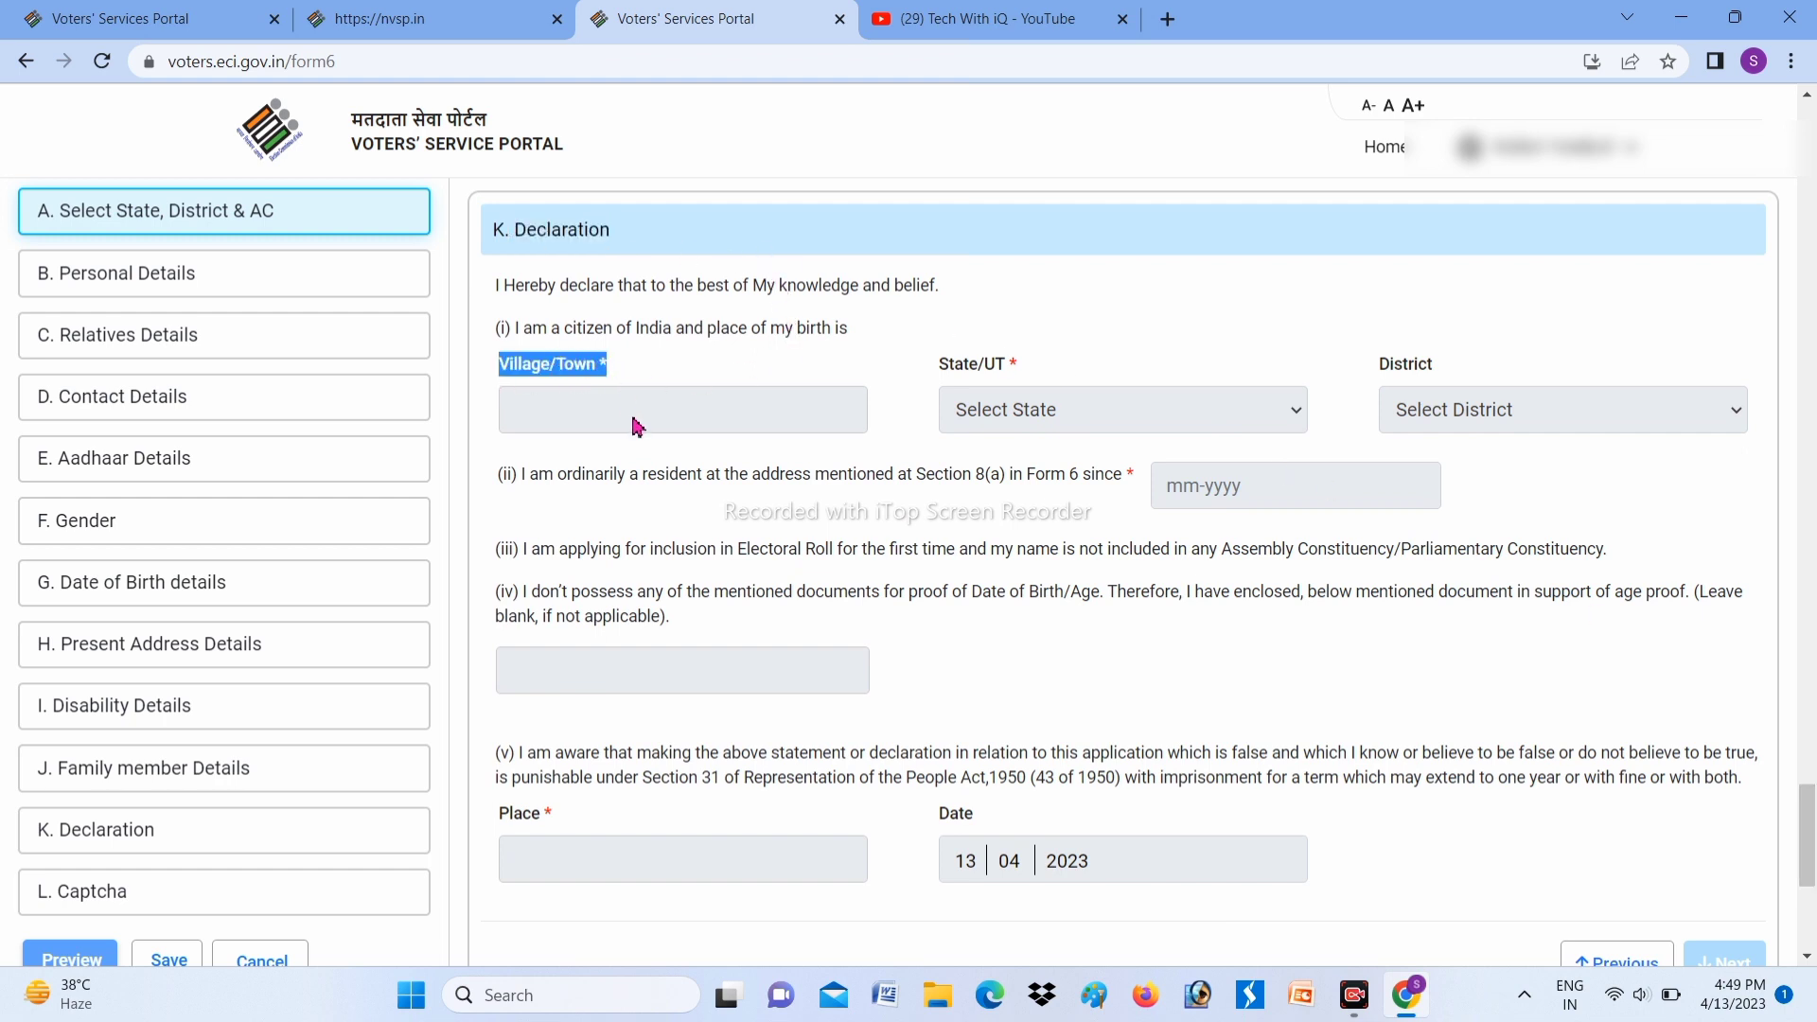
left_click(632, 417)
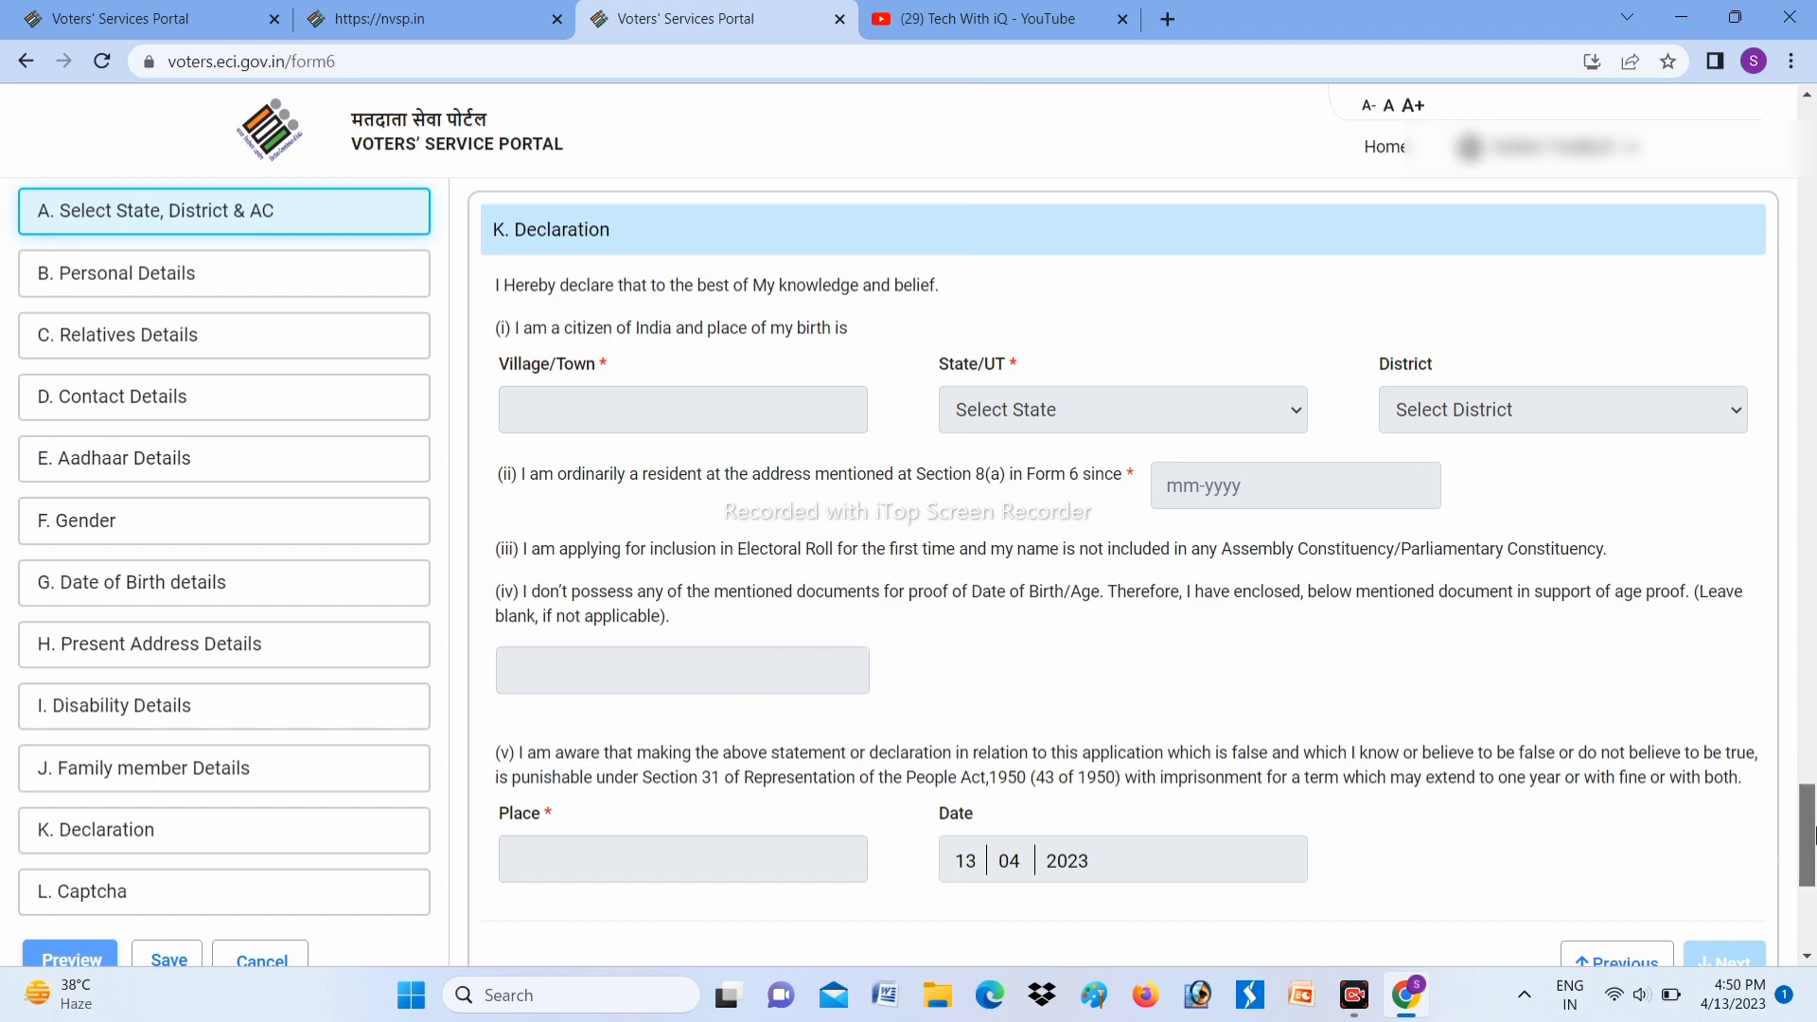
Step: Review the end of the declaration and the Captcha section with its submission options, and look back over the earlier form sections
scroll(1776, 842, "down", 3)
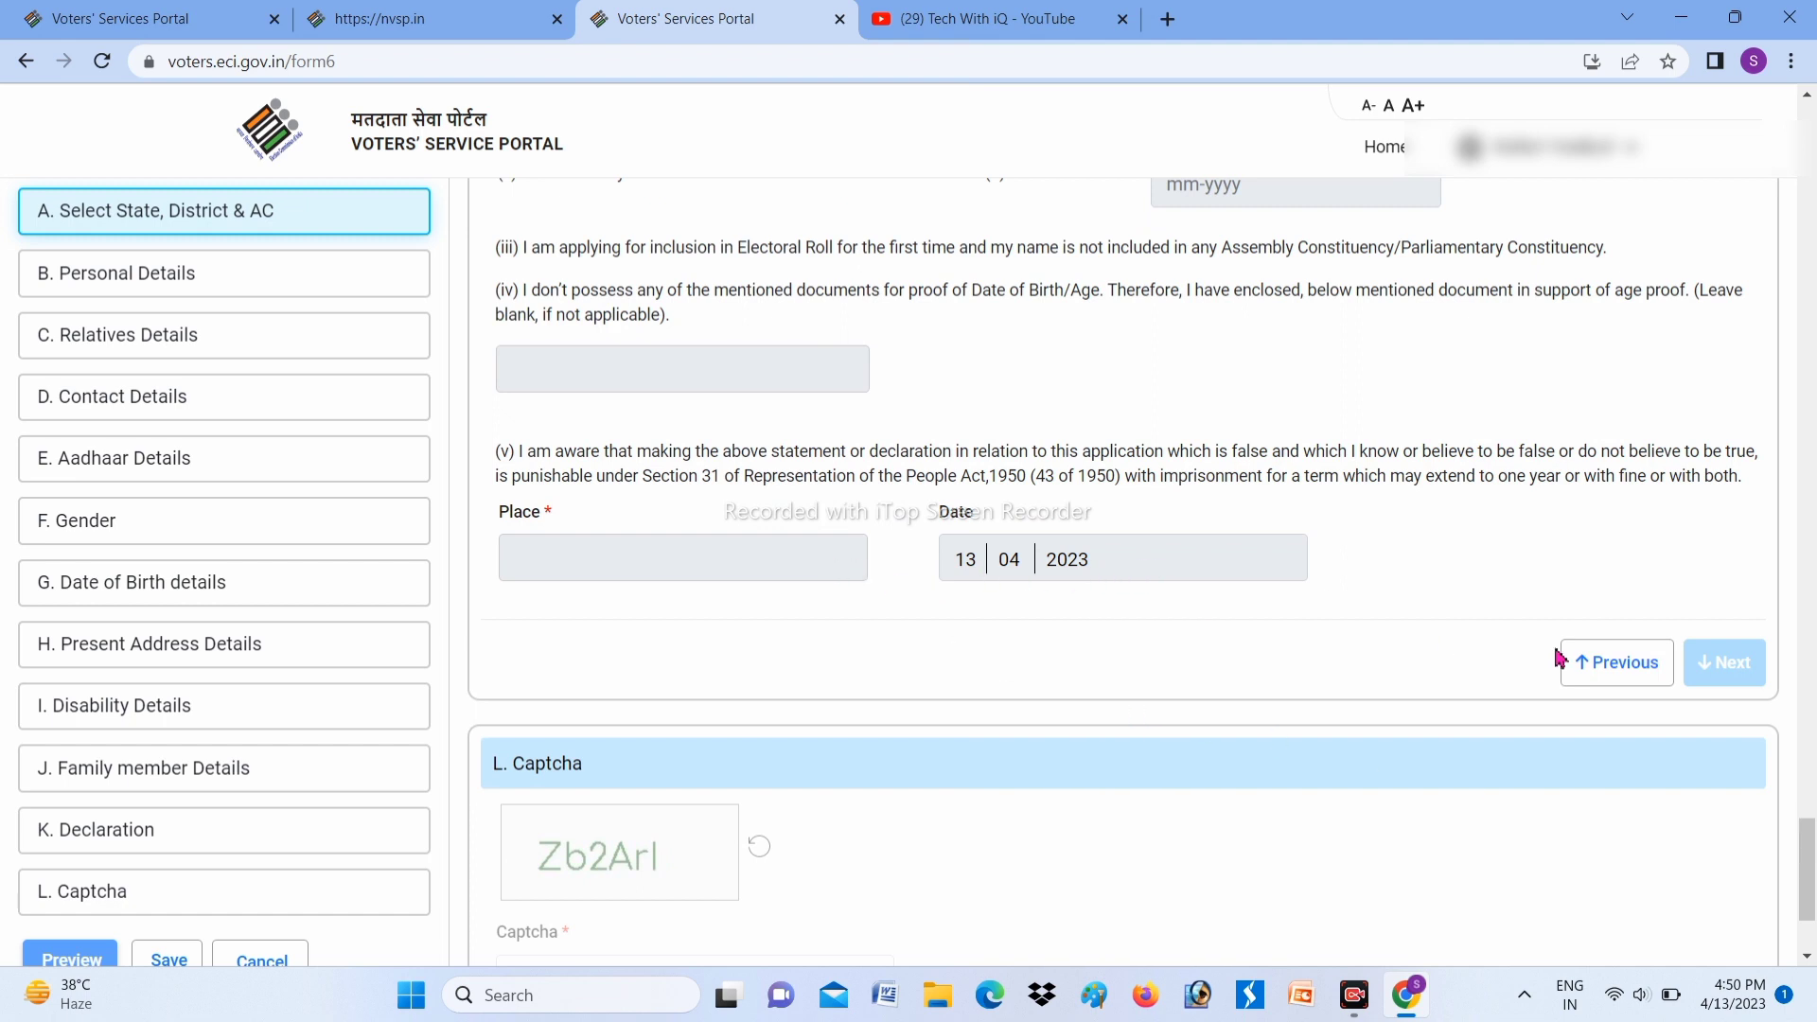
scroll(1779, 833, "down", 2)
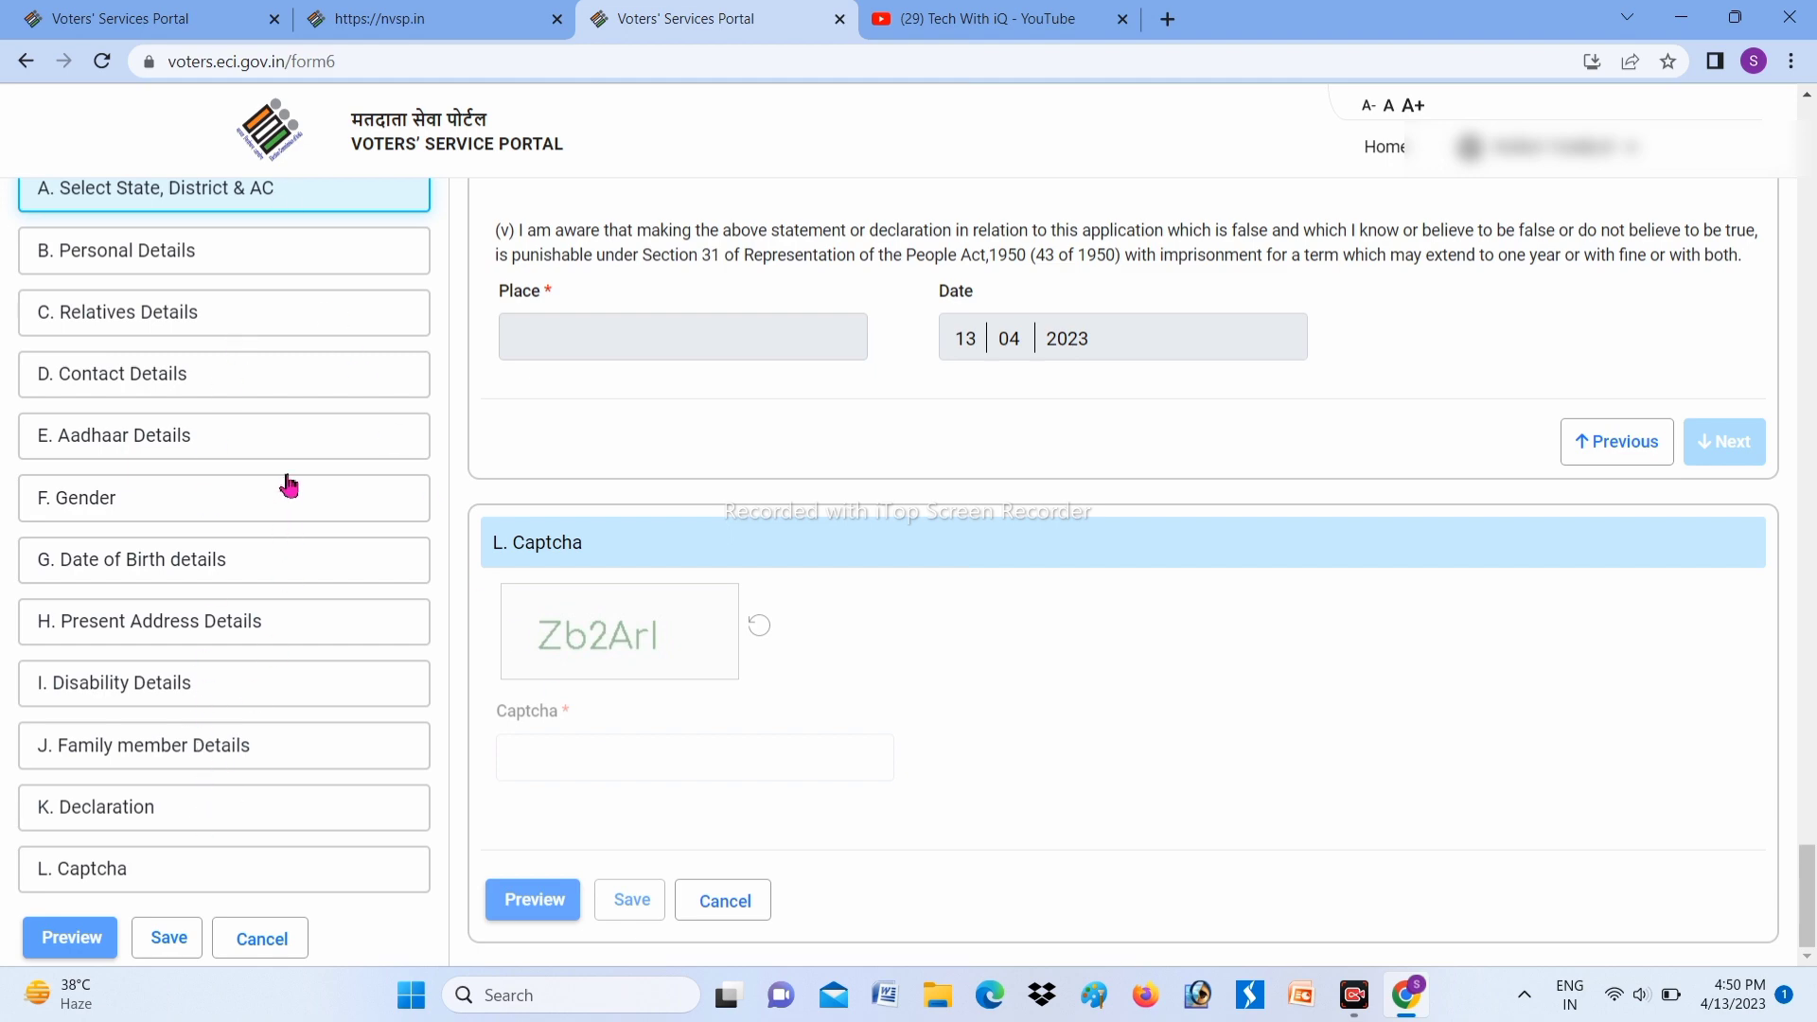
scroll(774, 831, "up", 15)
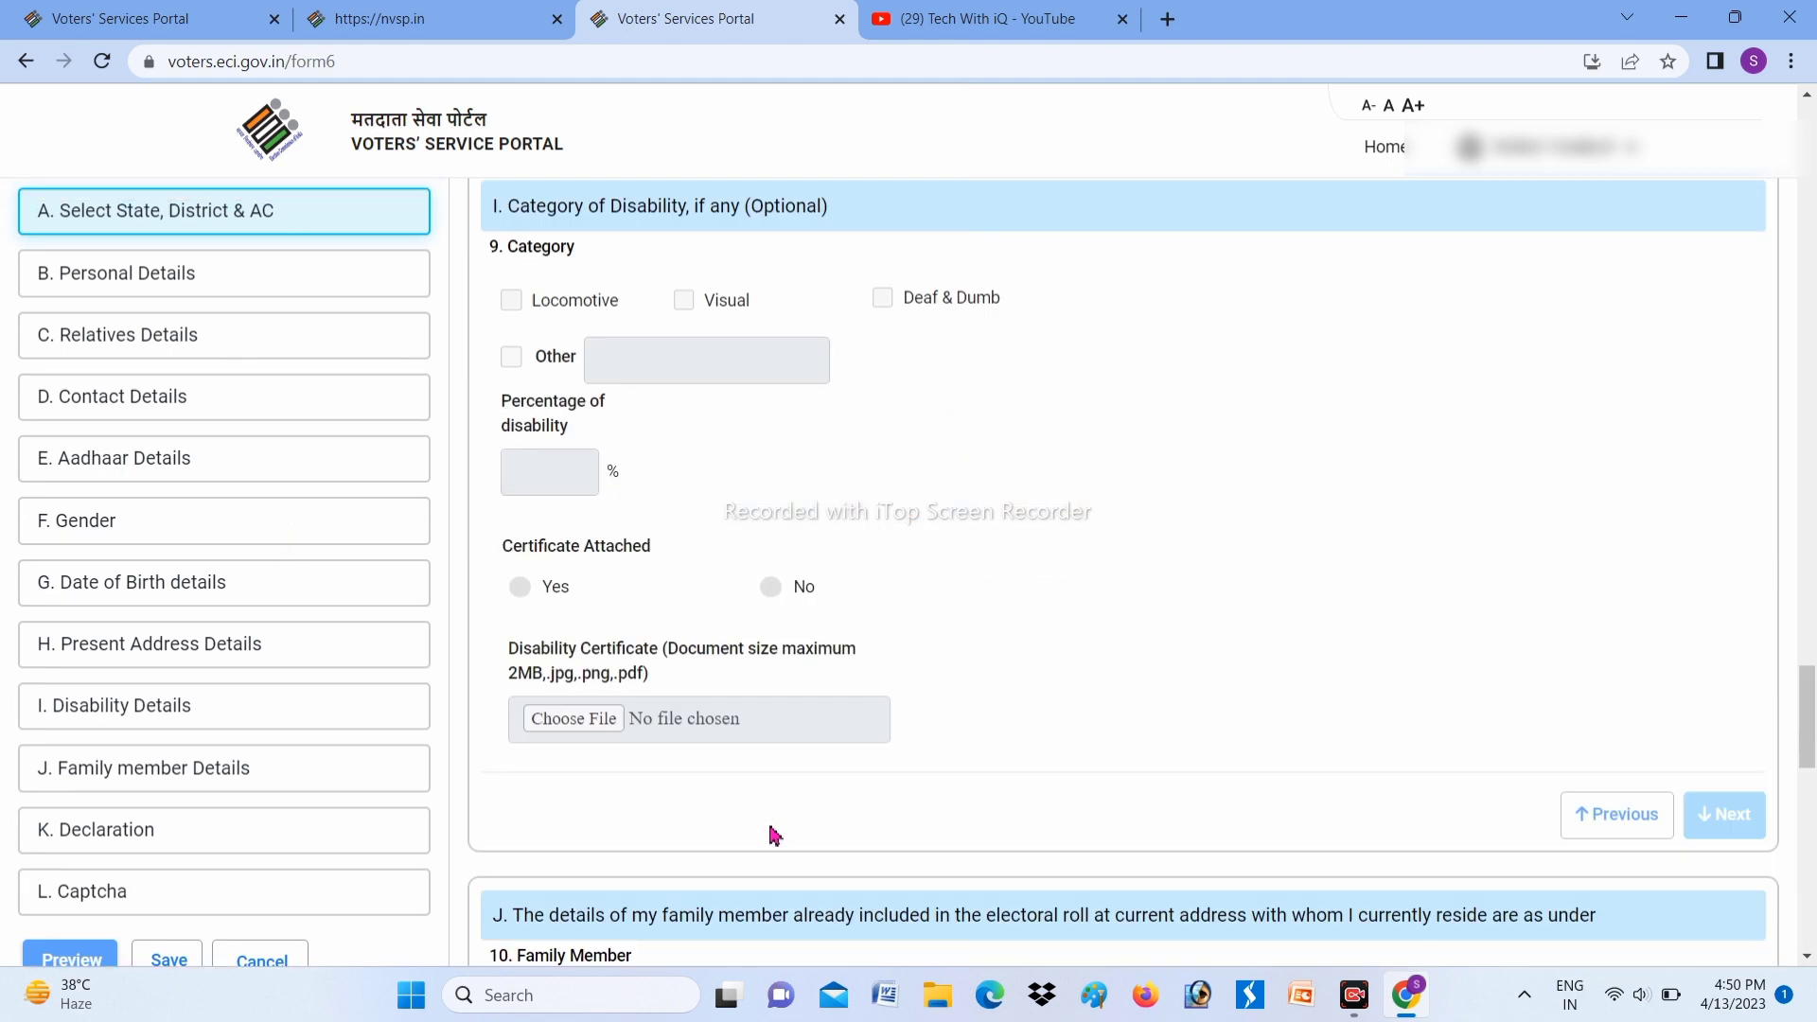
scroll(774, 831, "up", 10)
scroll(763, 774, "up", 10)
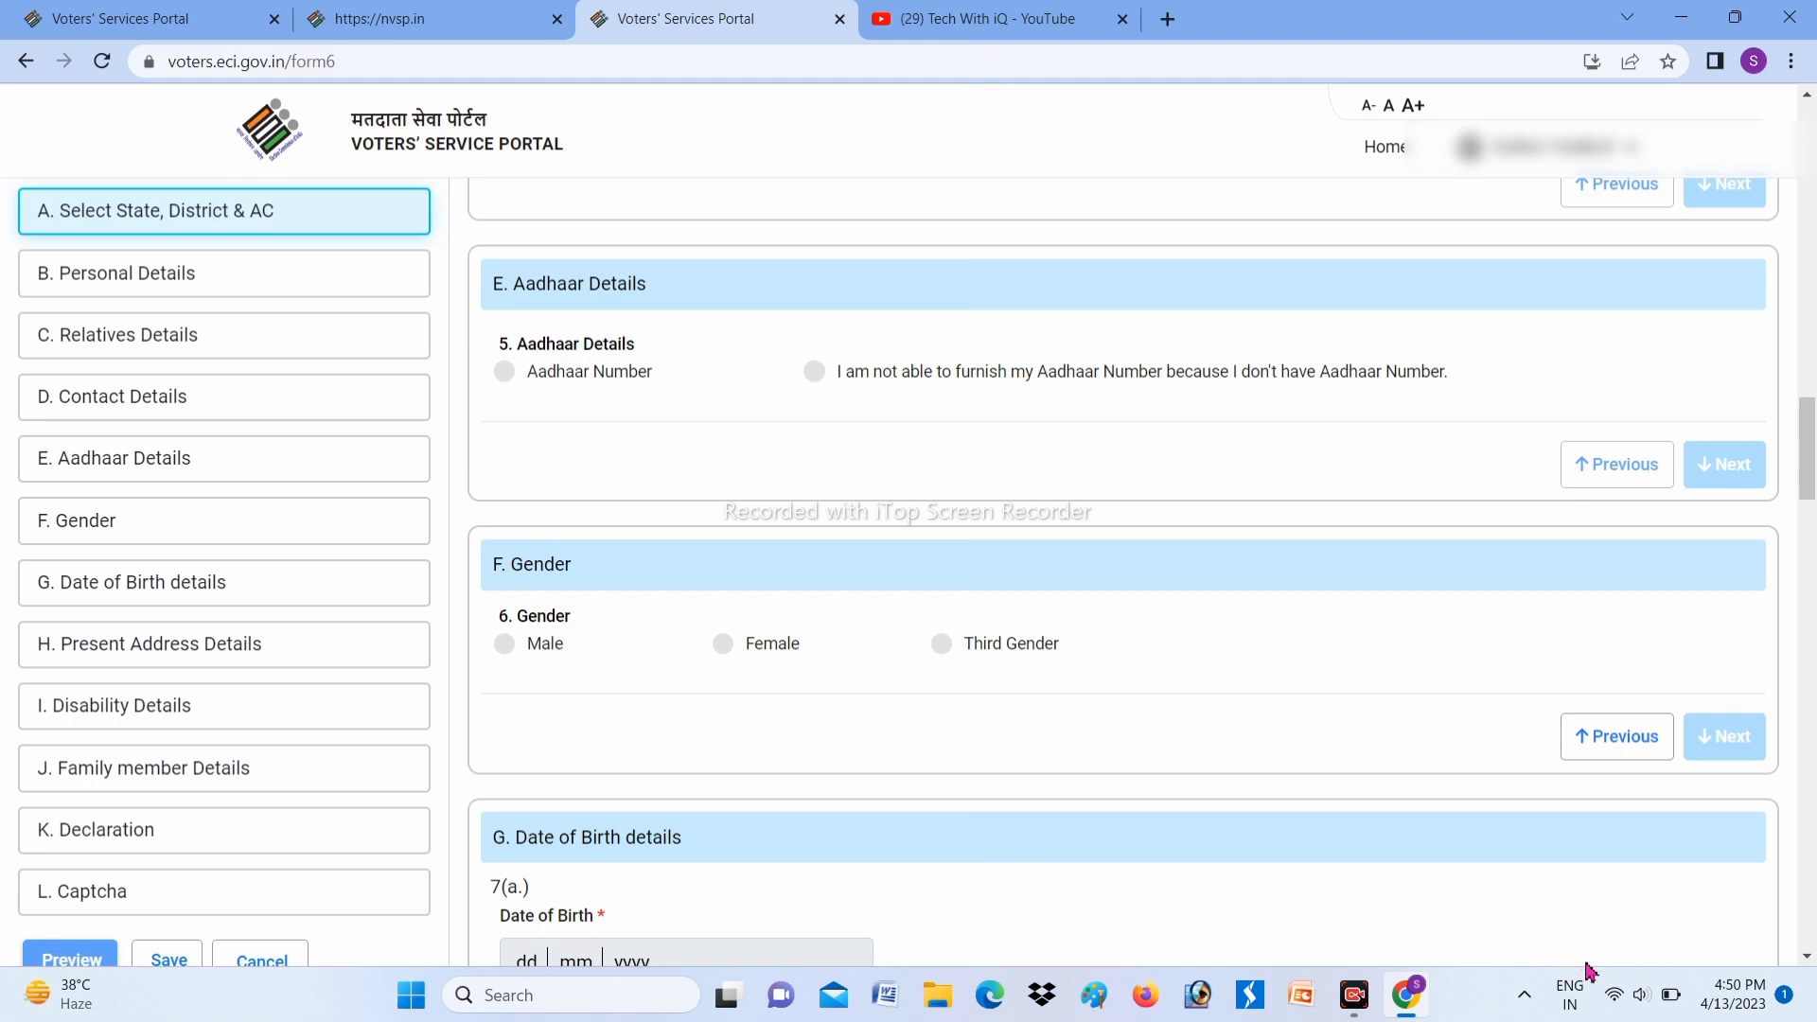
Step: Open Track Application Status from the portal homepage, examine its reference number and state fields, and return to the homepage
key("alt+Left")
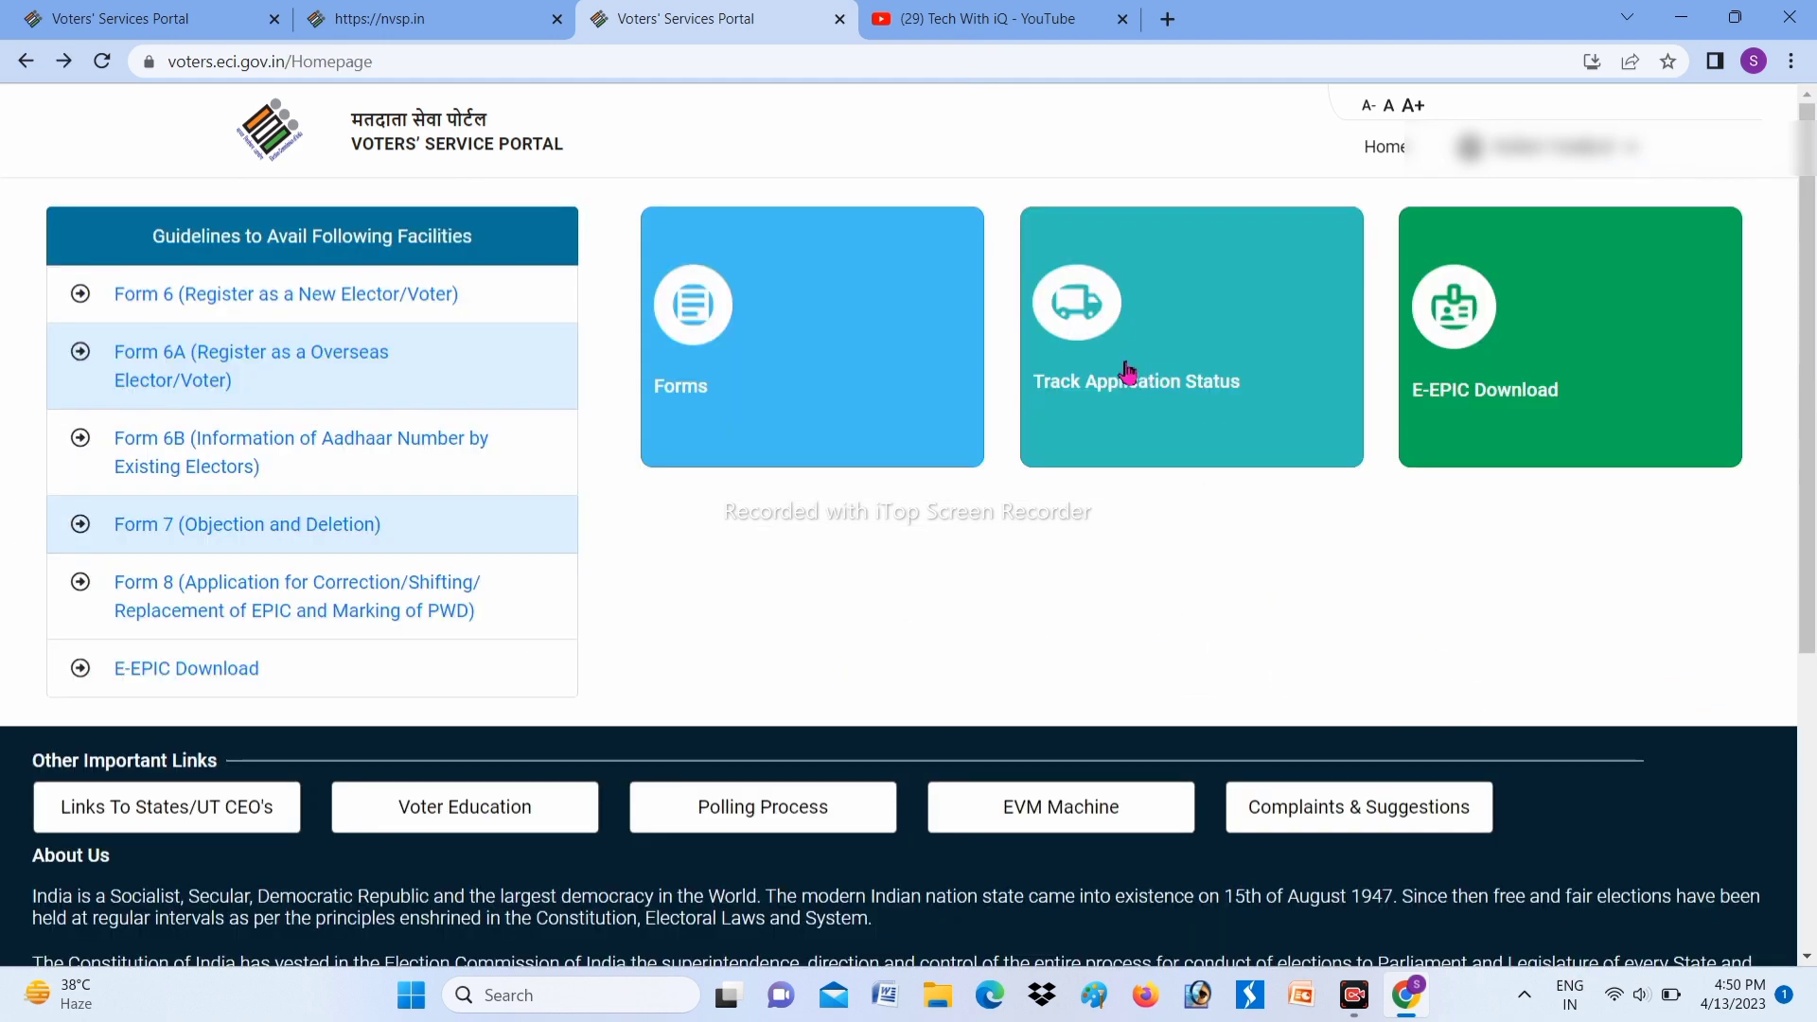
left_click(1300, 394)
left_click_drag(378, 361, 549, 367)
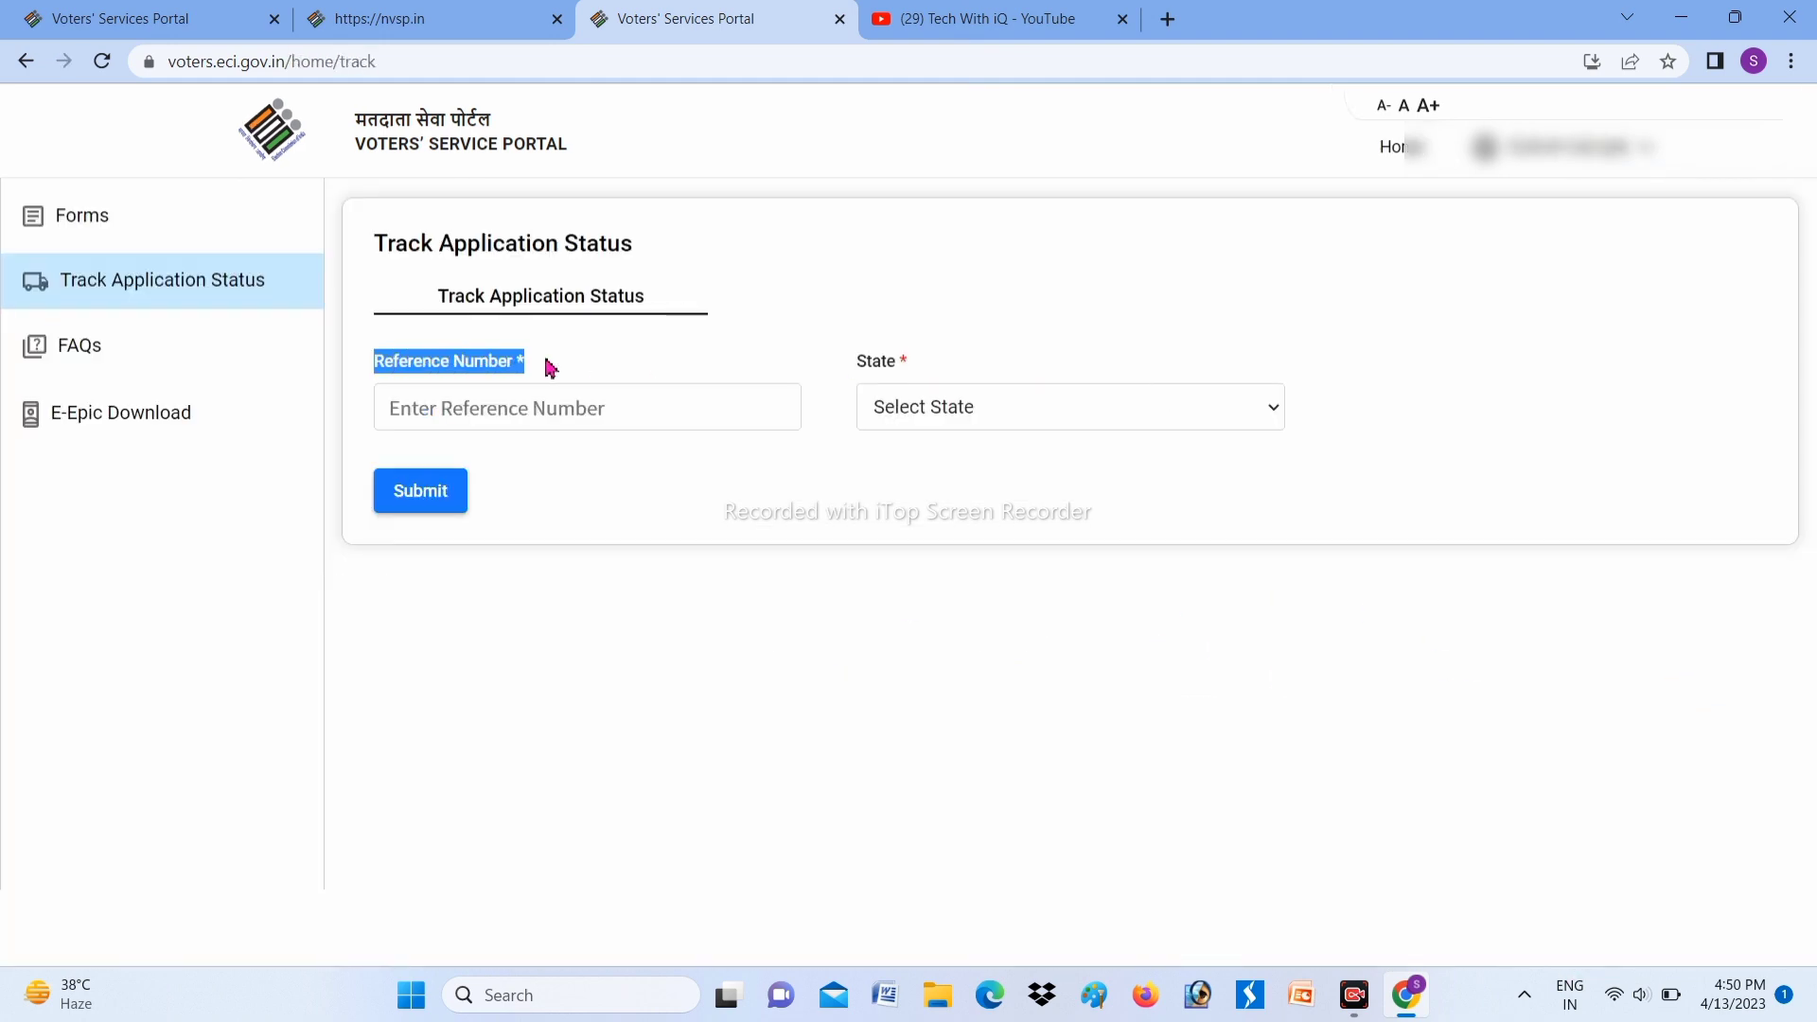
left_click(600, 454)
left_click(1141, 437)
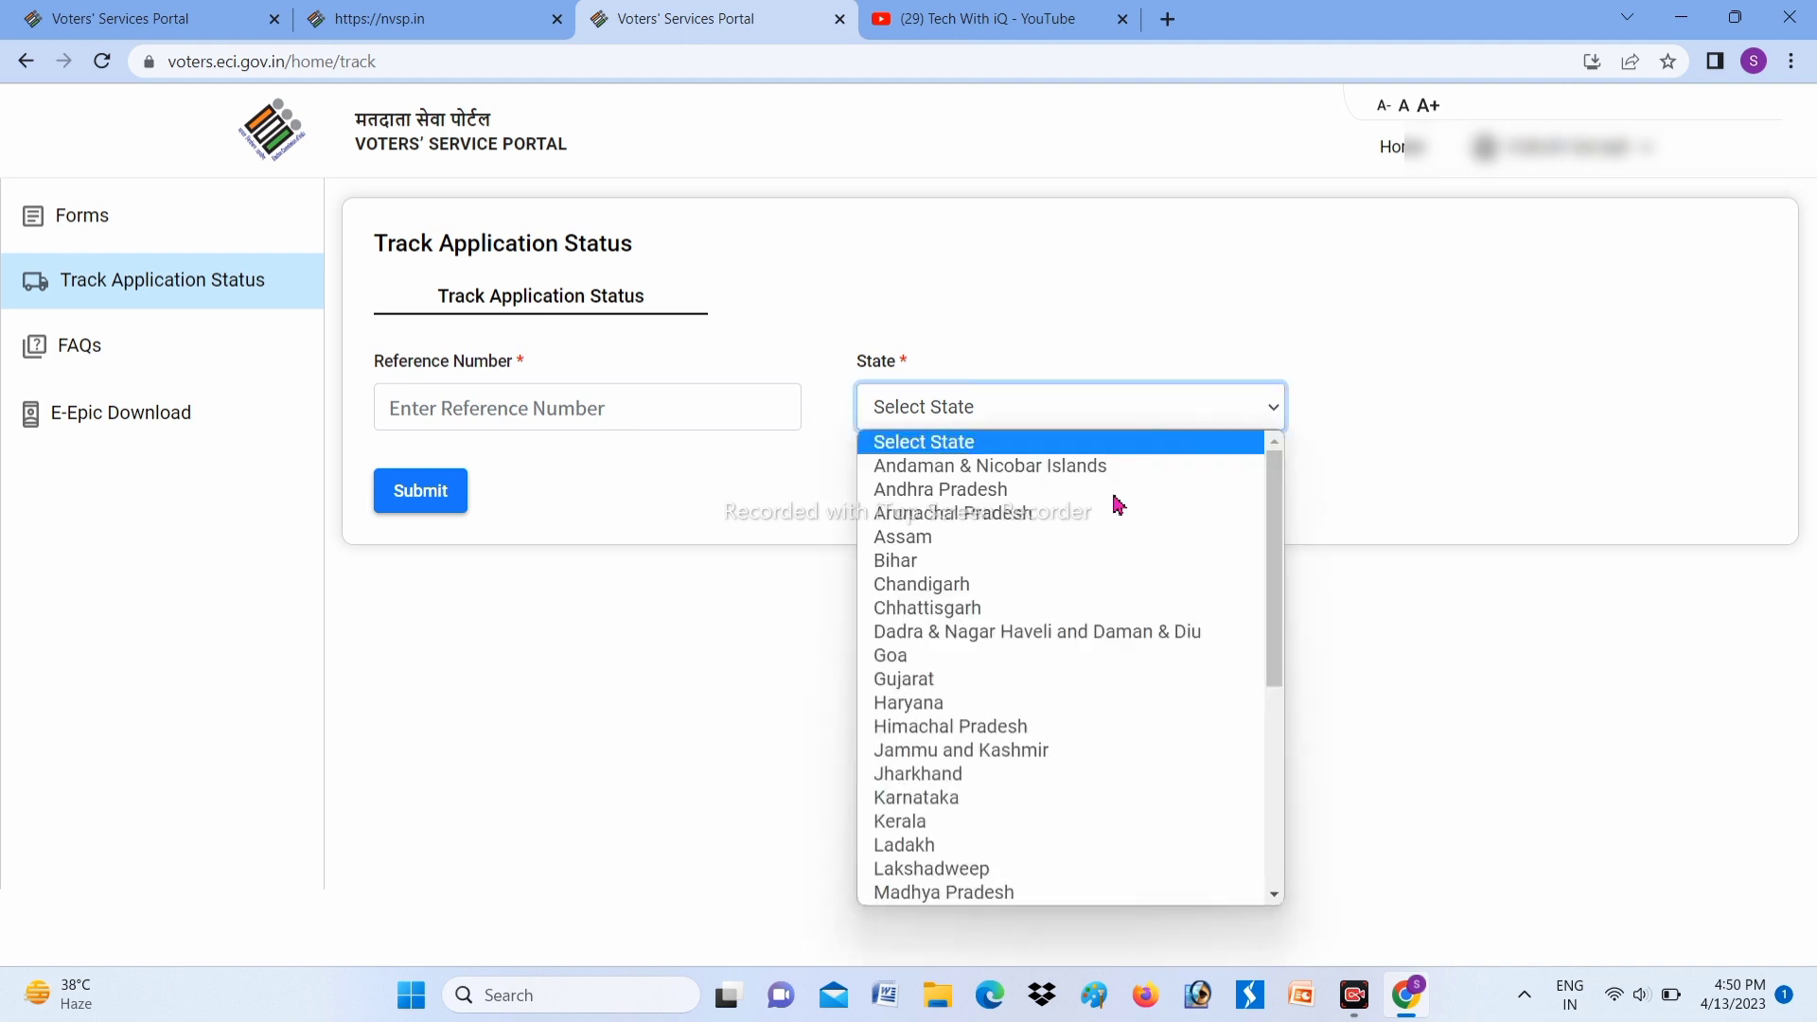
left_click(837, 544)
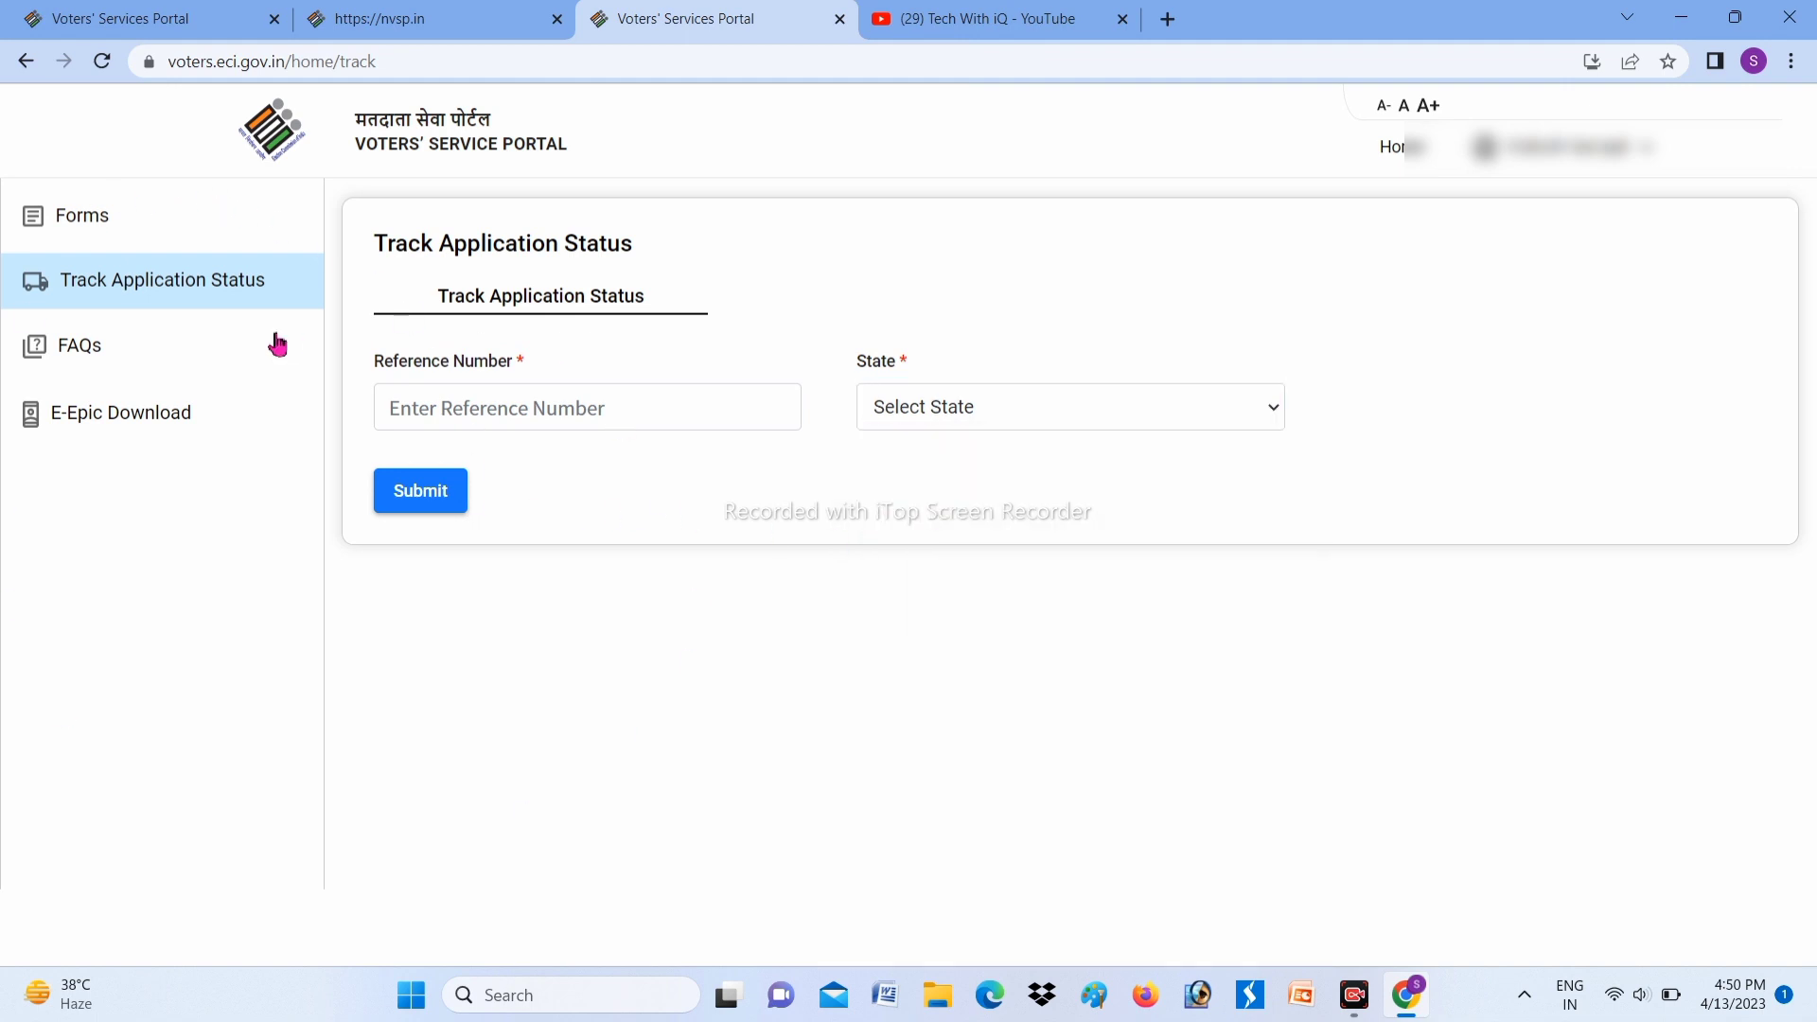
left_click(24, 62)
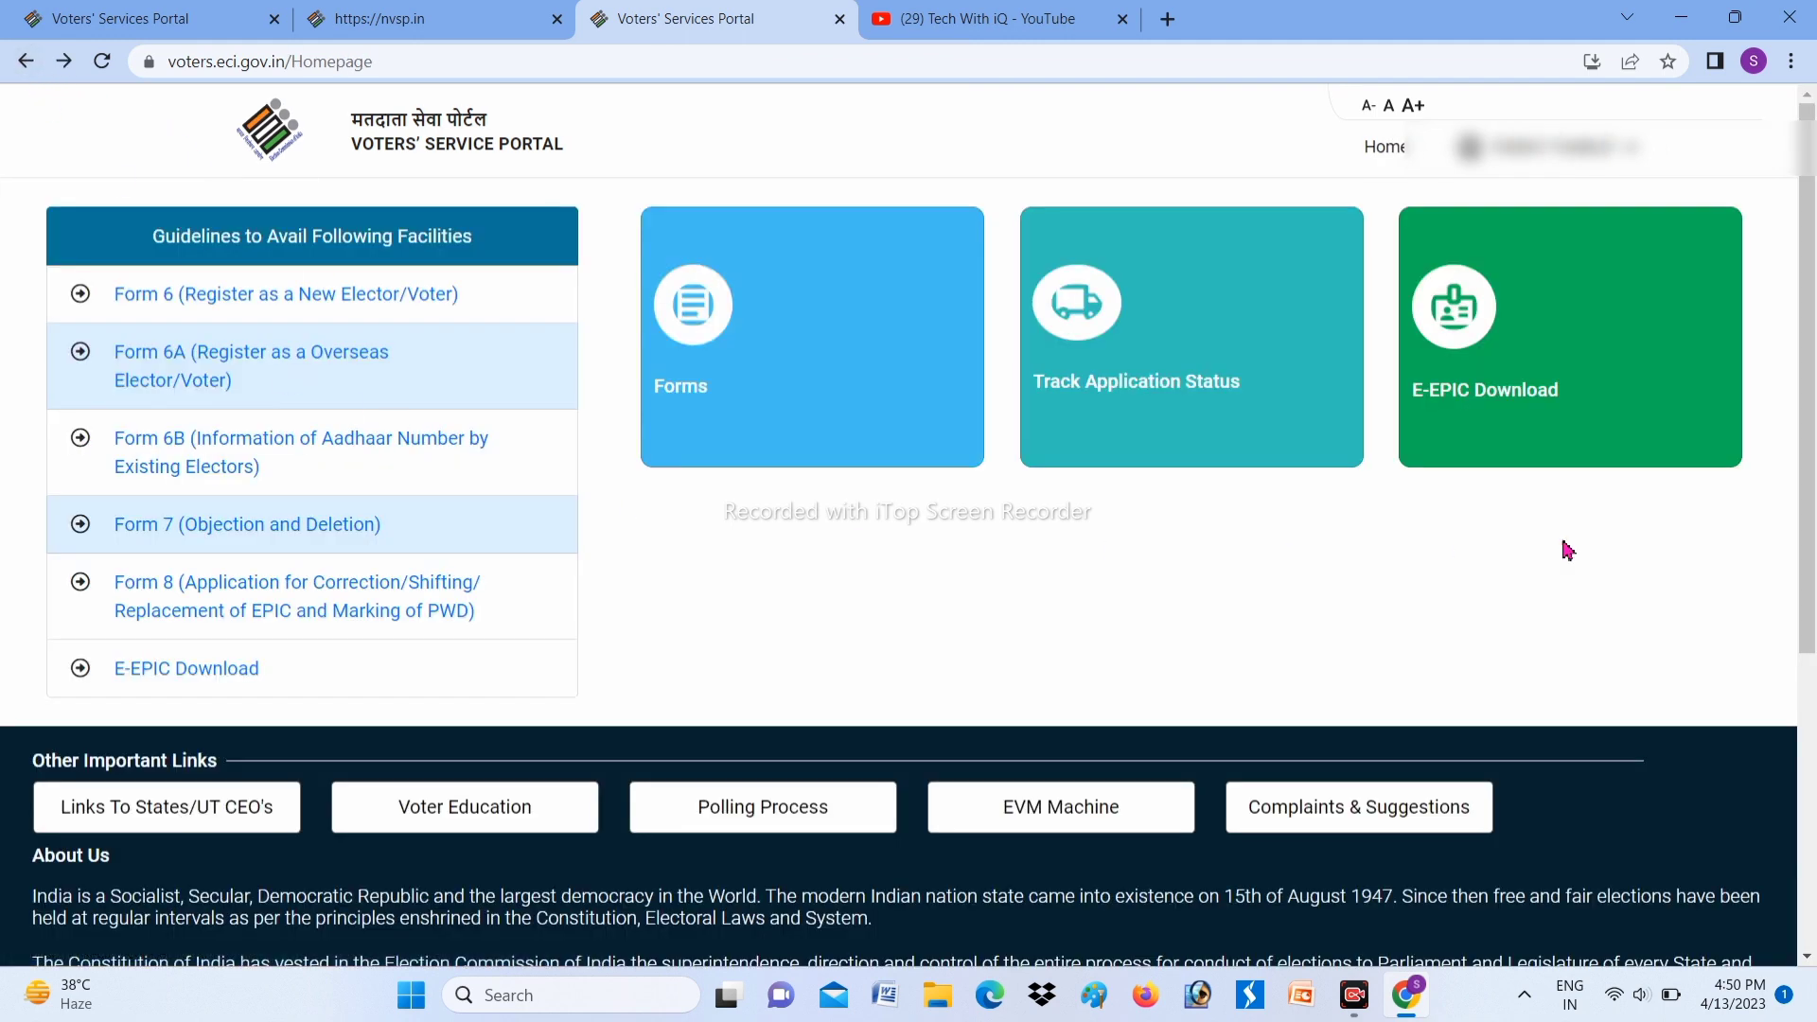
Step: Open E-EPIC Download, switch the search from EPIC number to Form Reference number, and examine the reference number field and state list
left_click(1579, 424)
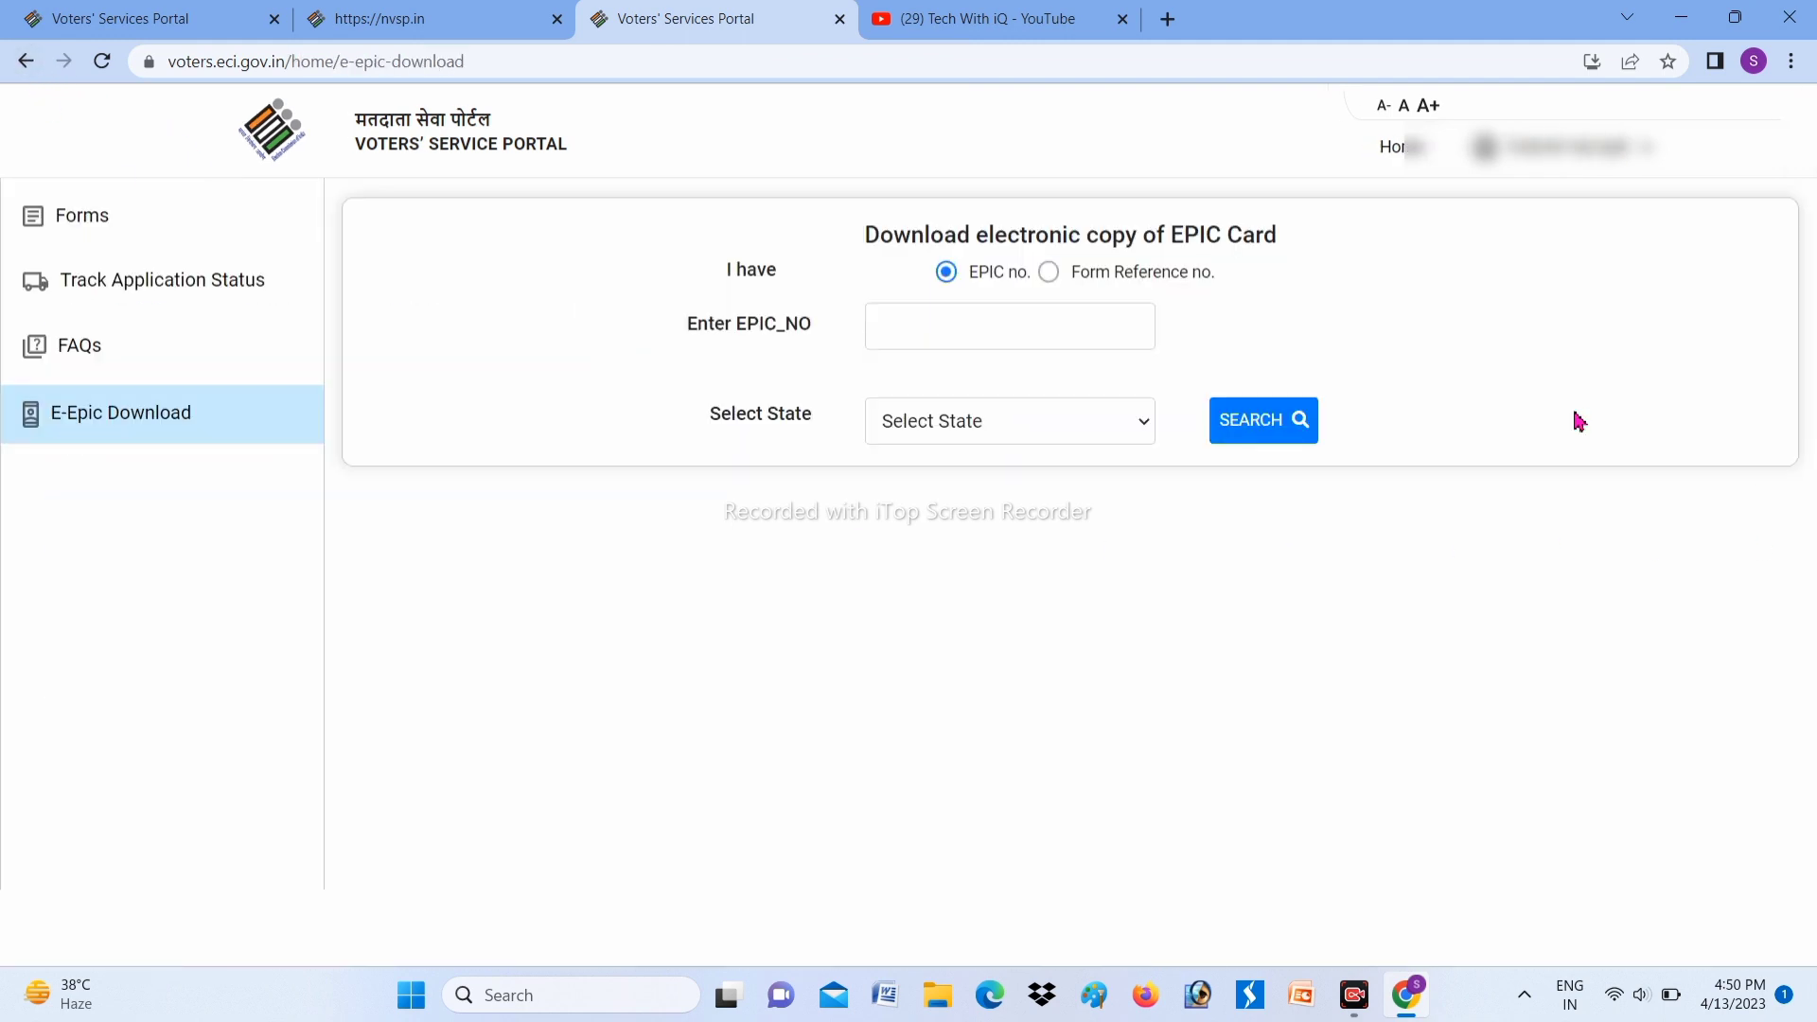
left_click(986, 322)
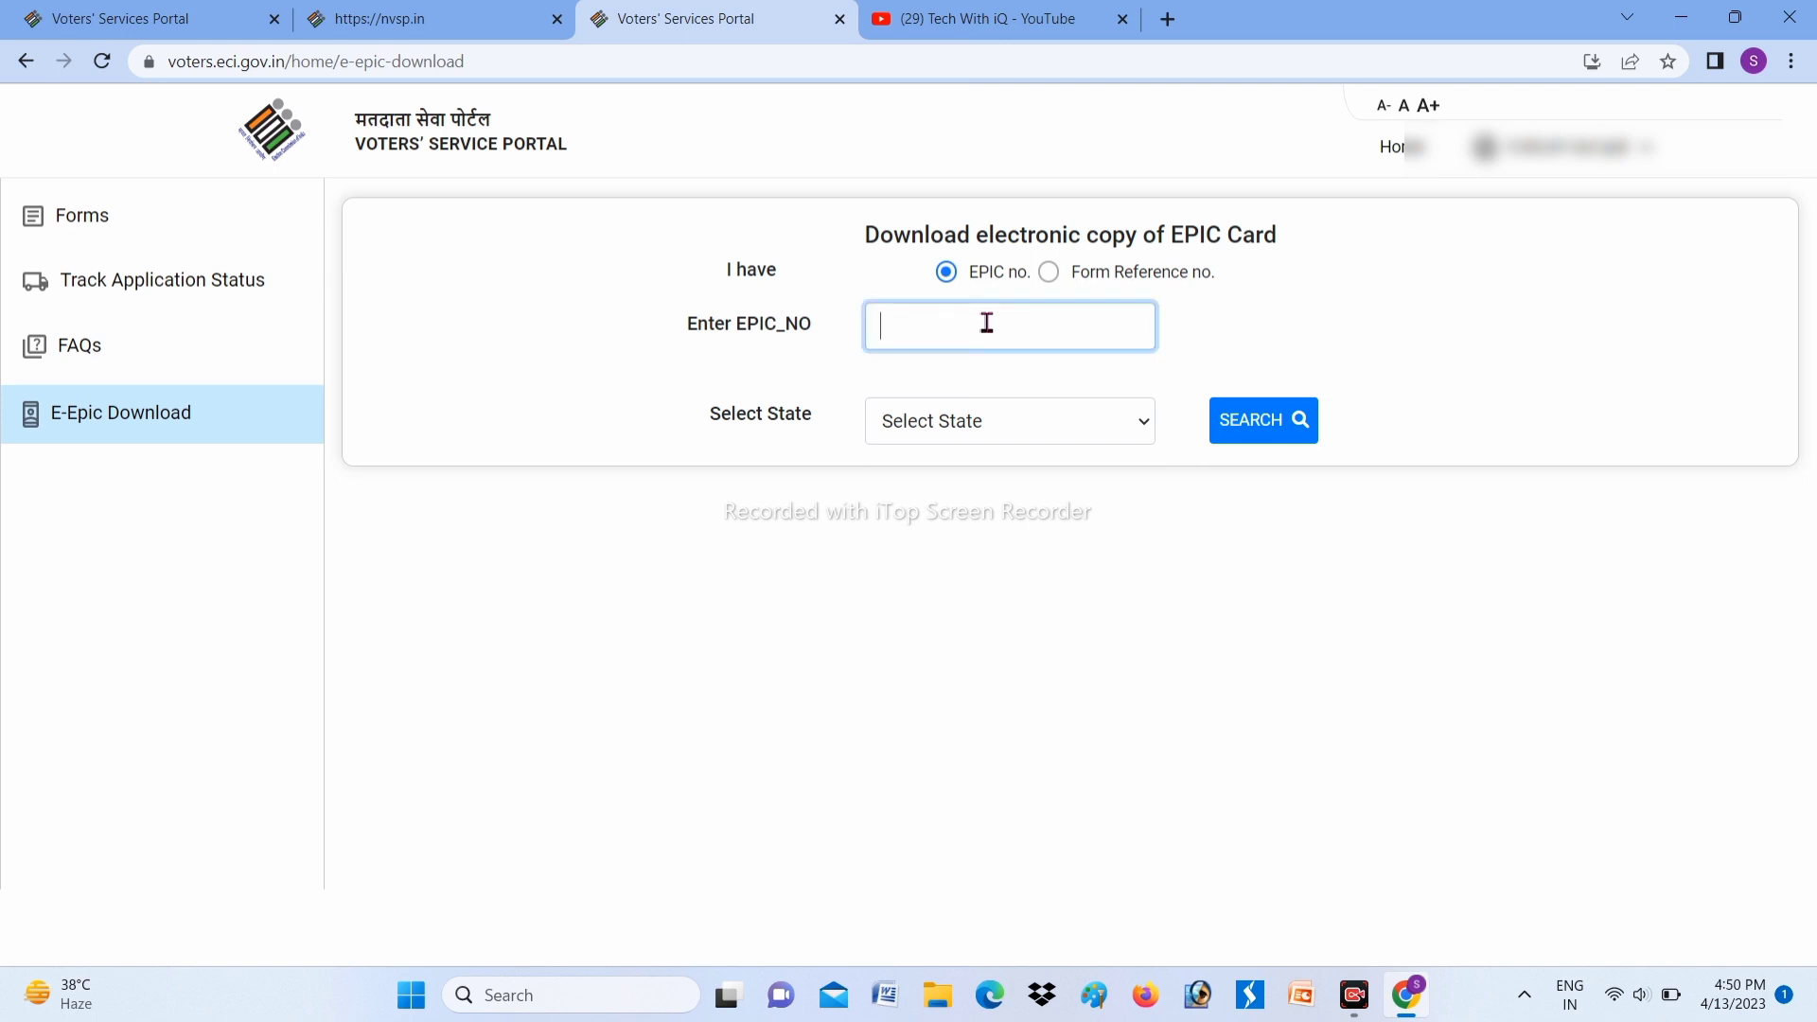
left_click(1051, 273)
left_click(1038, 349)
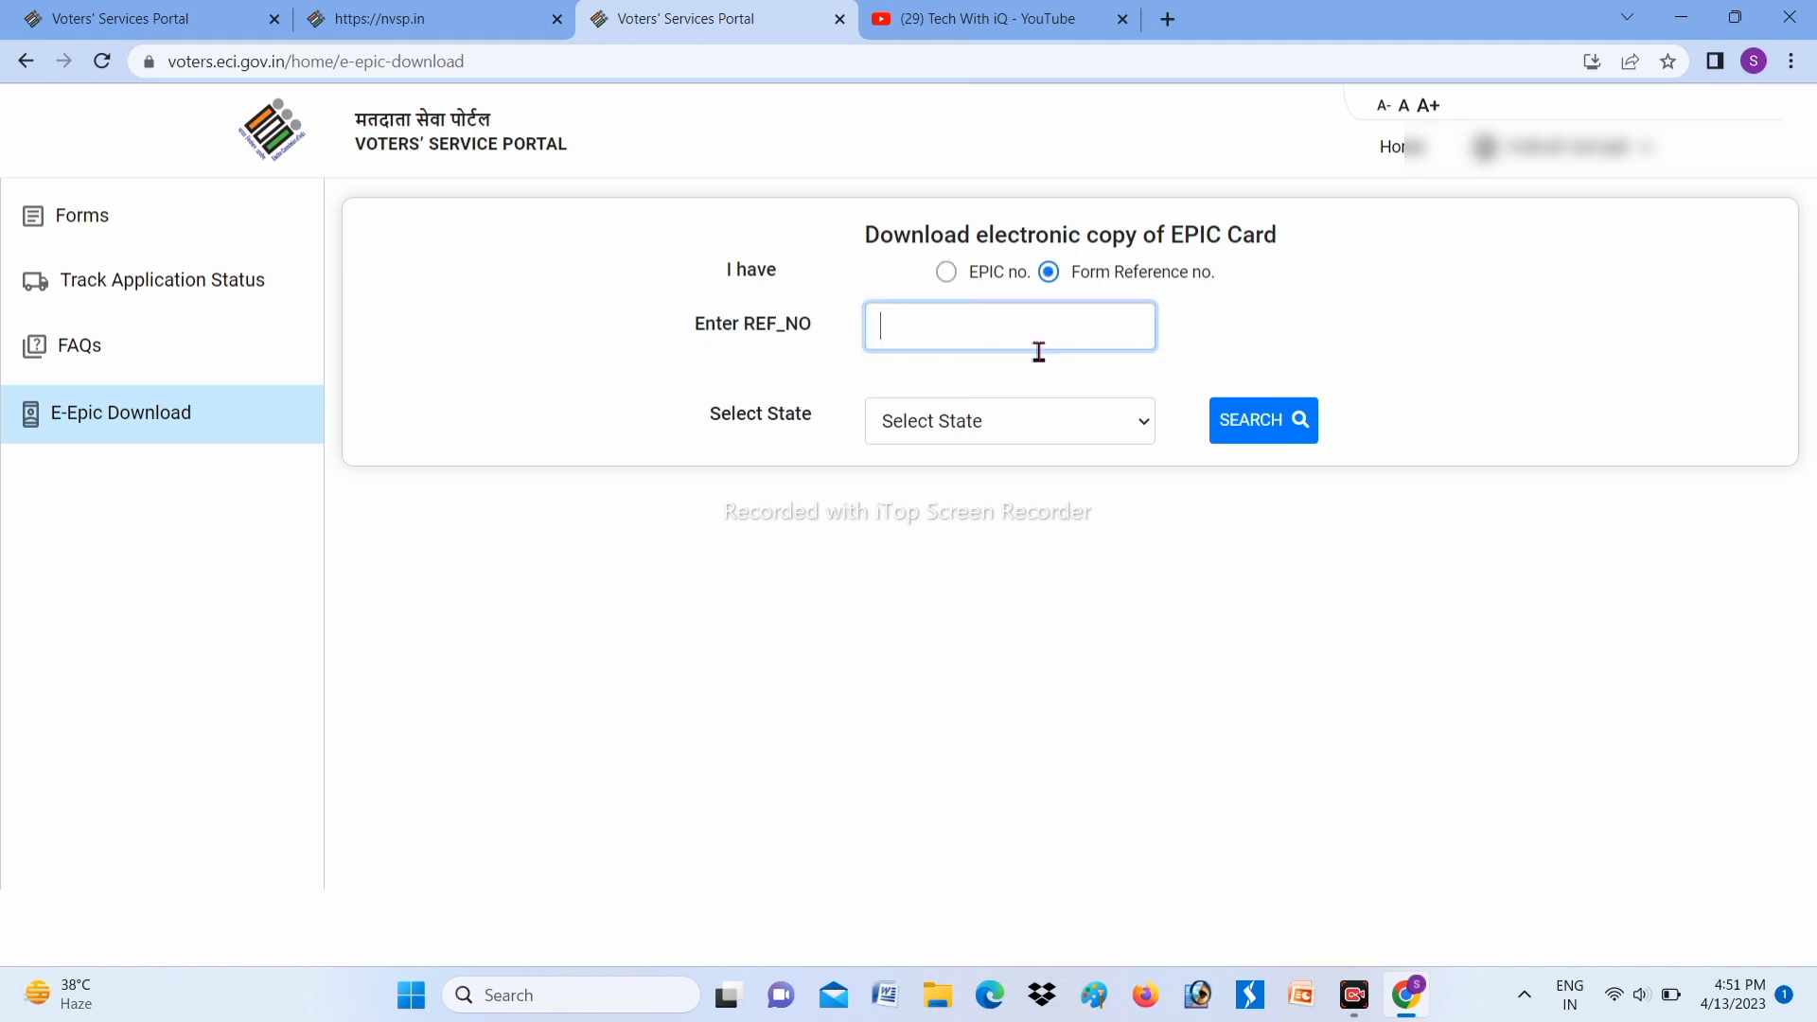
left_click(1062, 425)
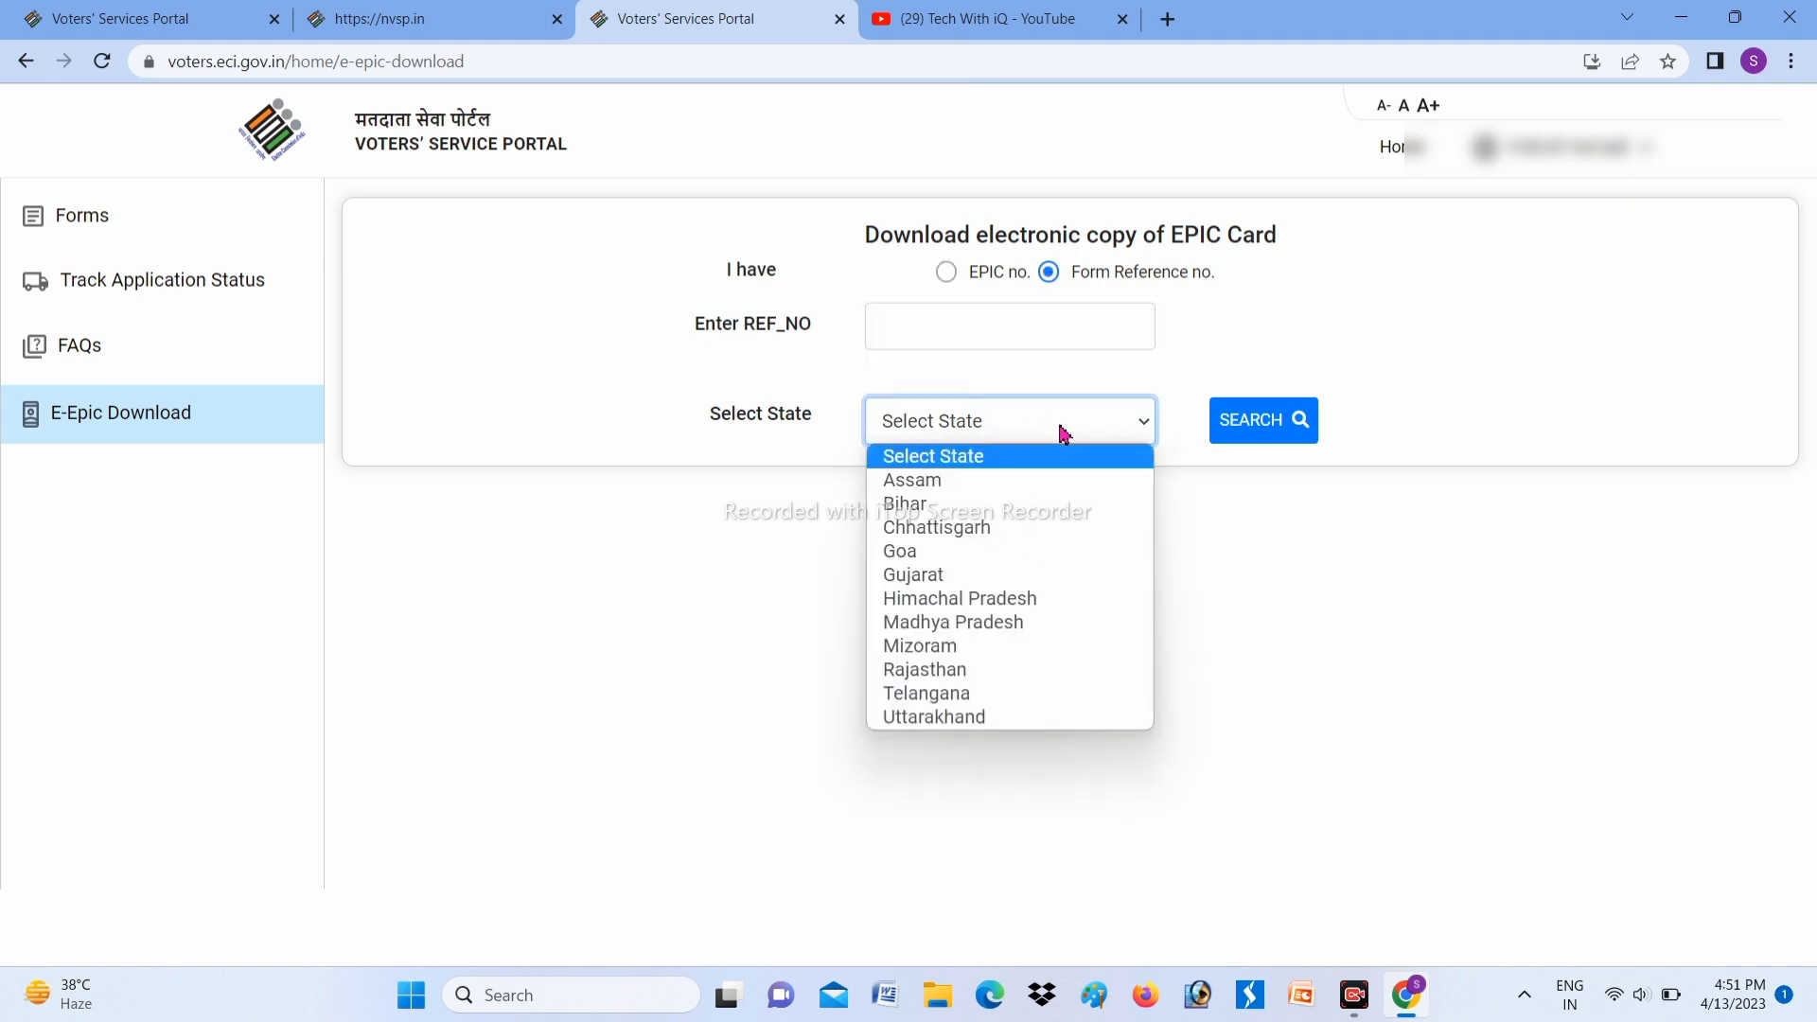
left_click(1256, 446)
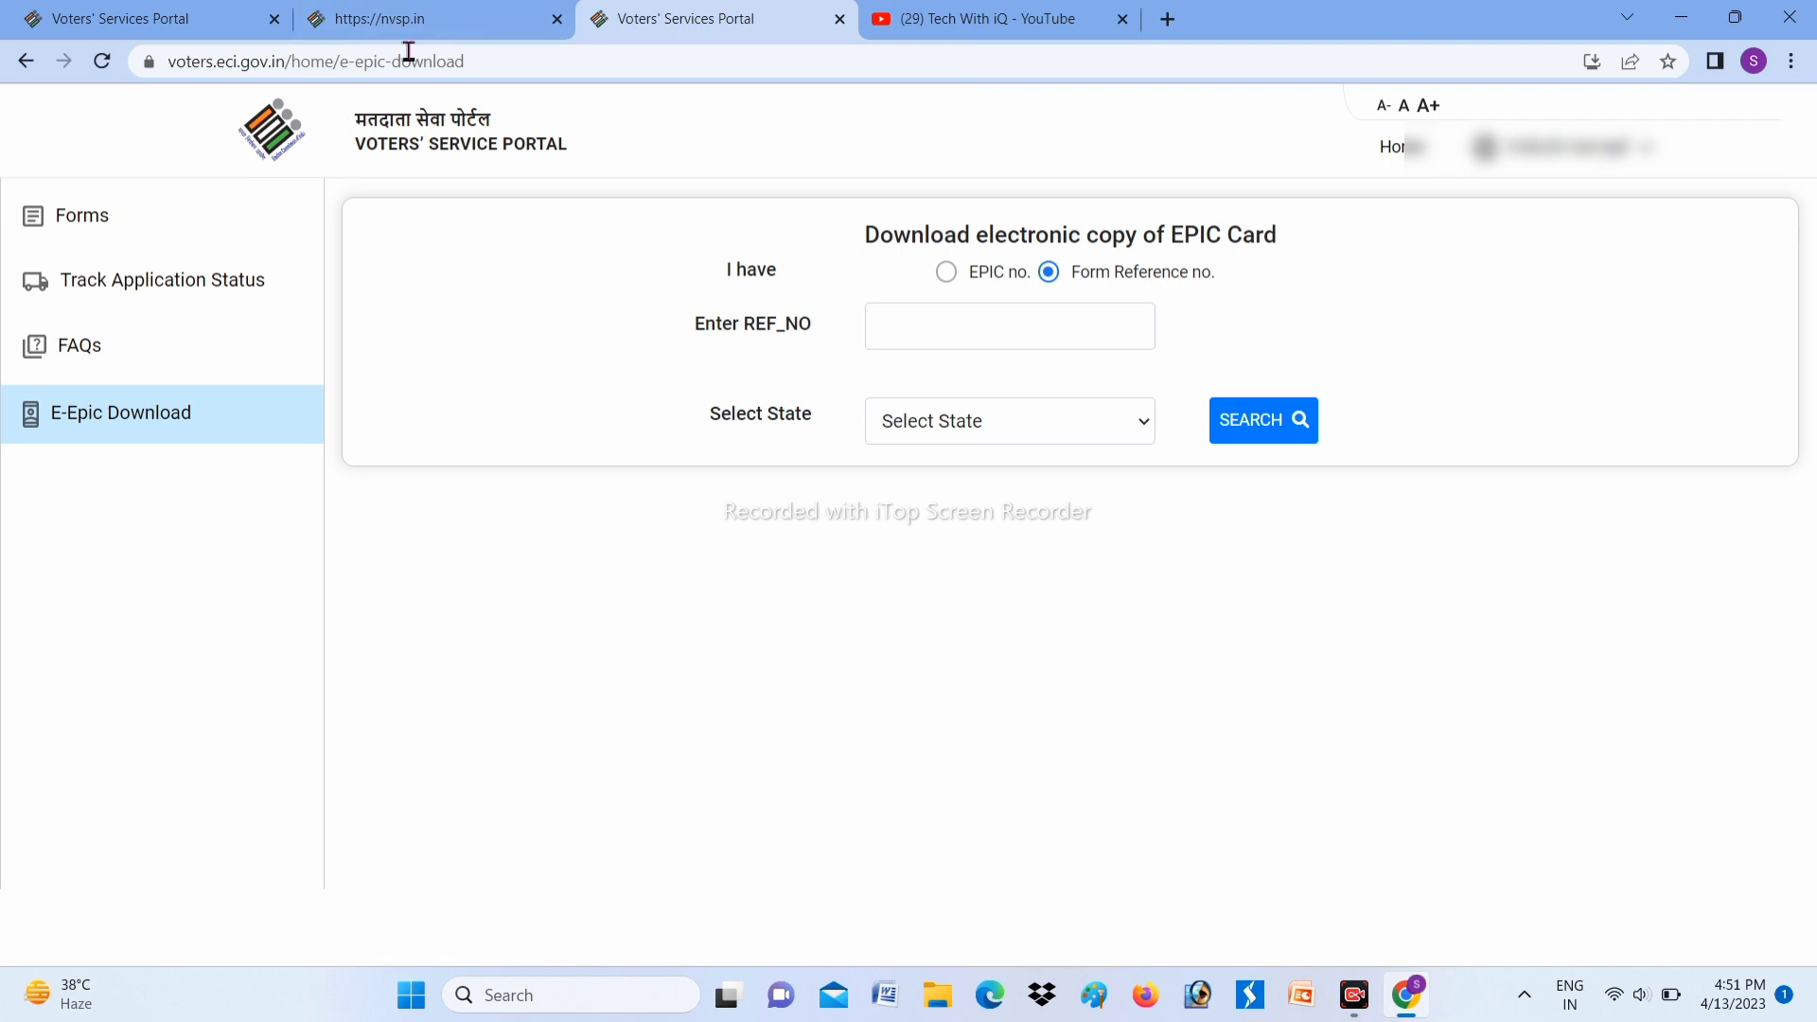
Step: Look at the nvsp.in National Voters' Services Portal homepage, then return to the E-EPIC download page
left_click(421, 23)
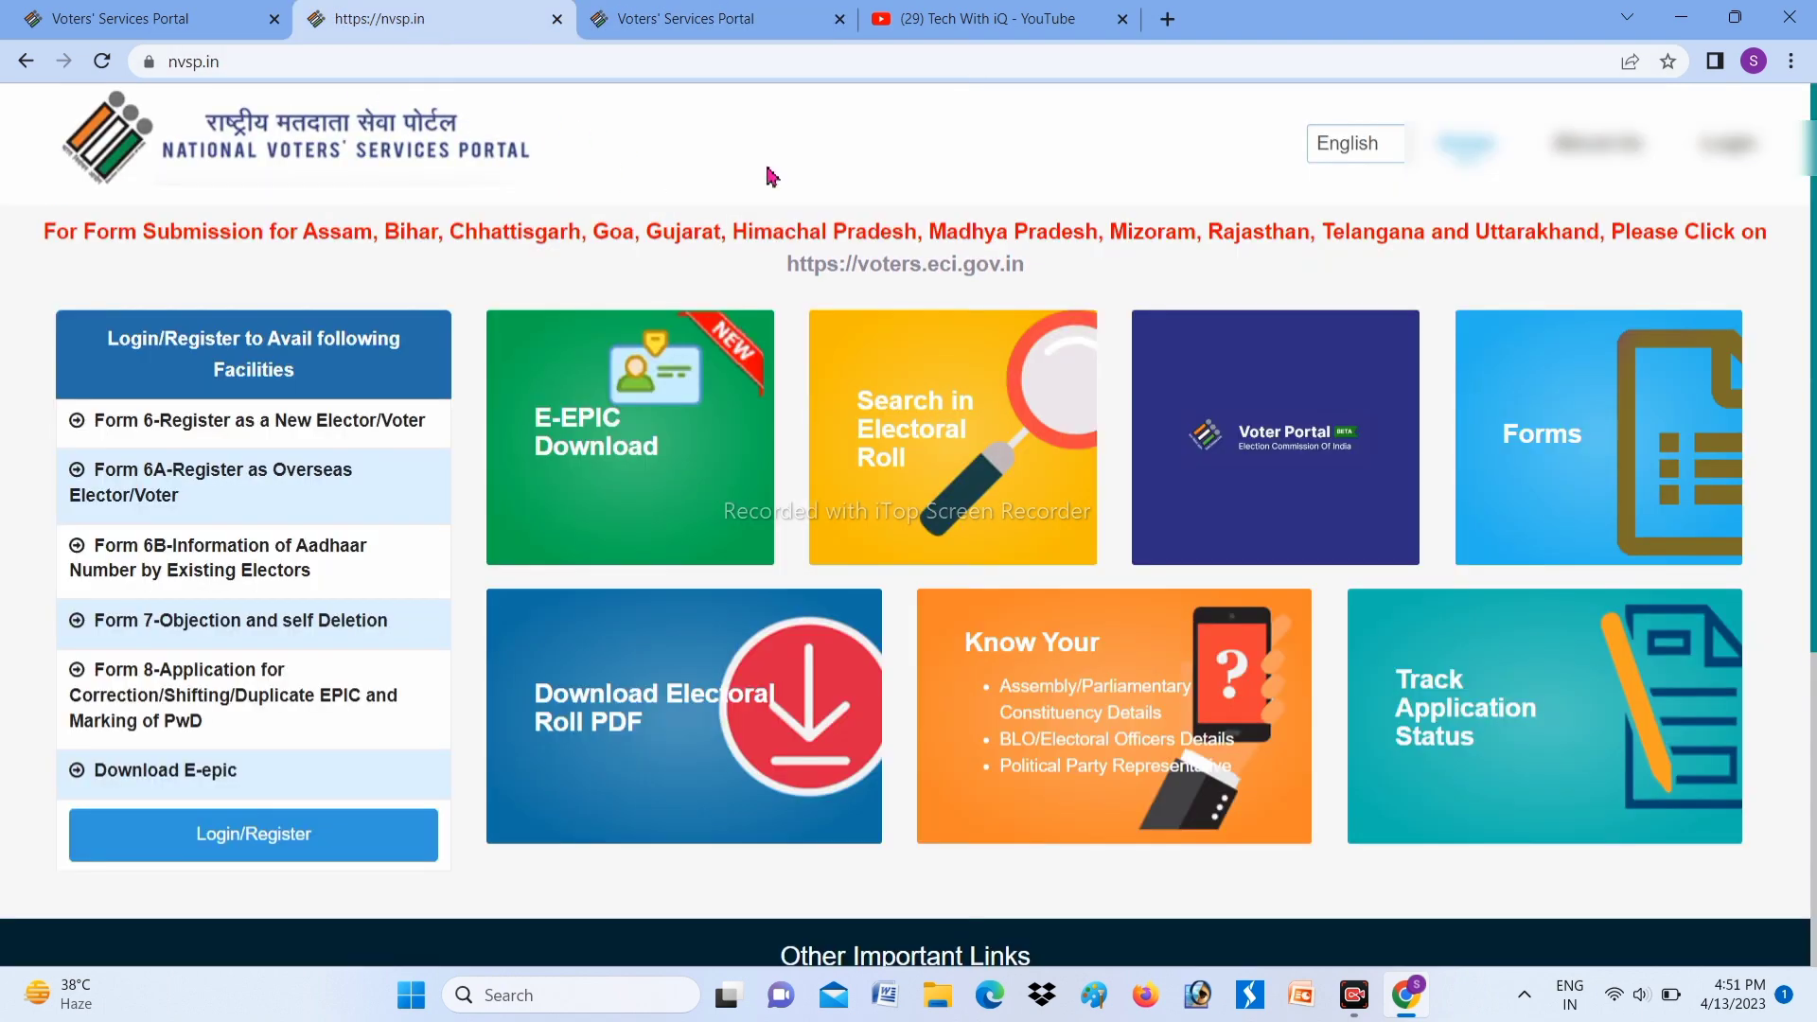
left_click(820, 36)
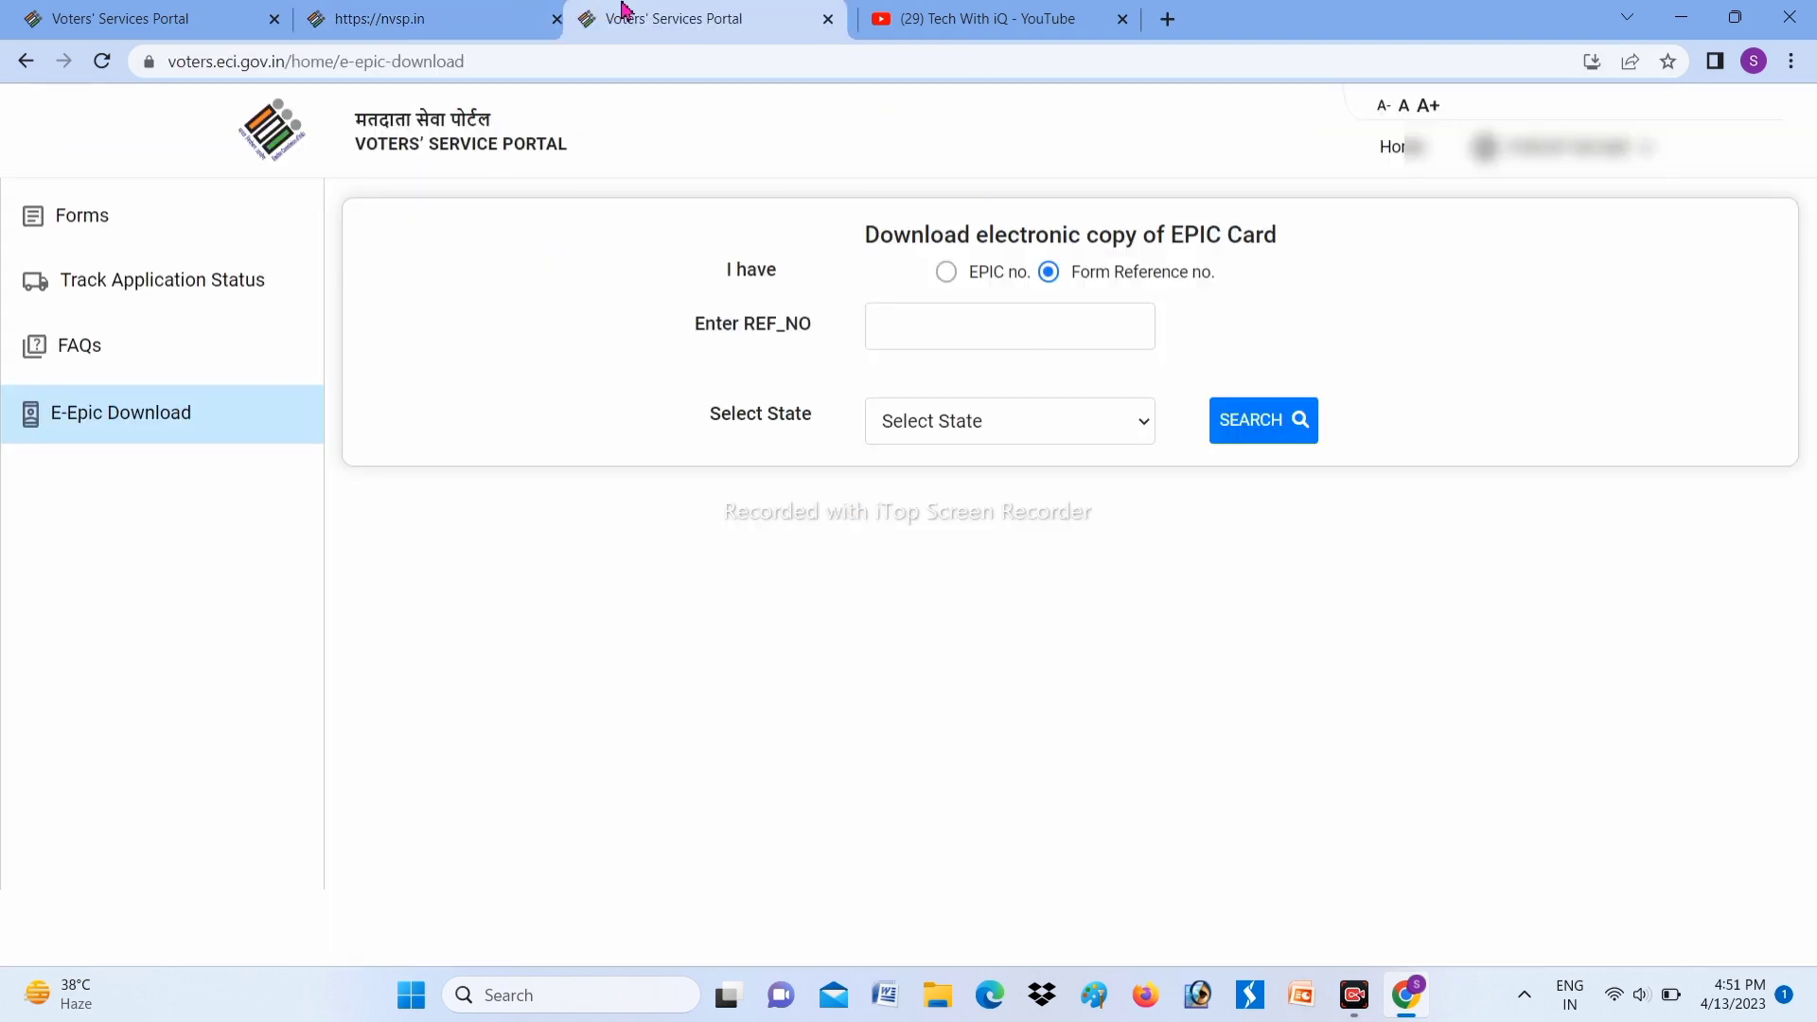